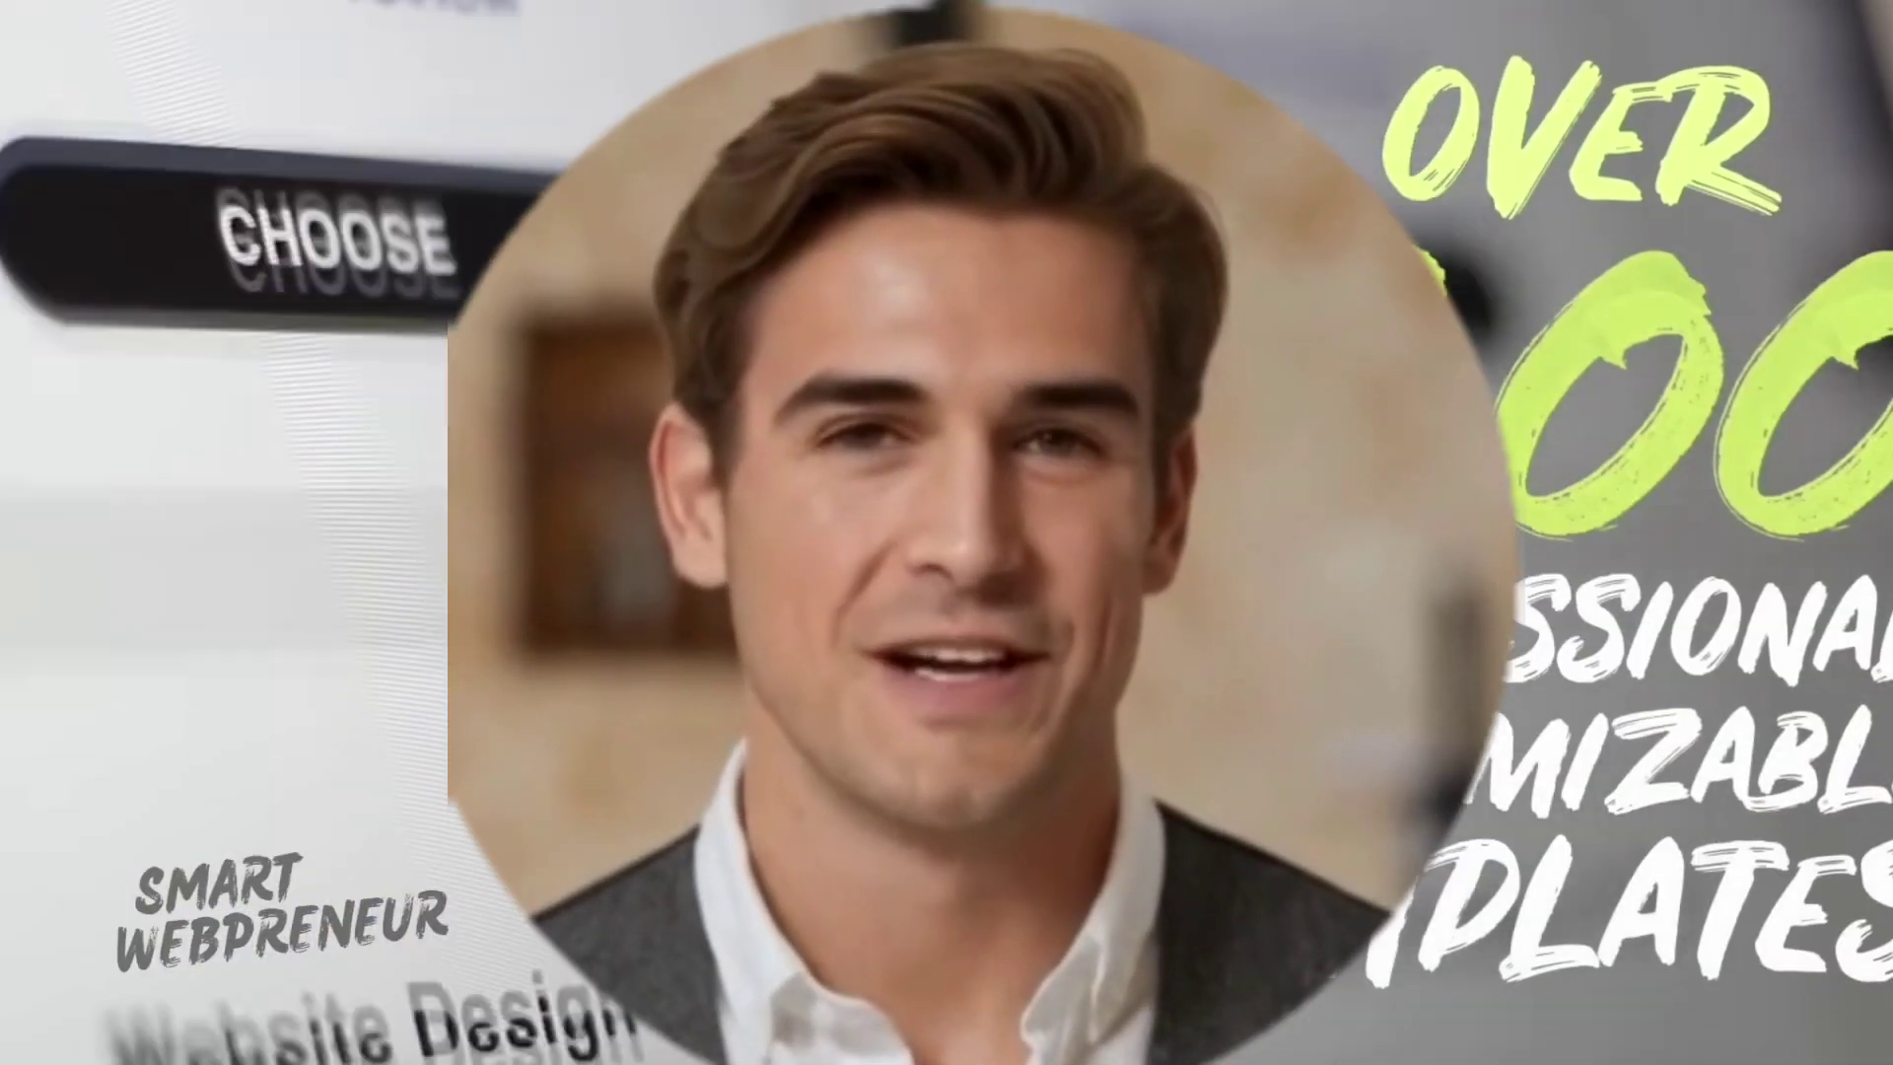
- Browse the font list and upload the Office Plant image as a custom image
left_click(209, 135)
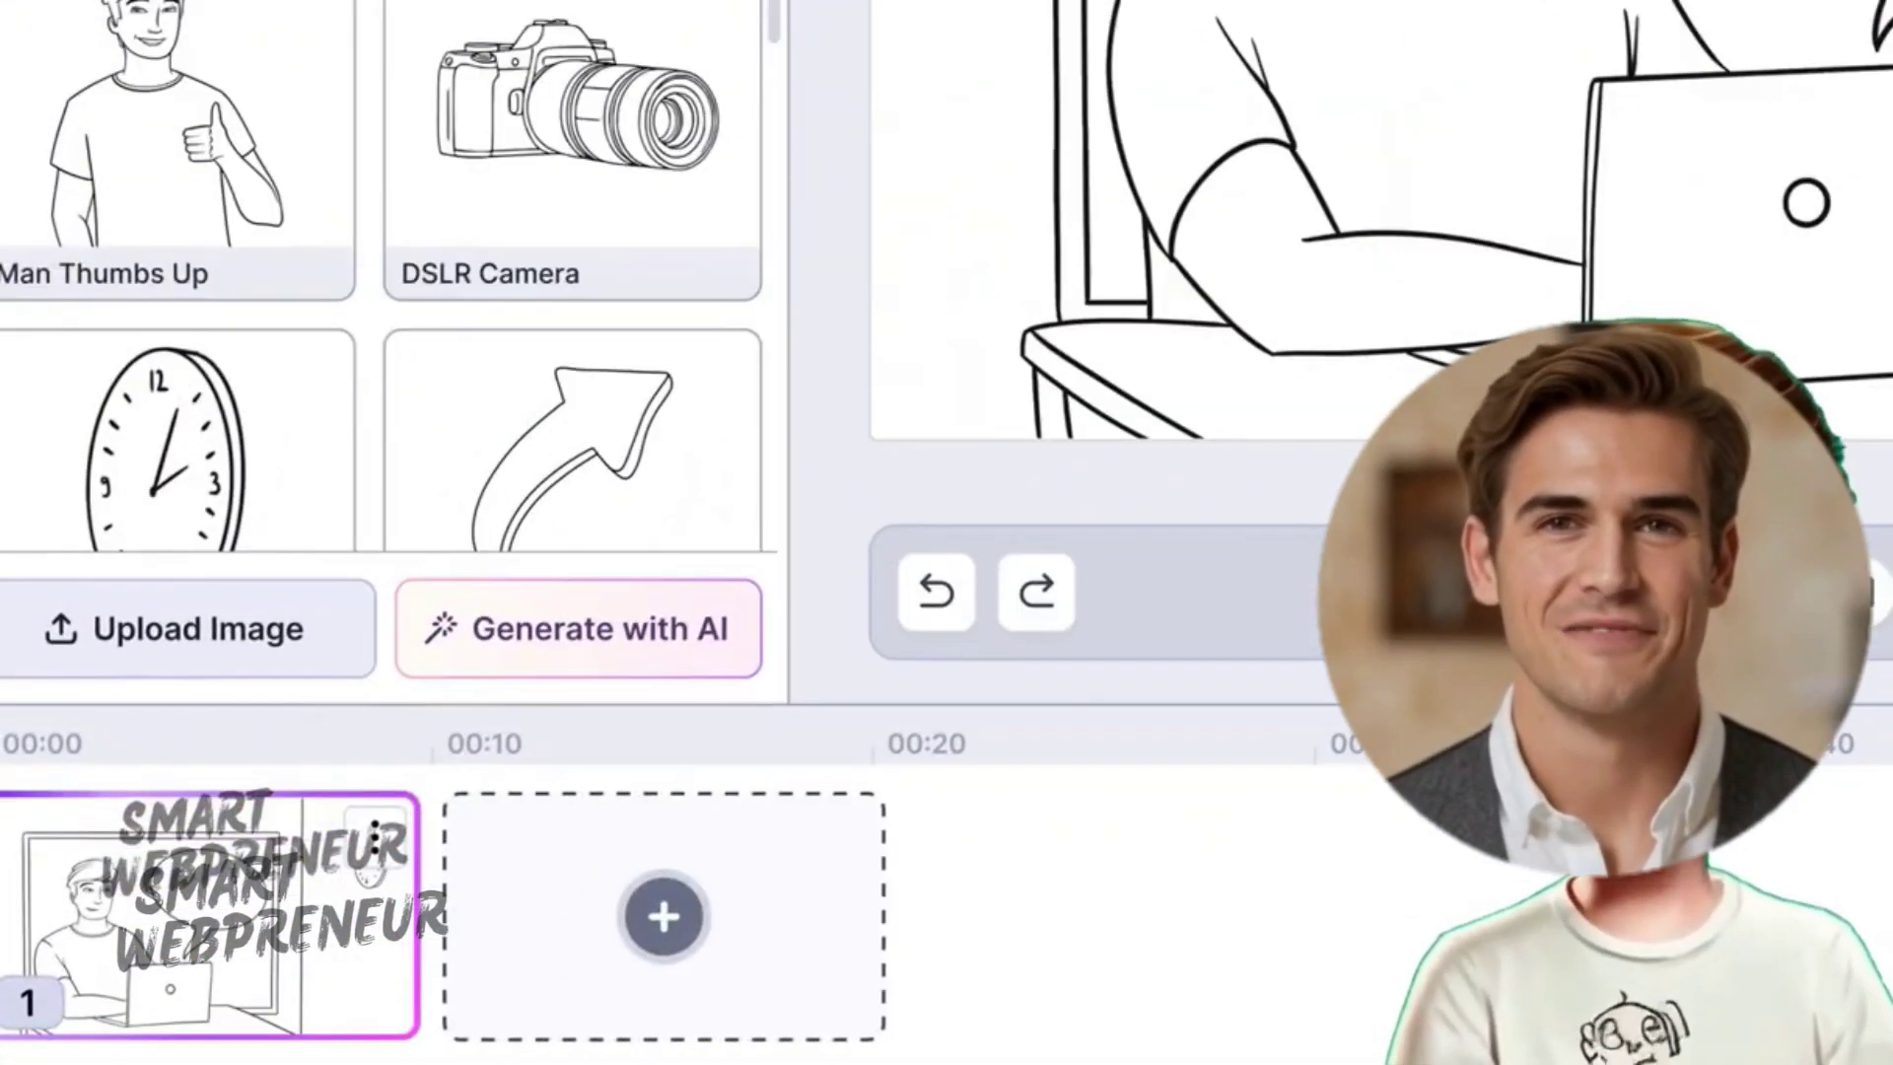
left_click(340, 644)
left_click_drag(1577, 346, 1307, 570)
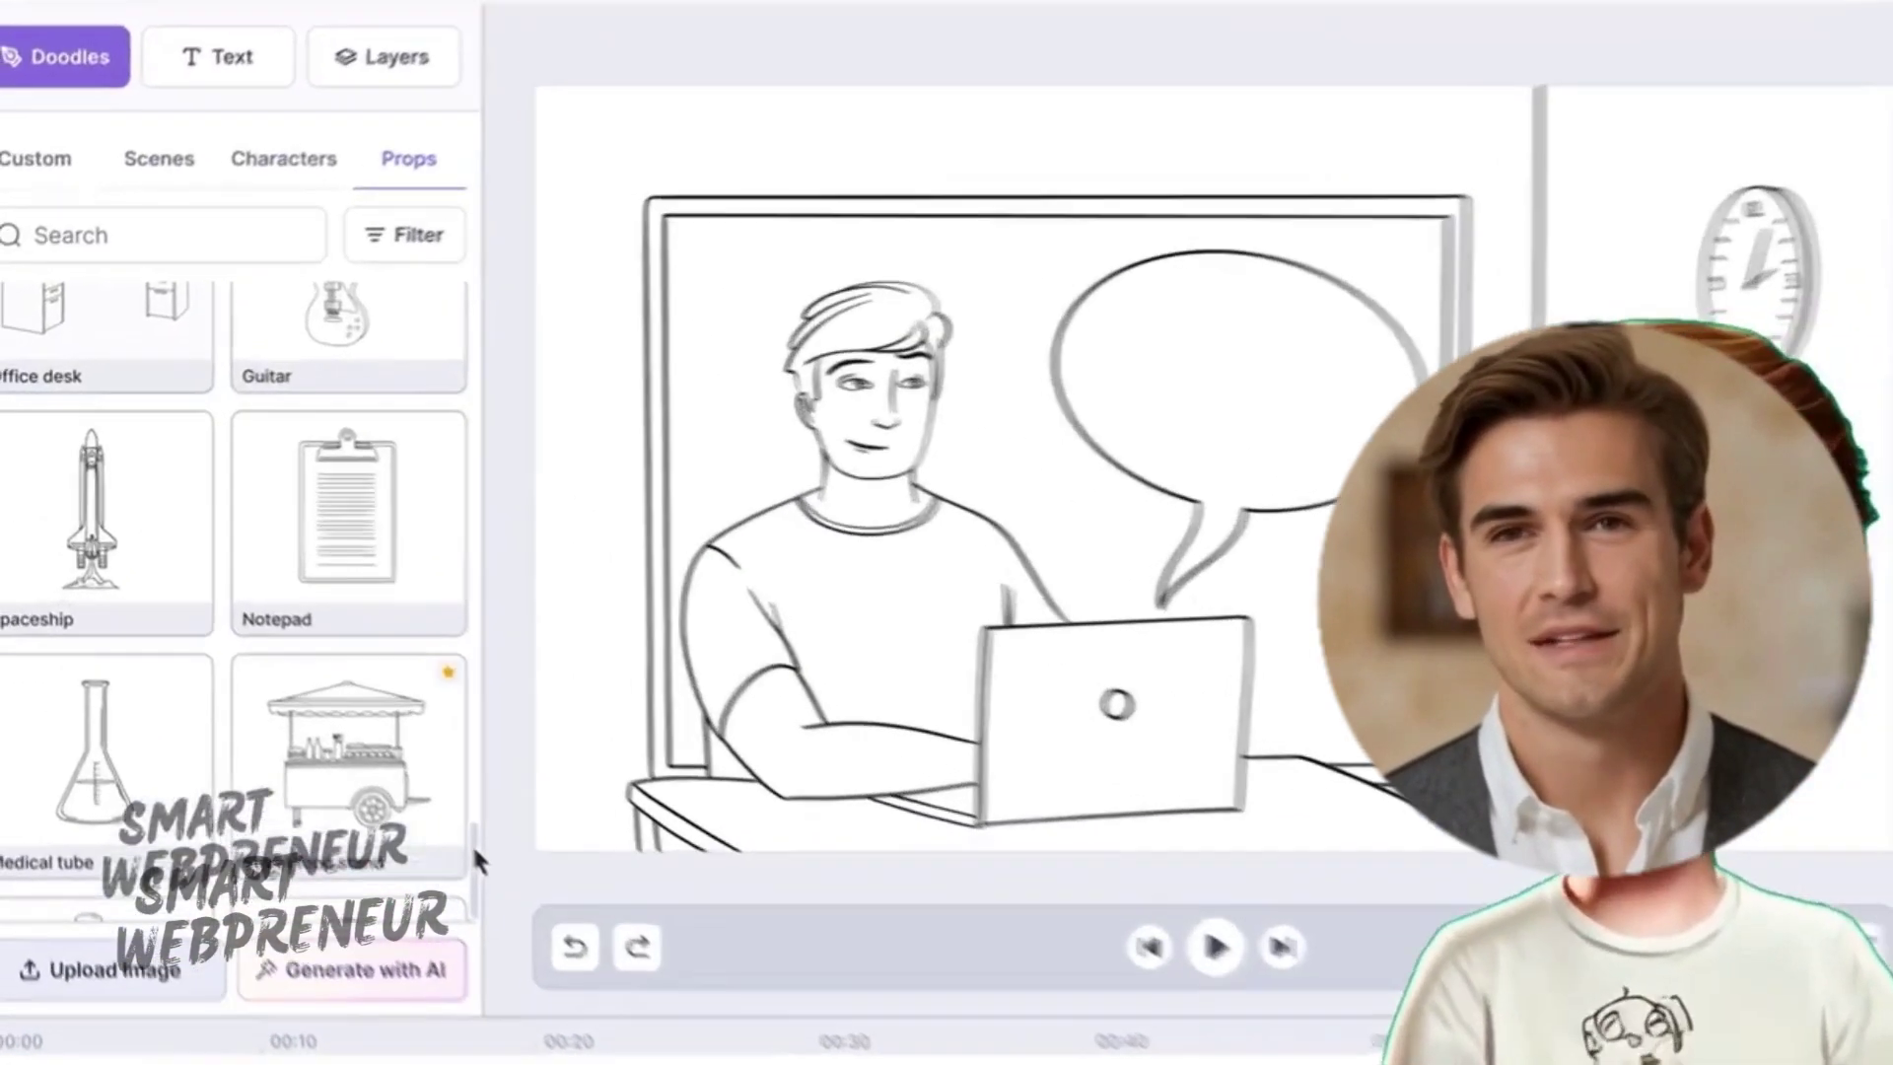
- Add the standing businessman character to the canvas and preview its drawing animation
scroll(394, 668, "down", 3)
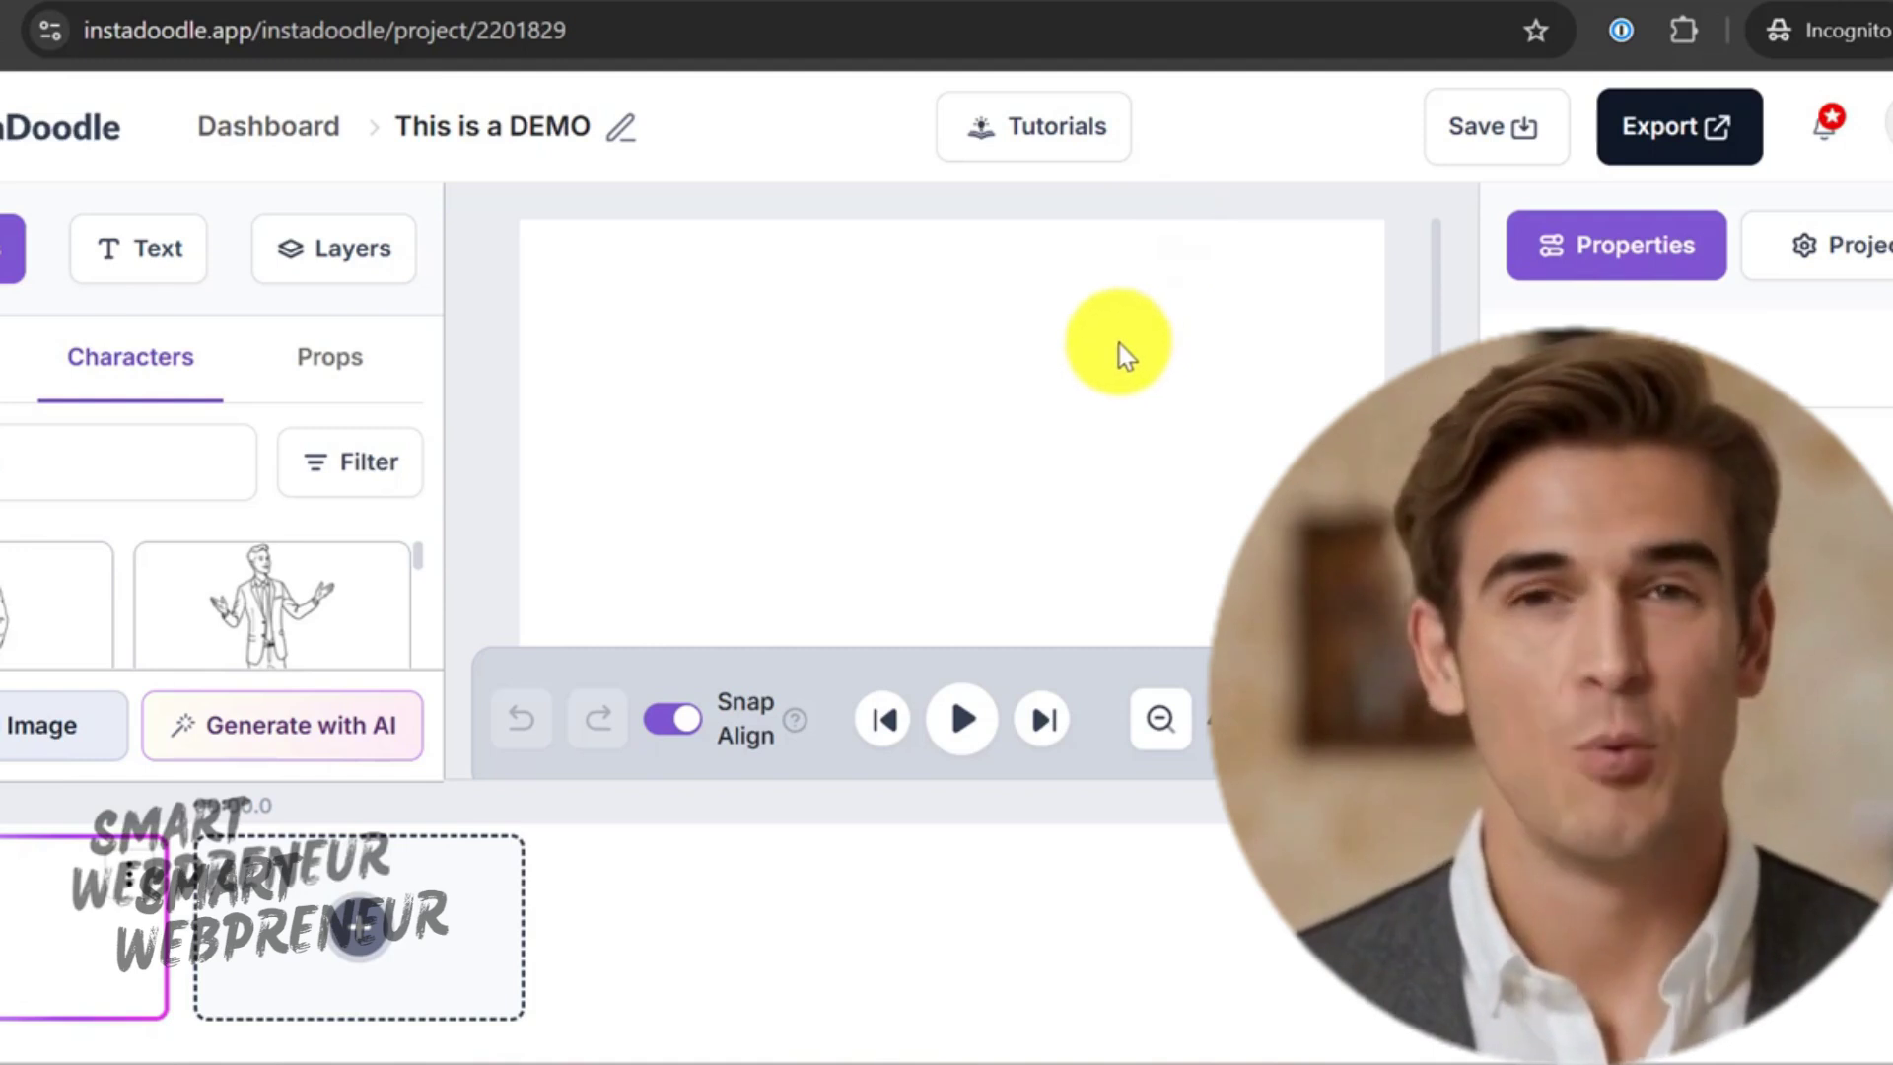
left_click(807, 371)
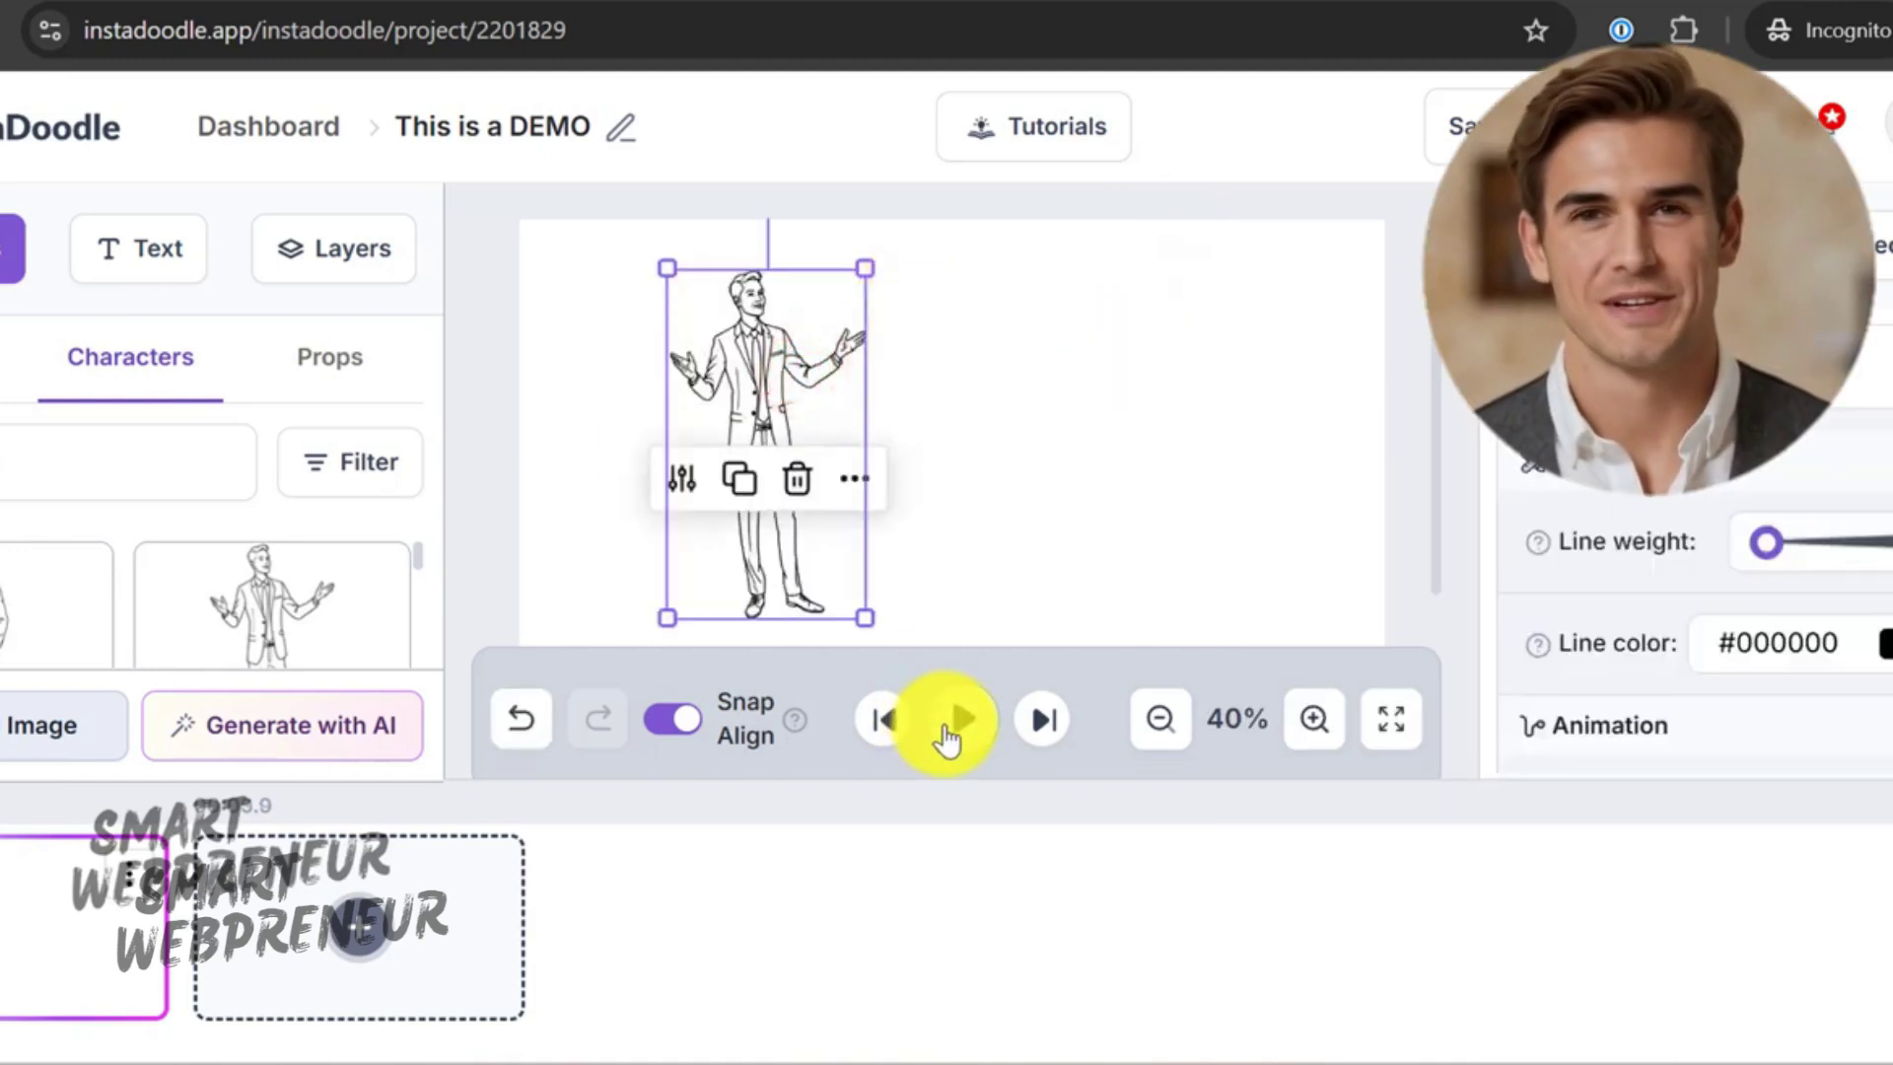
left_click(946, 734)
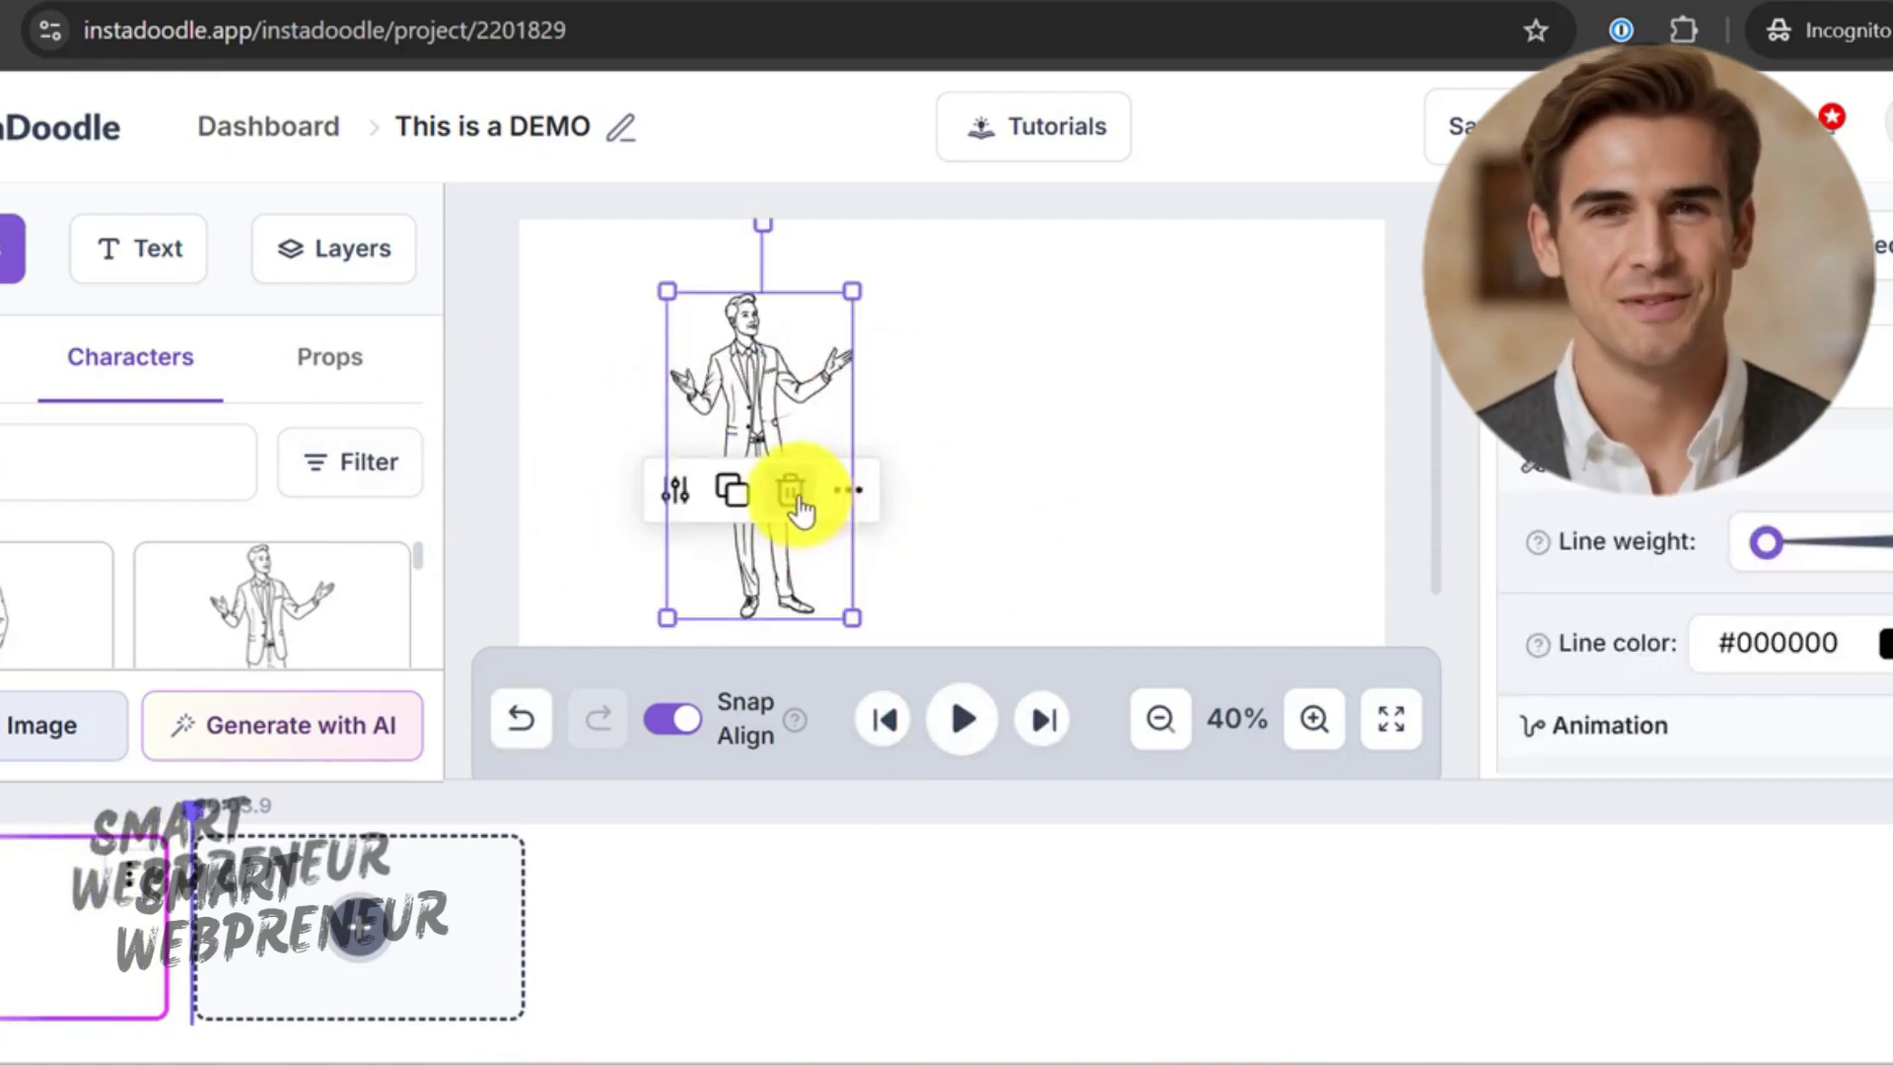
left_click(579, 401)
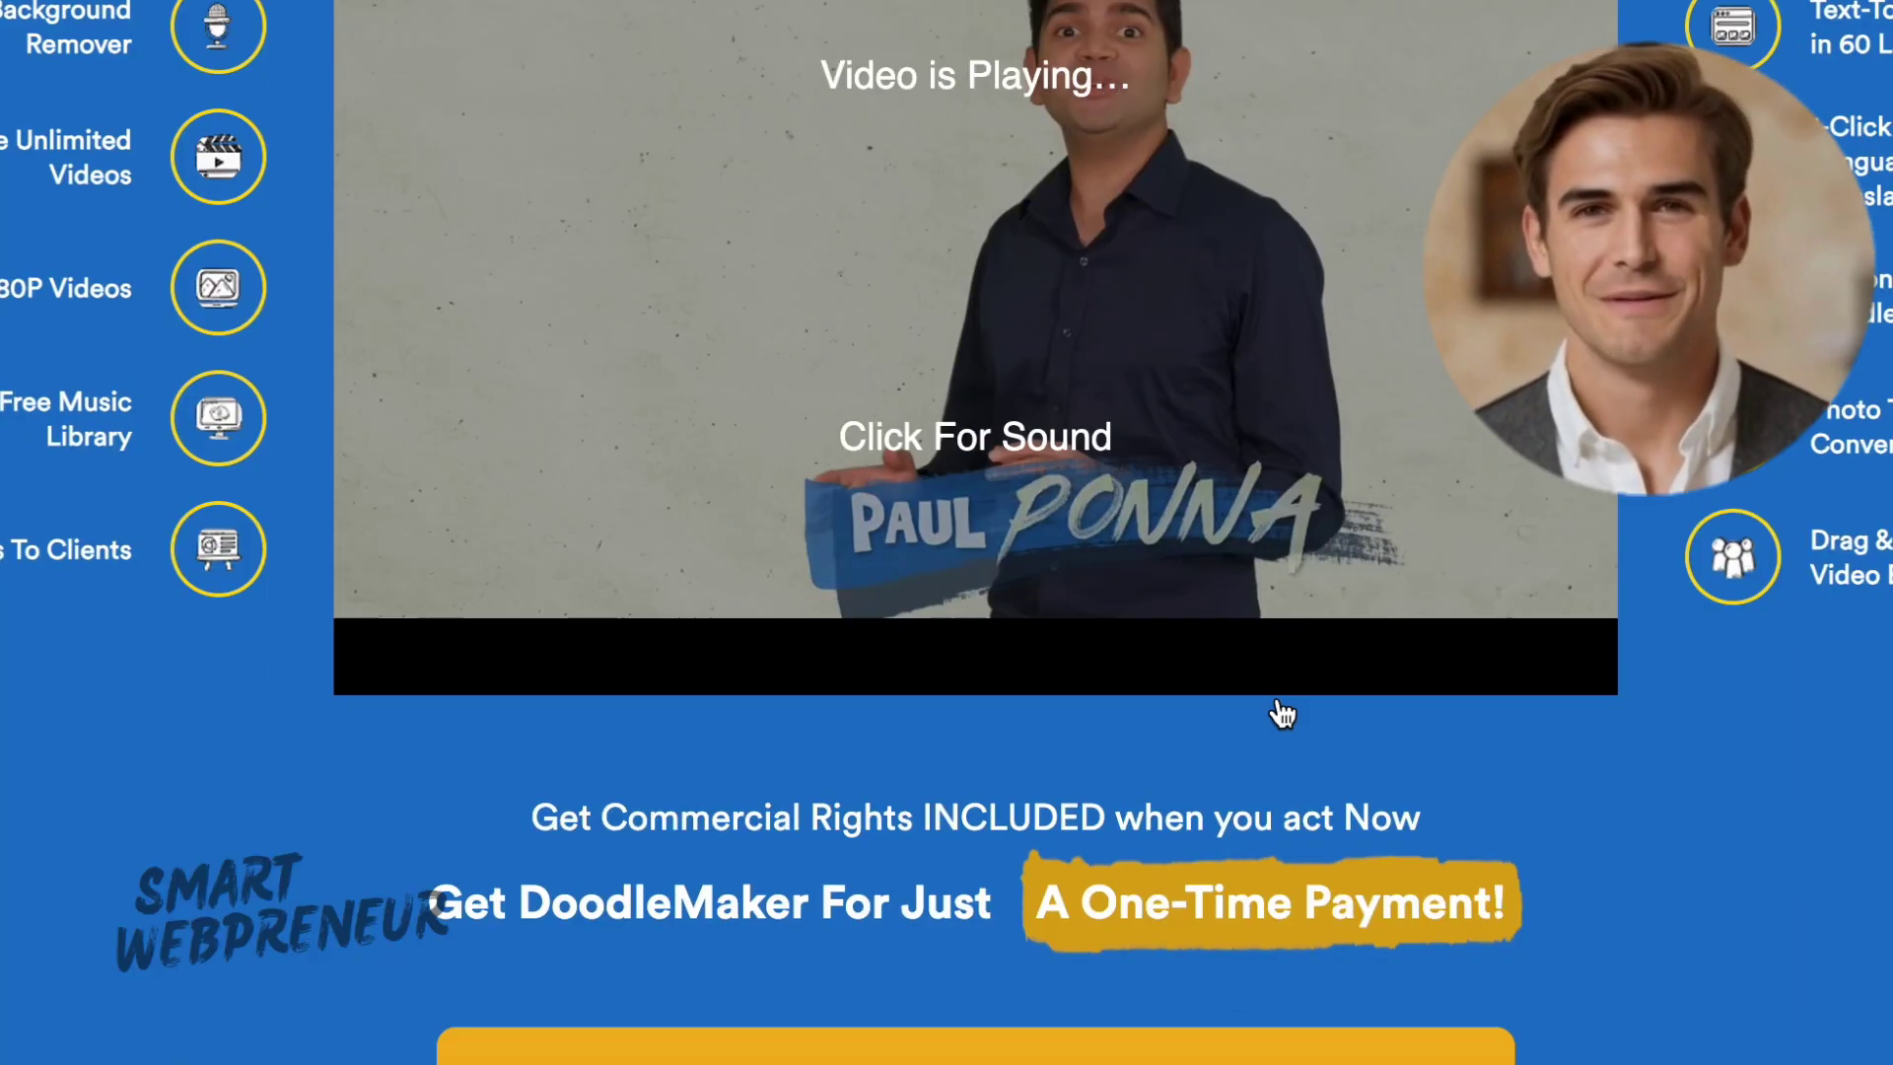
scroll(1280, 698, "down", 15)
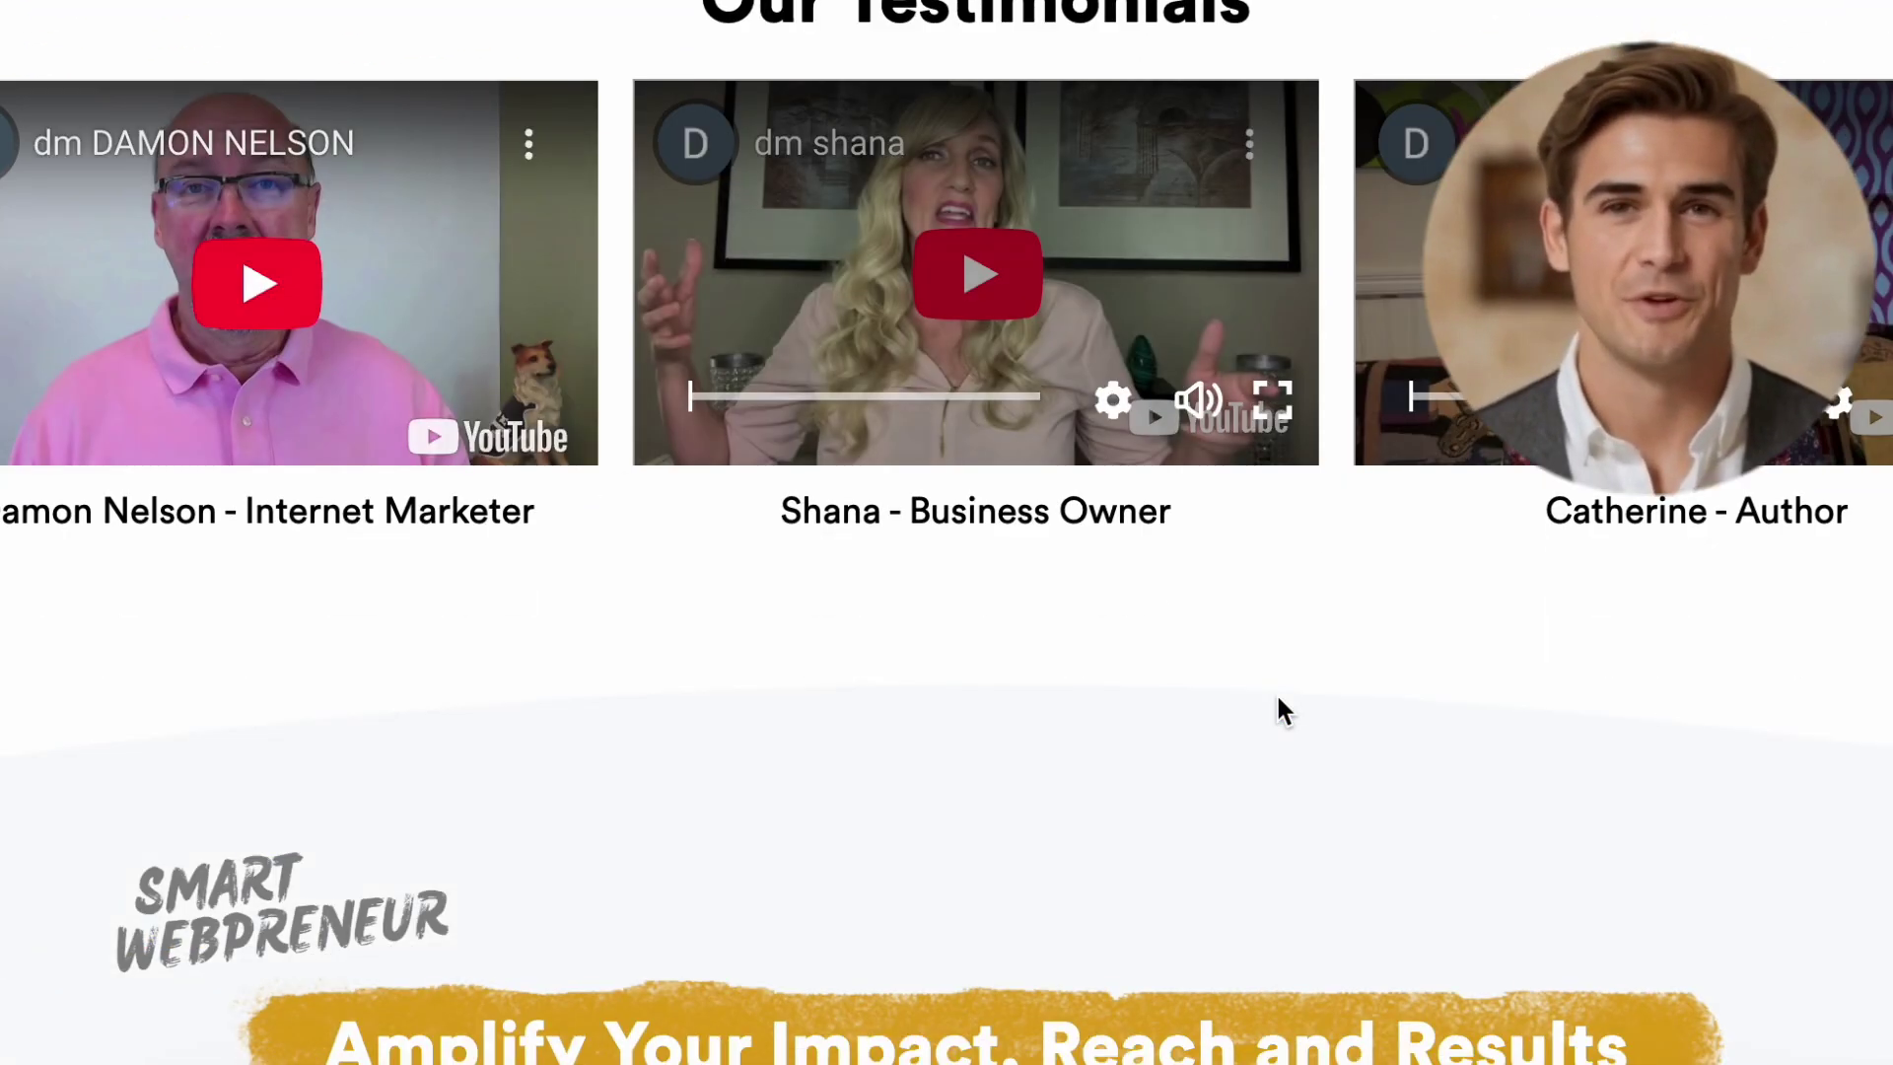
scroll(1278, 700, "down", 20)
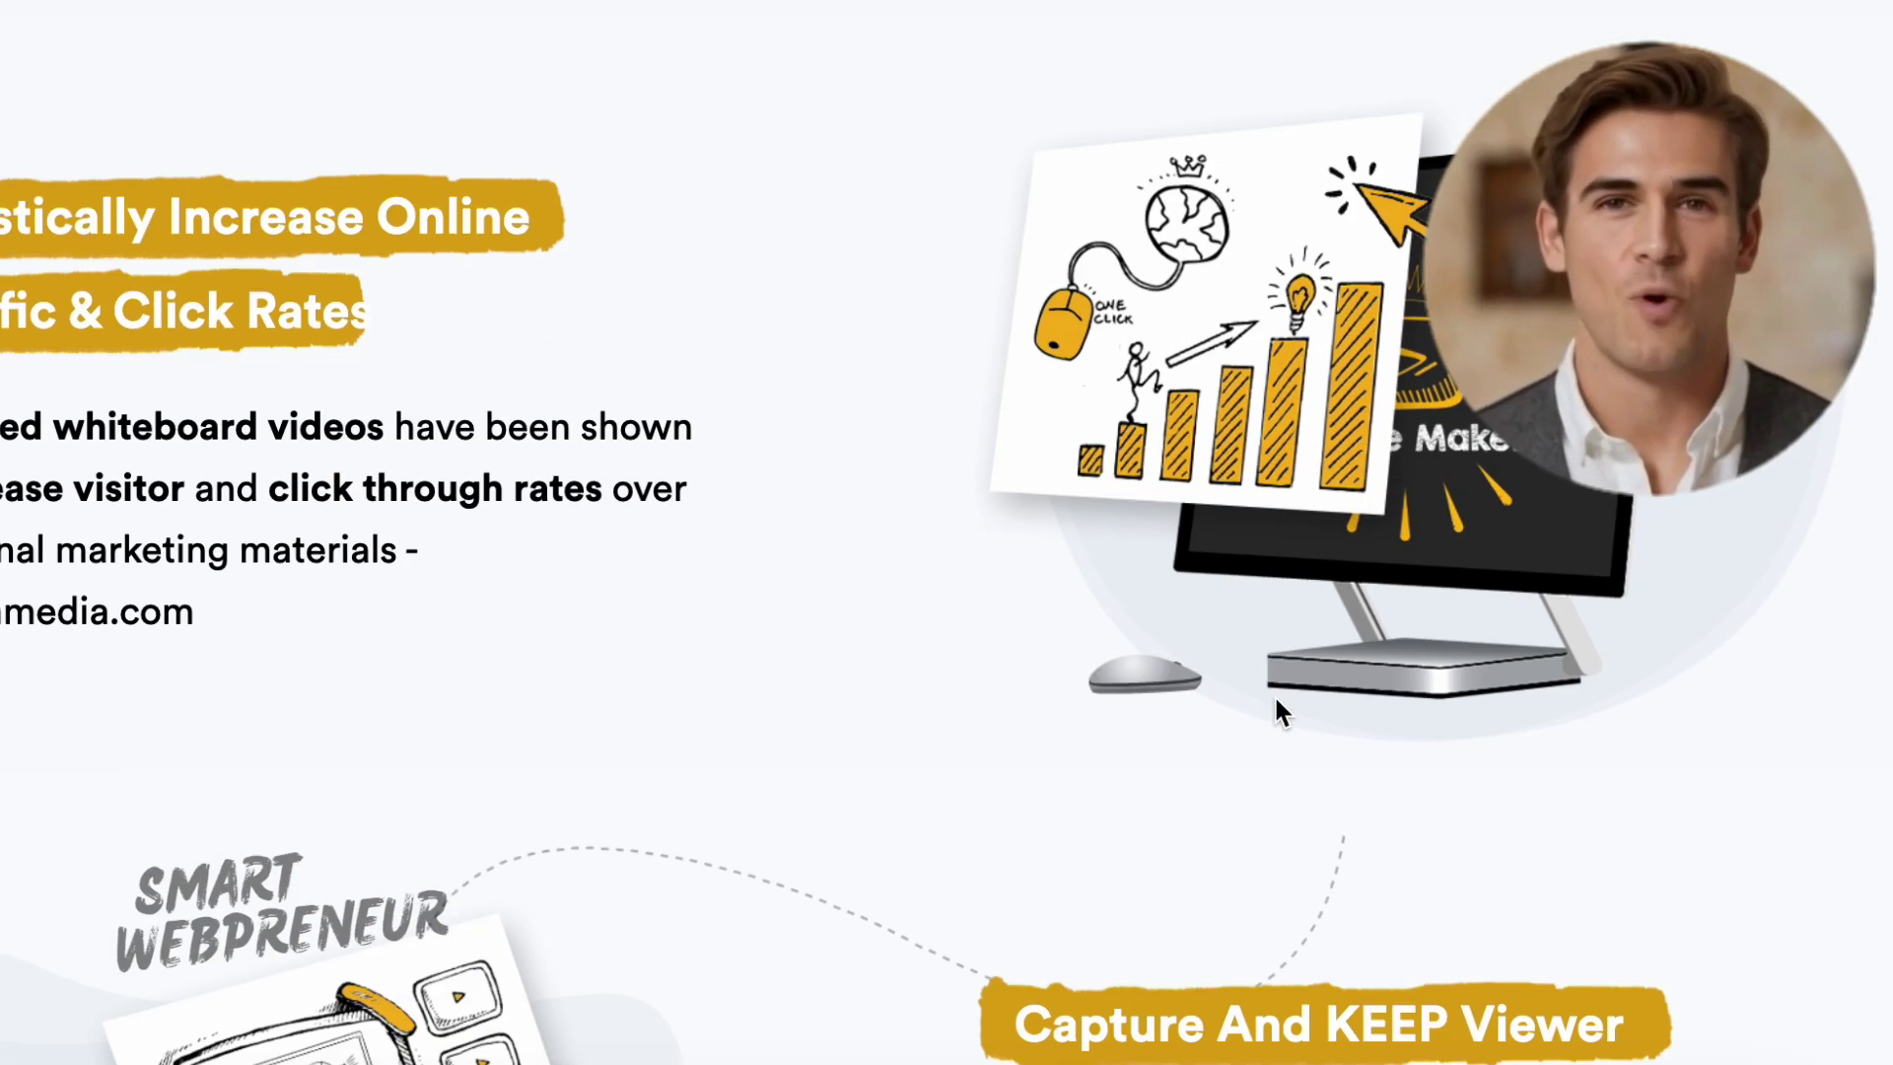
scroll(1274, 695, "down", 10)
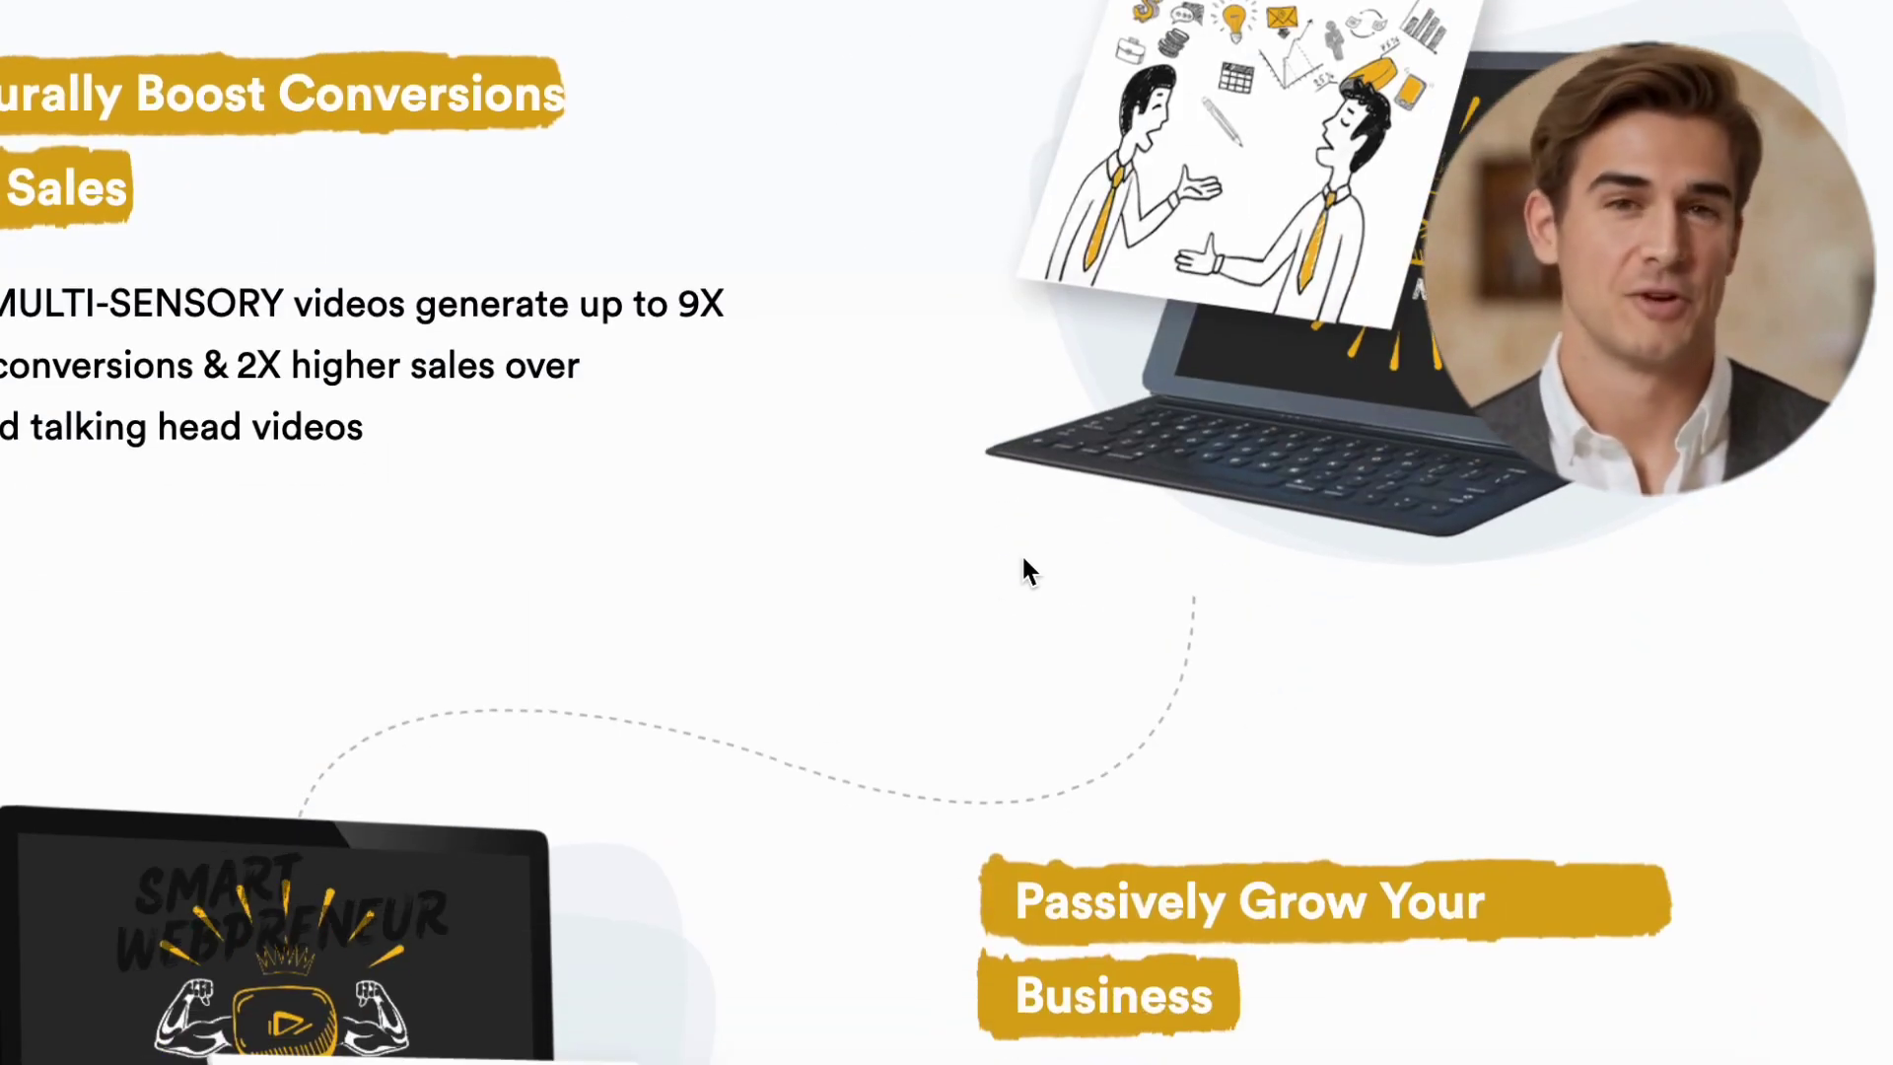
scroll(998, 596, "down", 15)
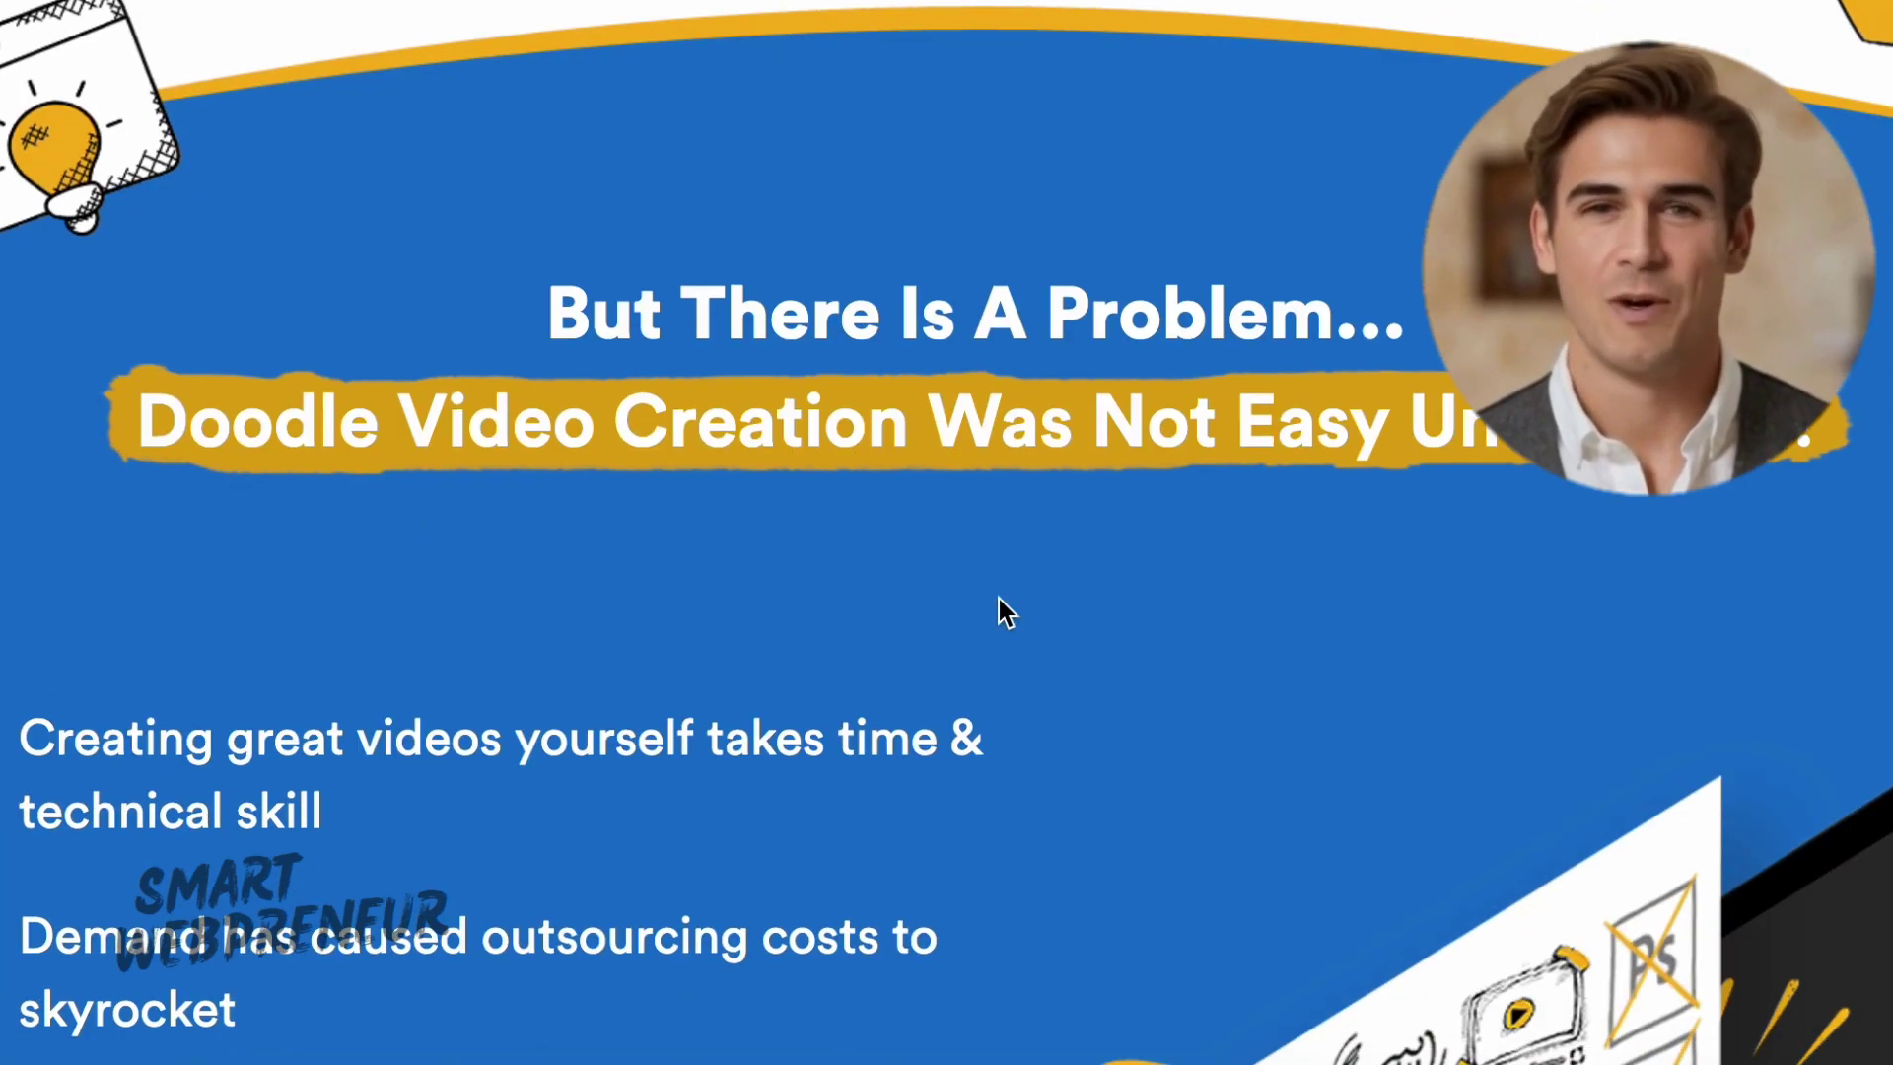
scroll(999, 598, "down", 15)
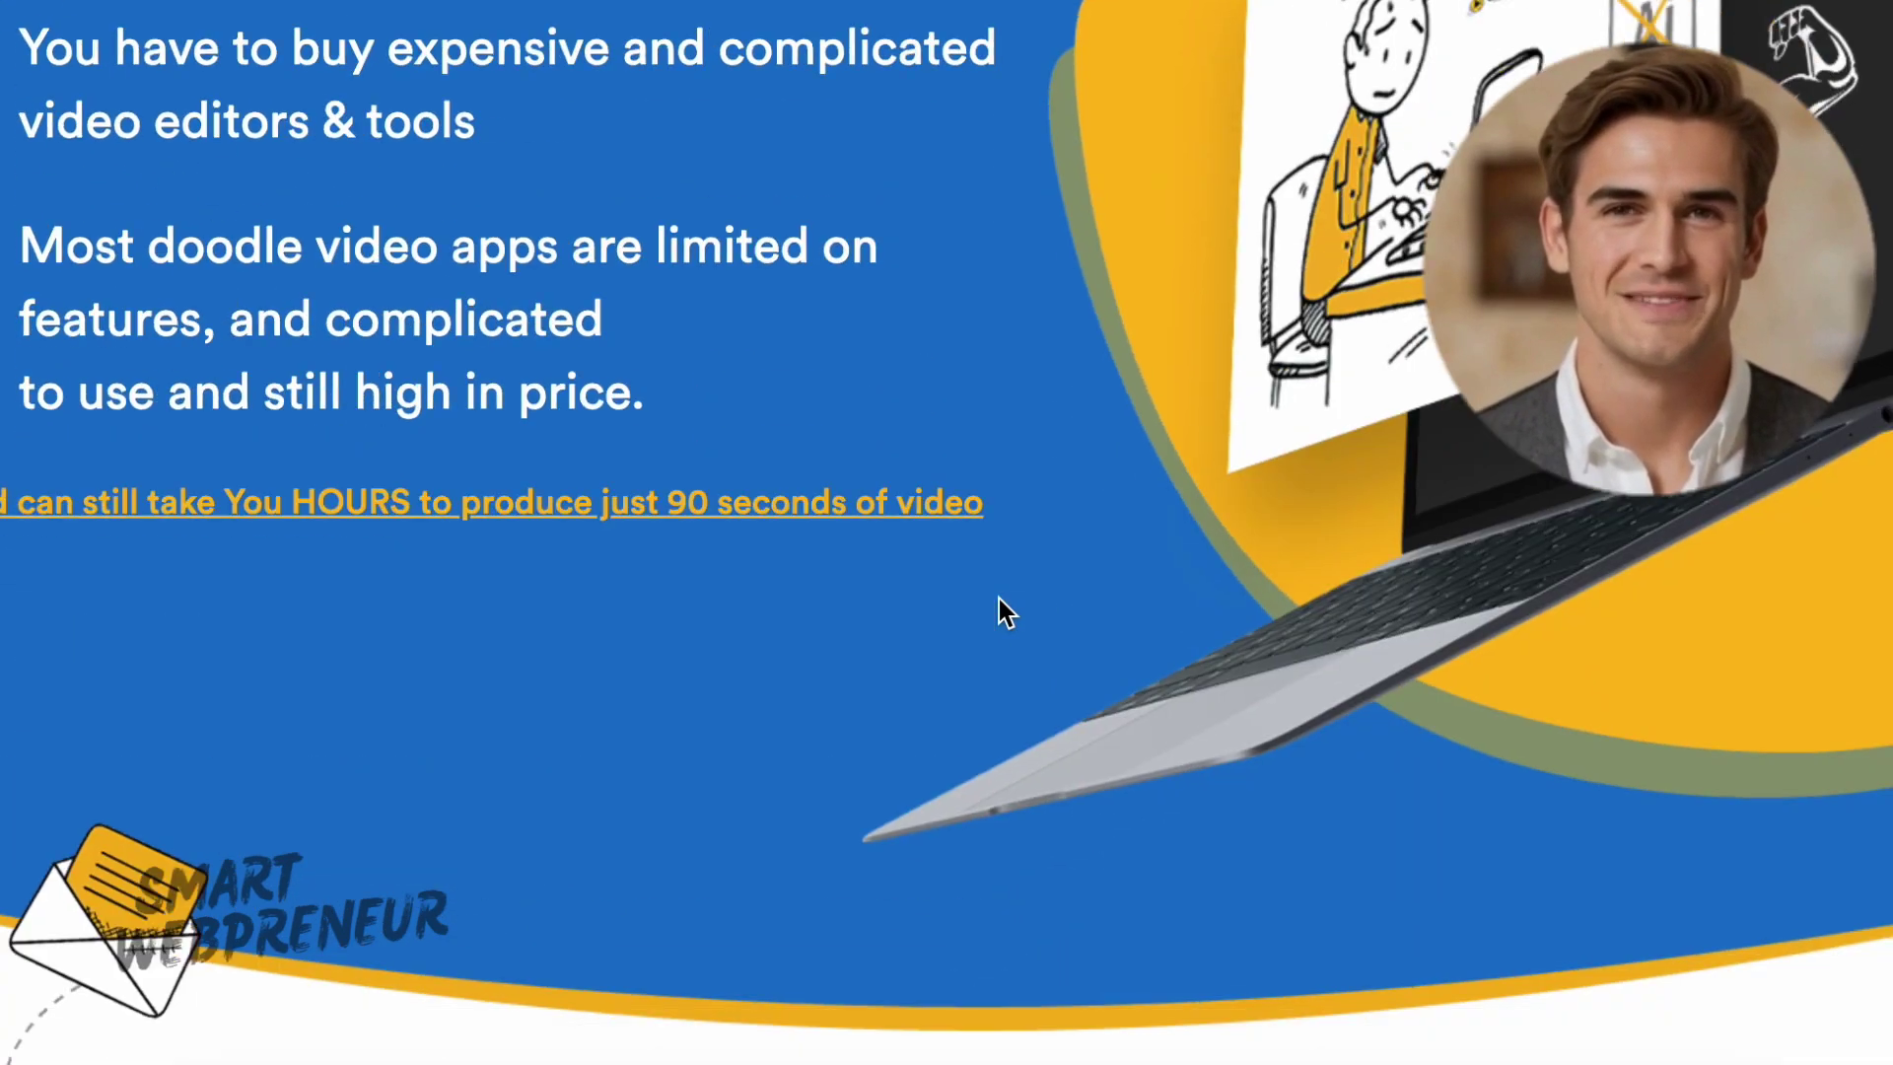
scroll(998, 599, "down", 15)
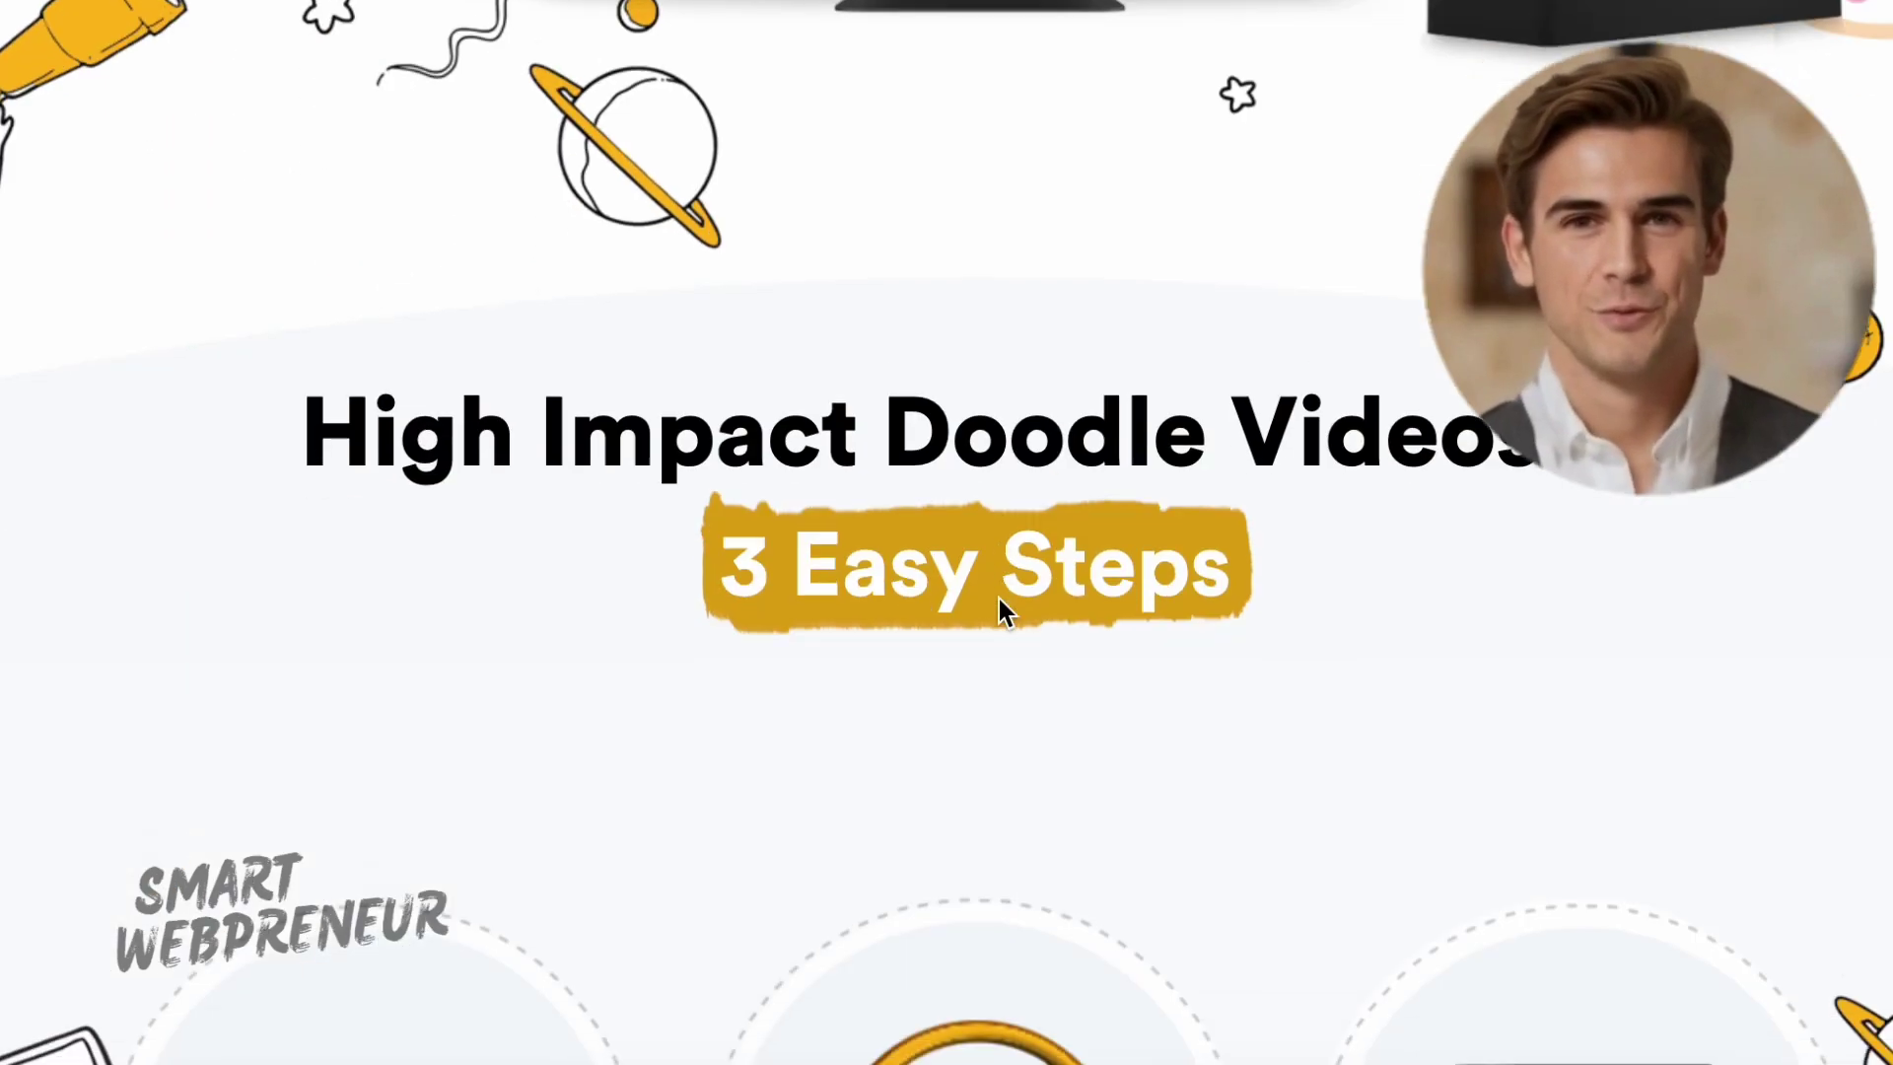
scroll(998, 597, "down", 5)
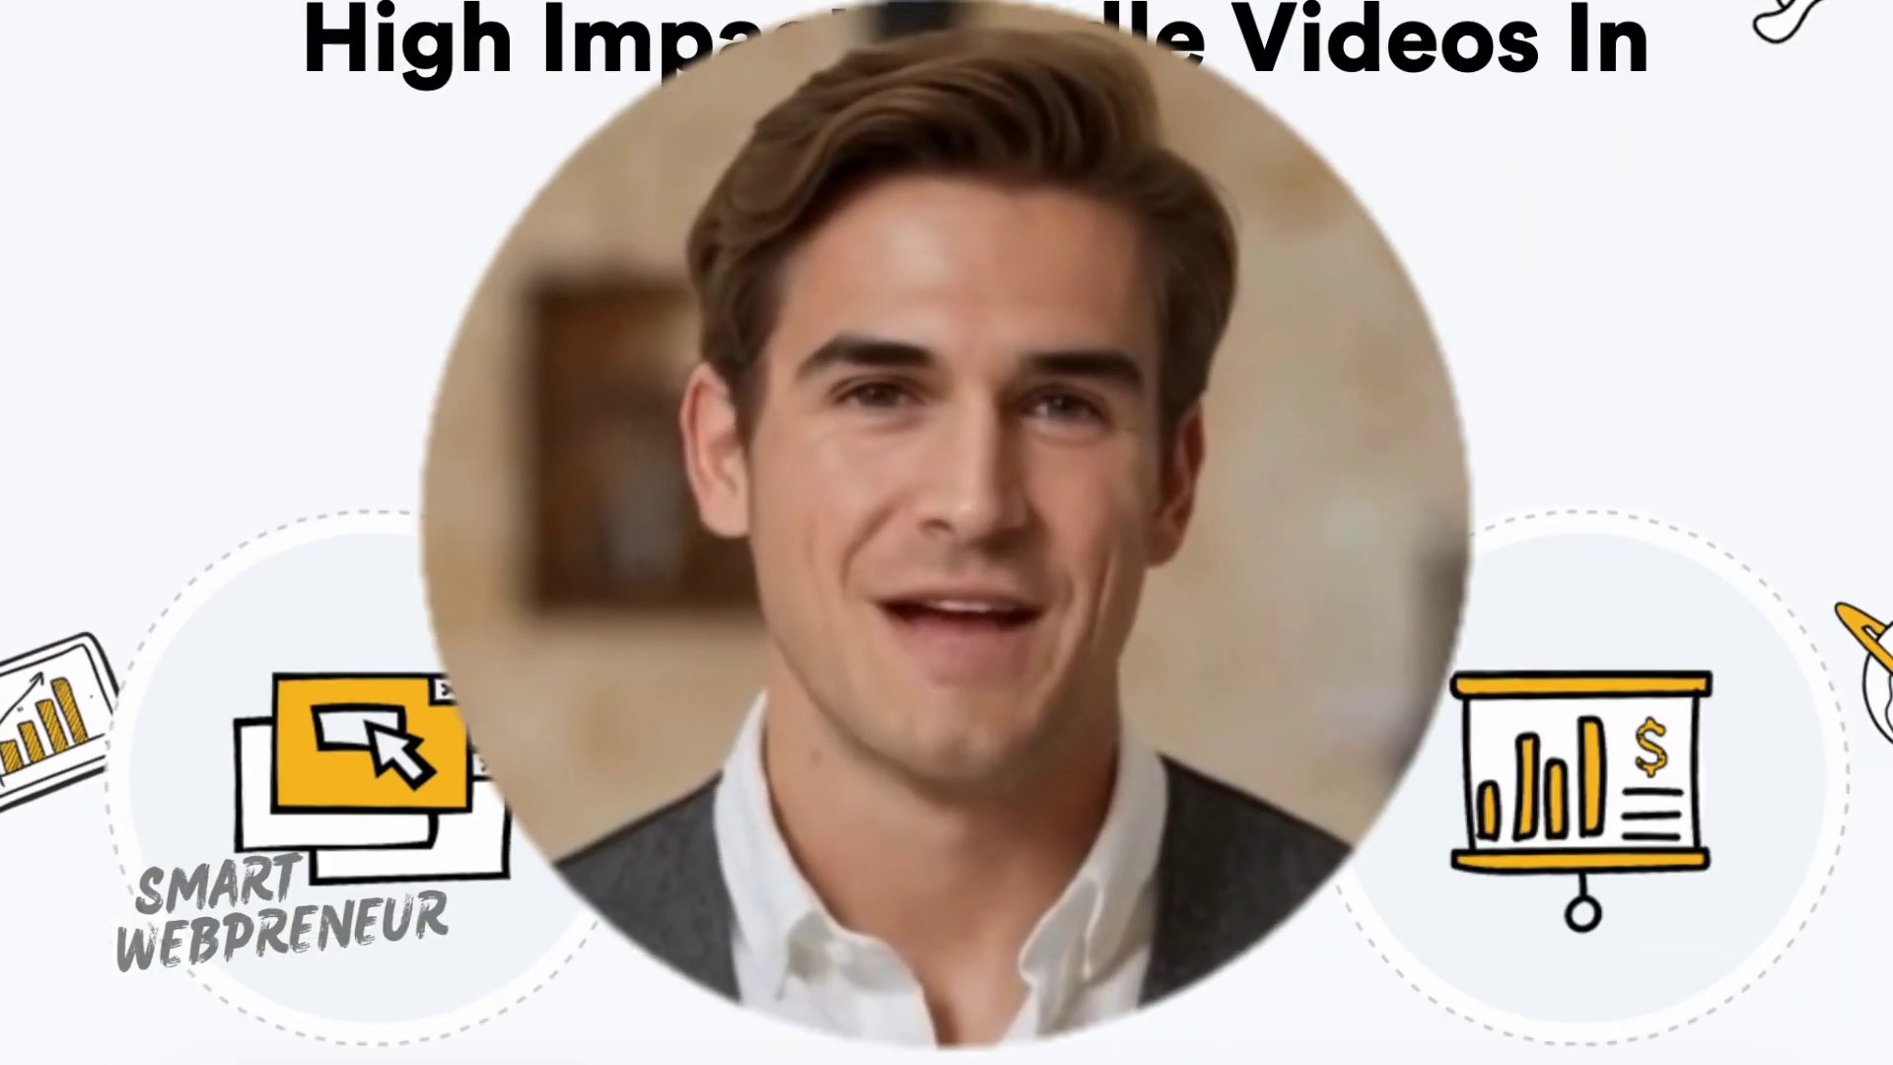
scroll(998, 597, "down", 5)
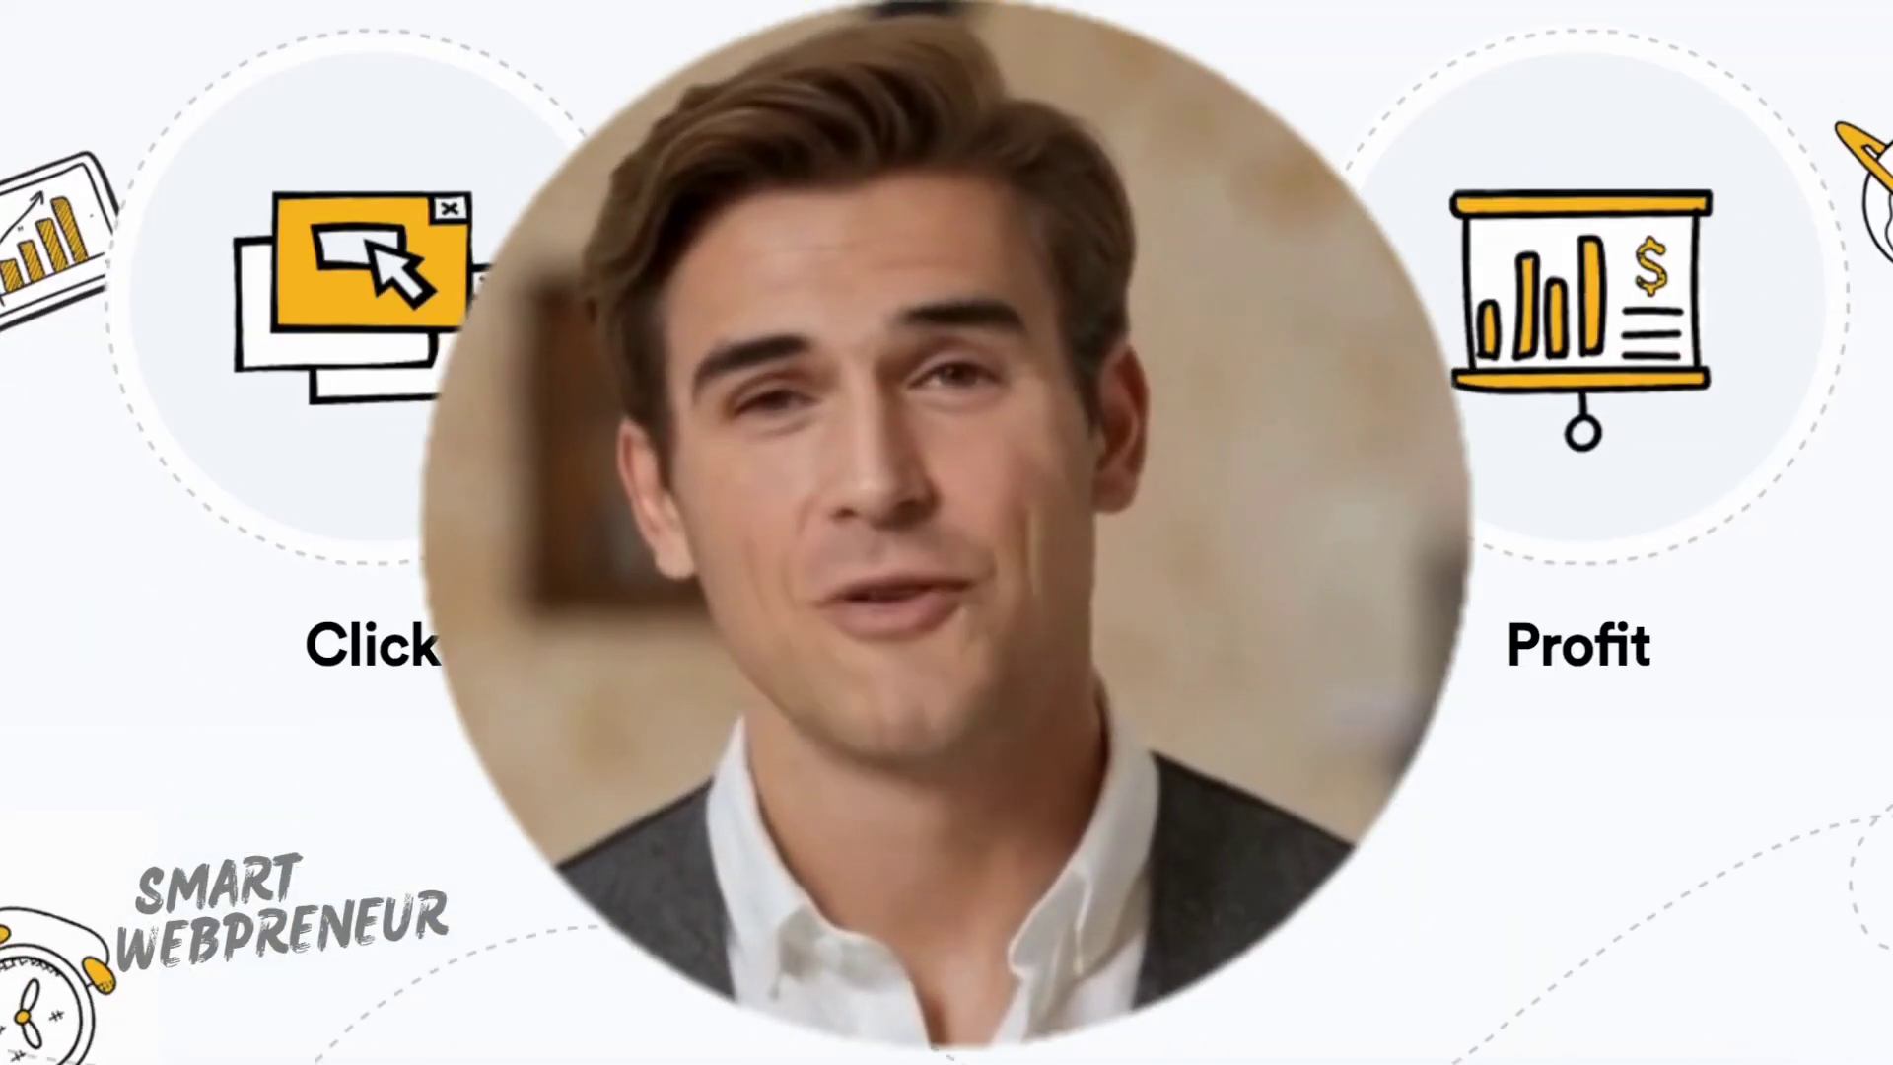
scroll(998, 597, "down", 5)
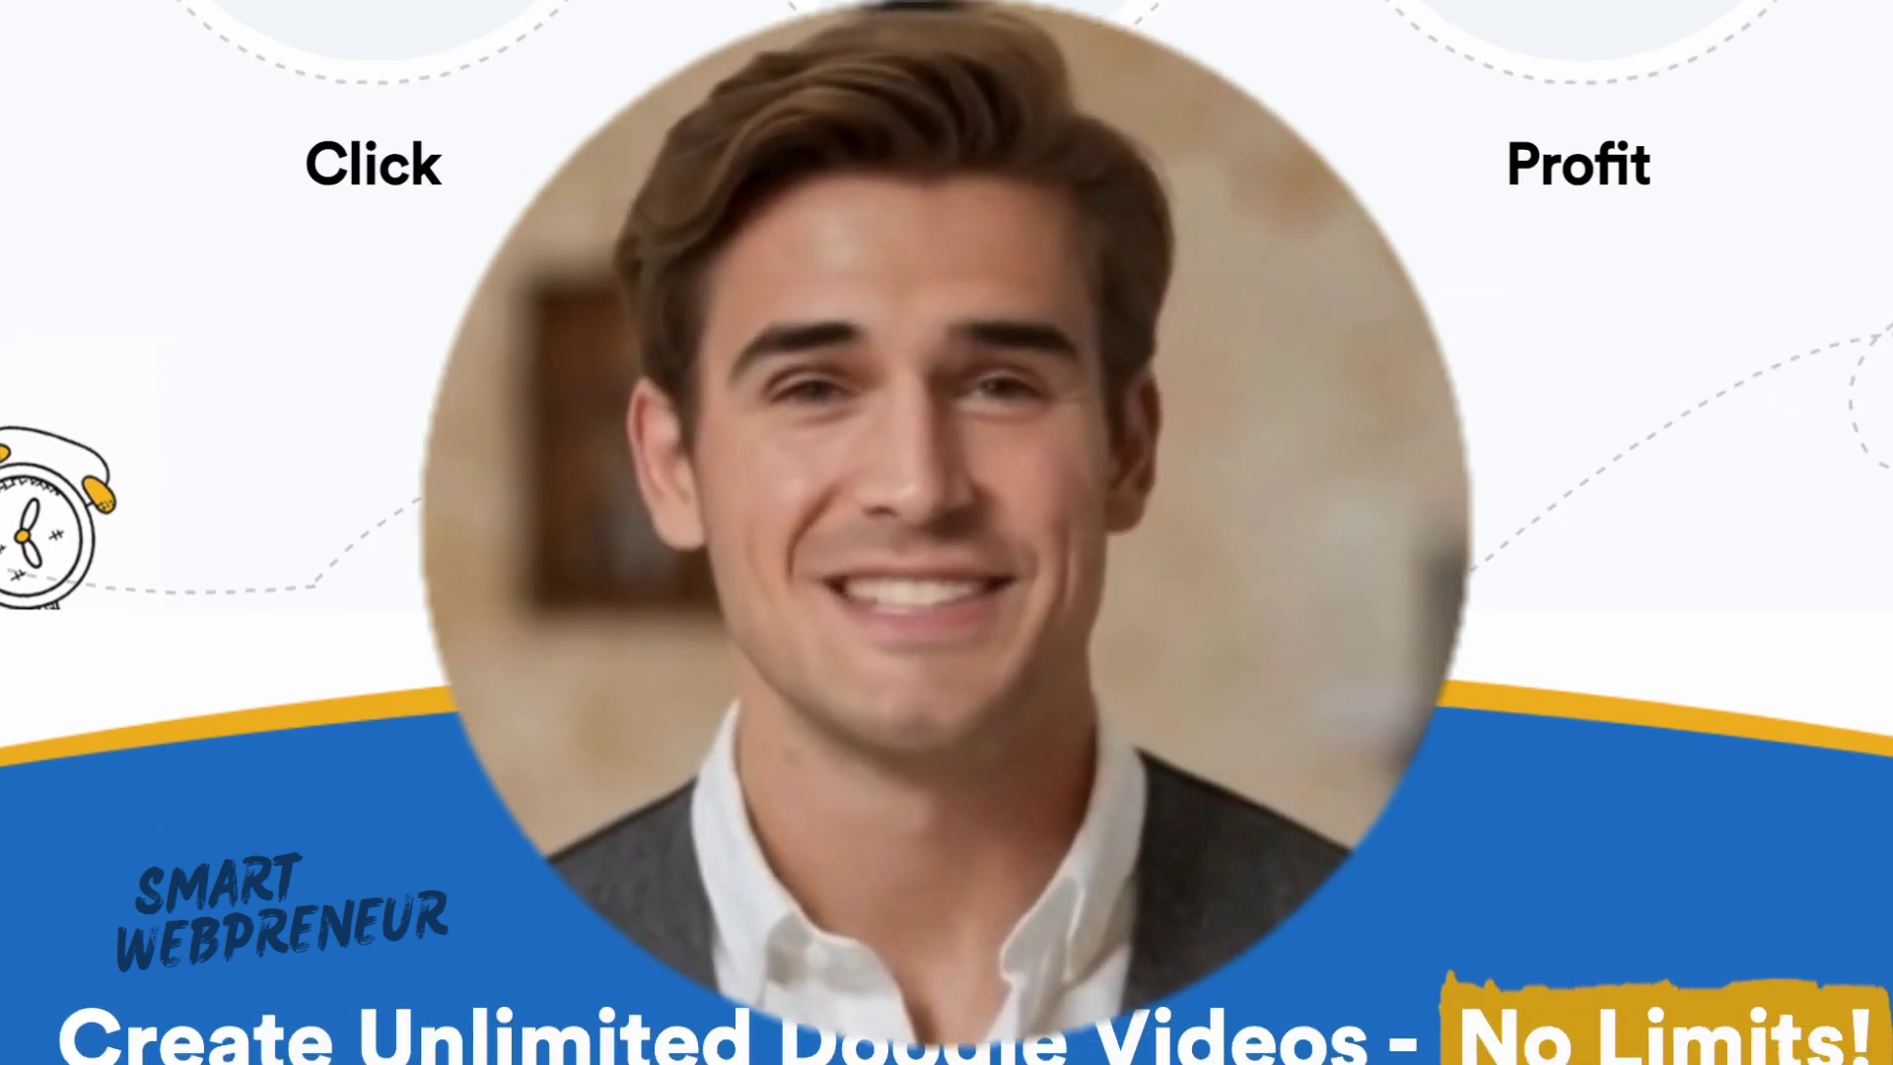
scroll(998, 597, "down", 1)
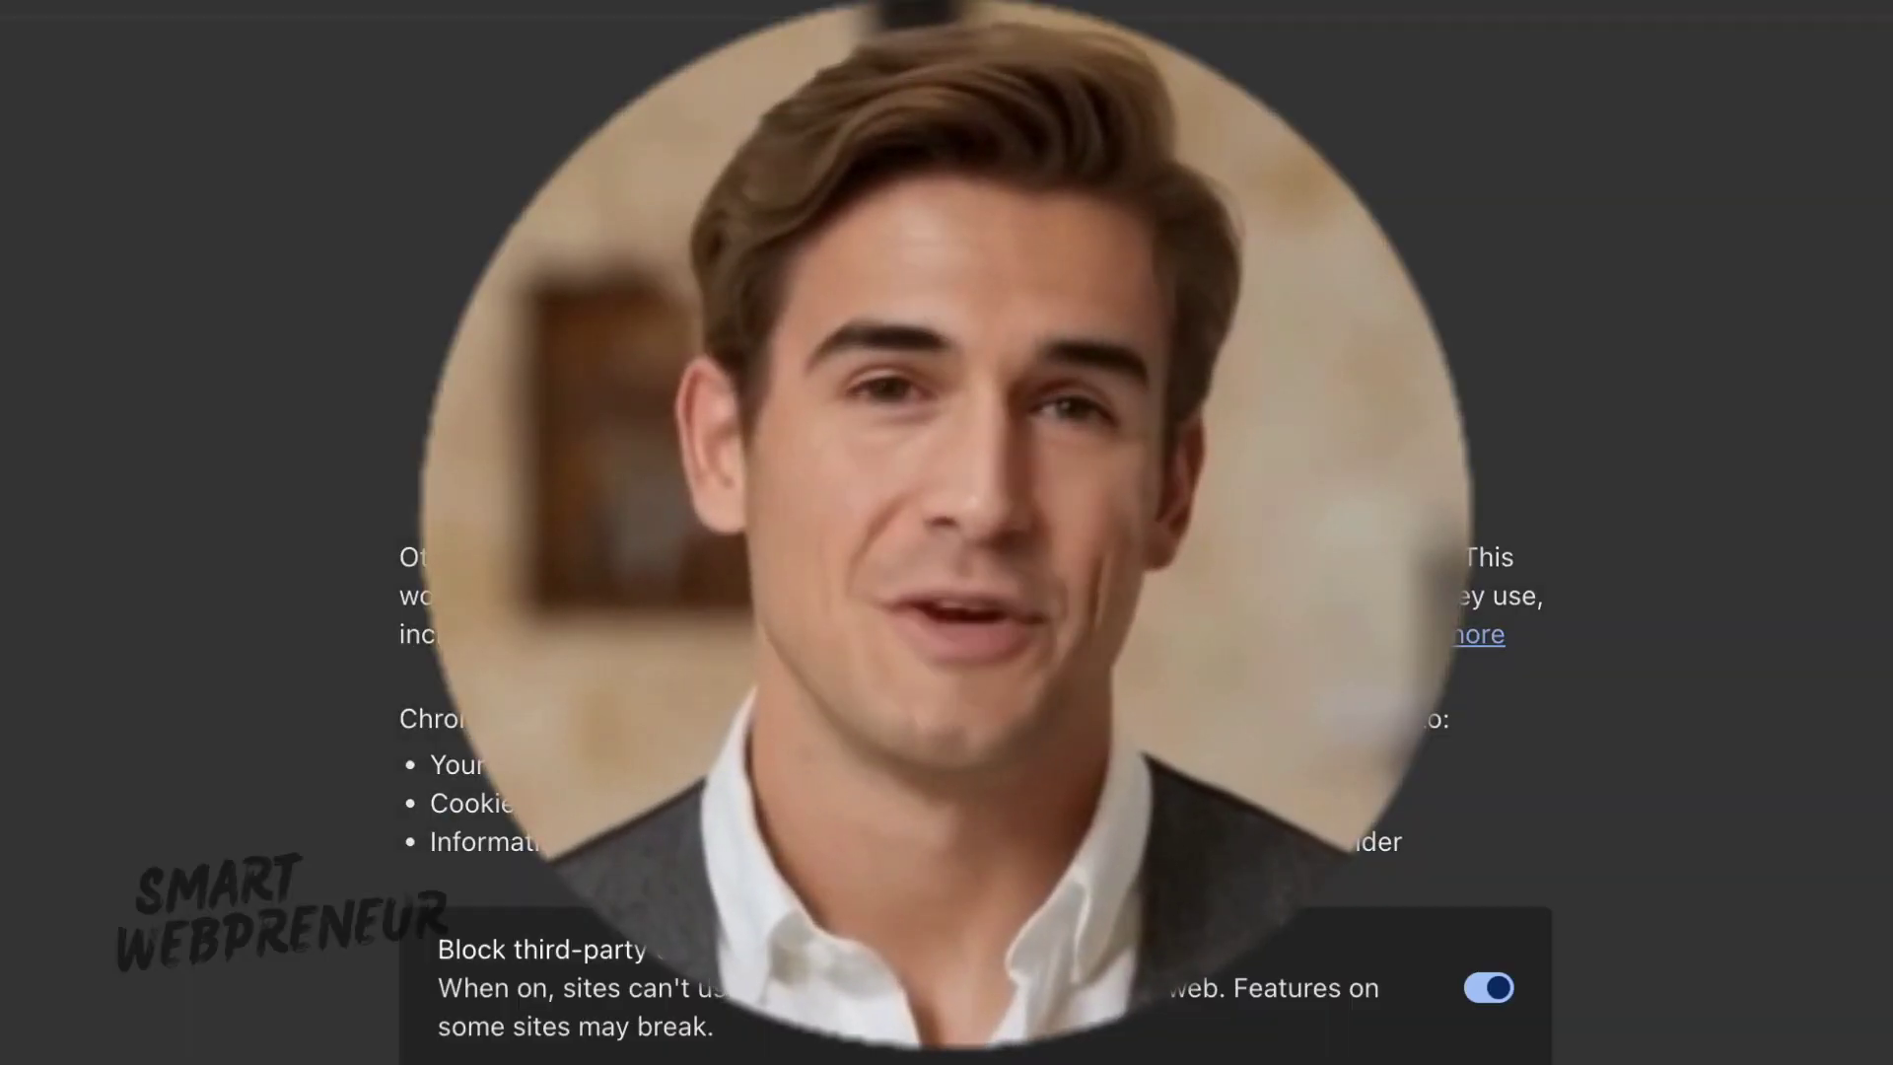
- Search 'instad' in Chrome's address bar and load the InstaDoodle dashboard site
type("inst")
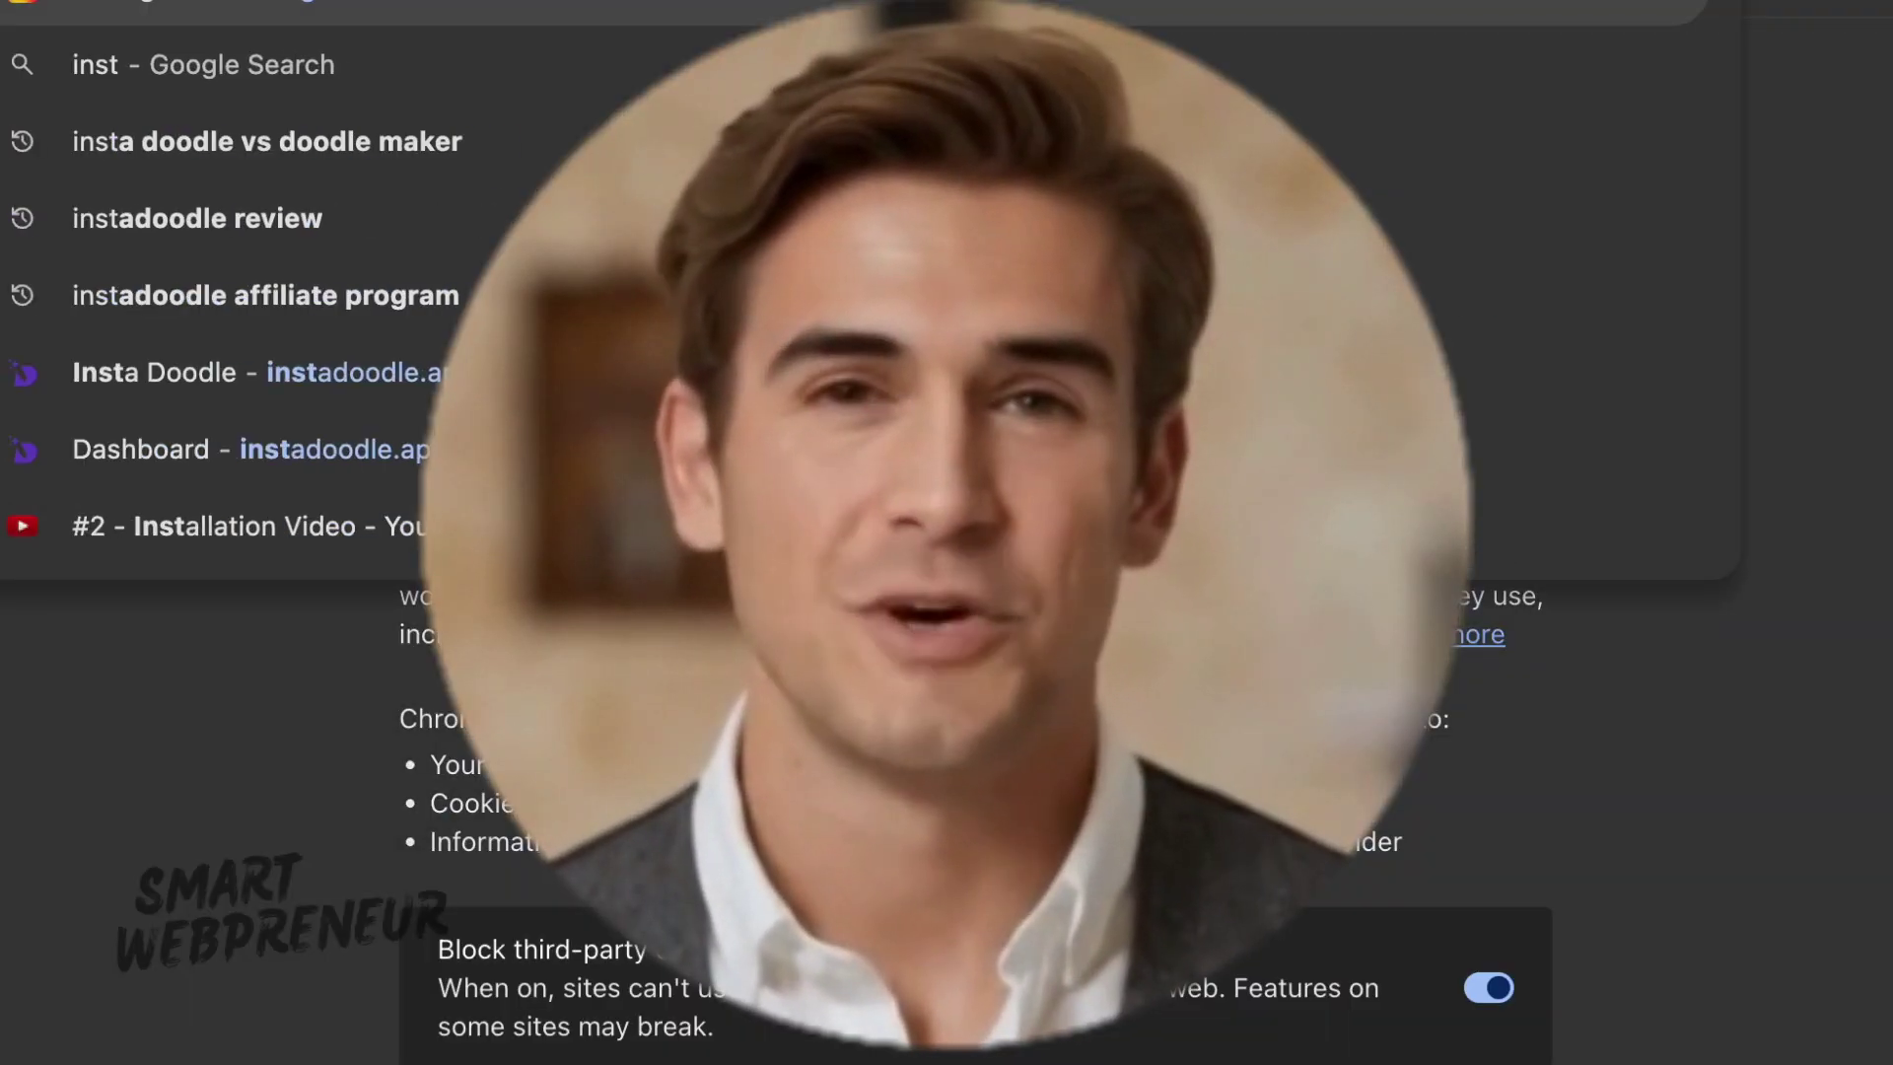
type("ad")
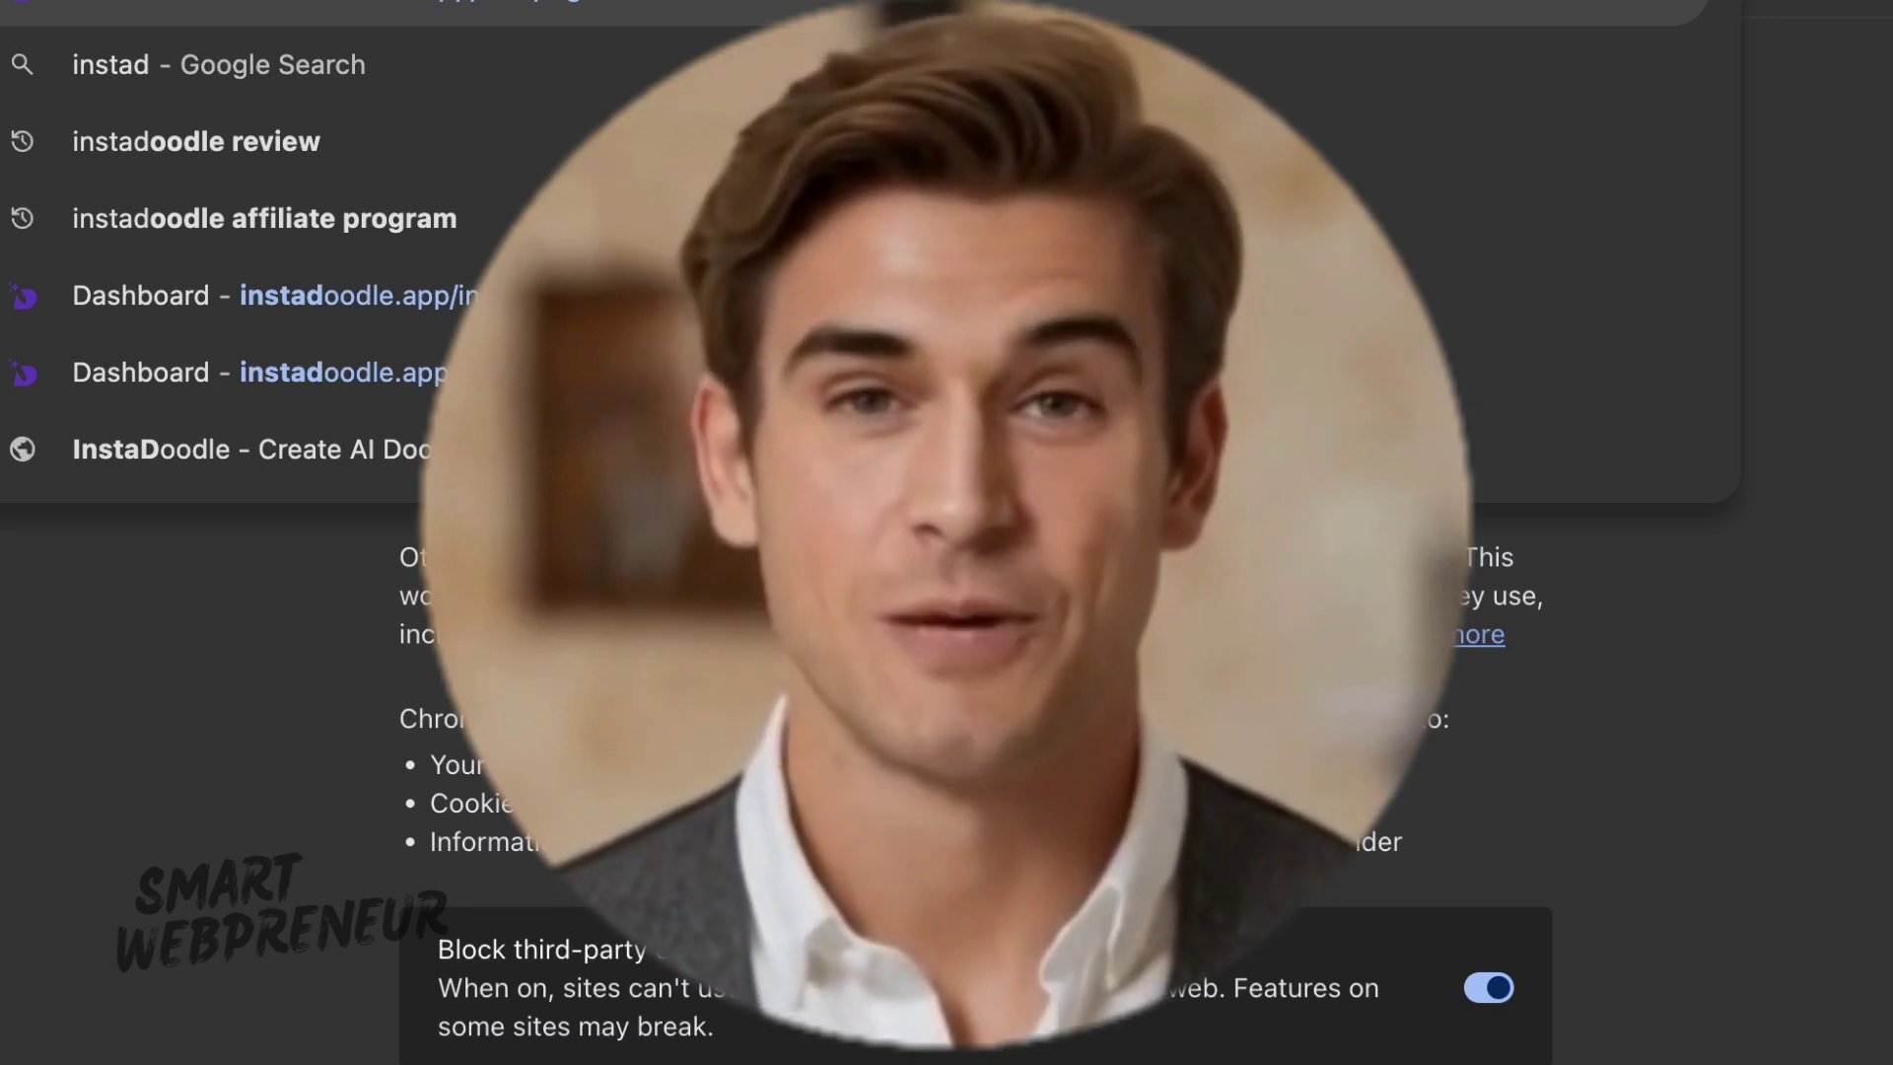
left_click(322, 377)
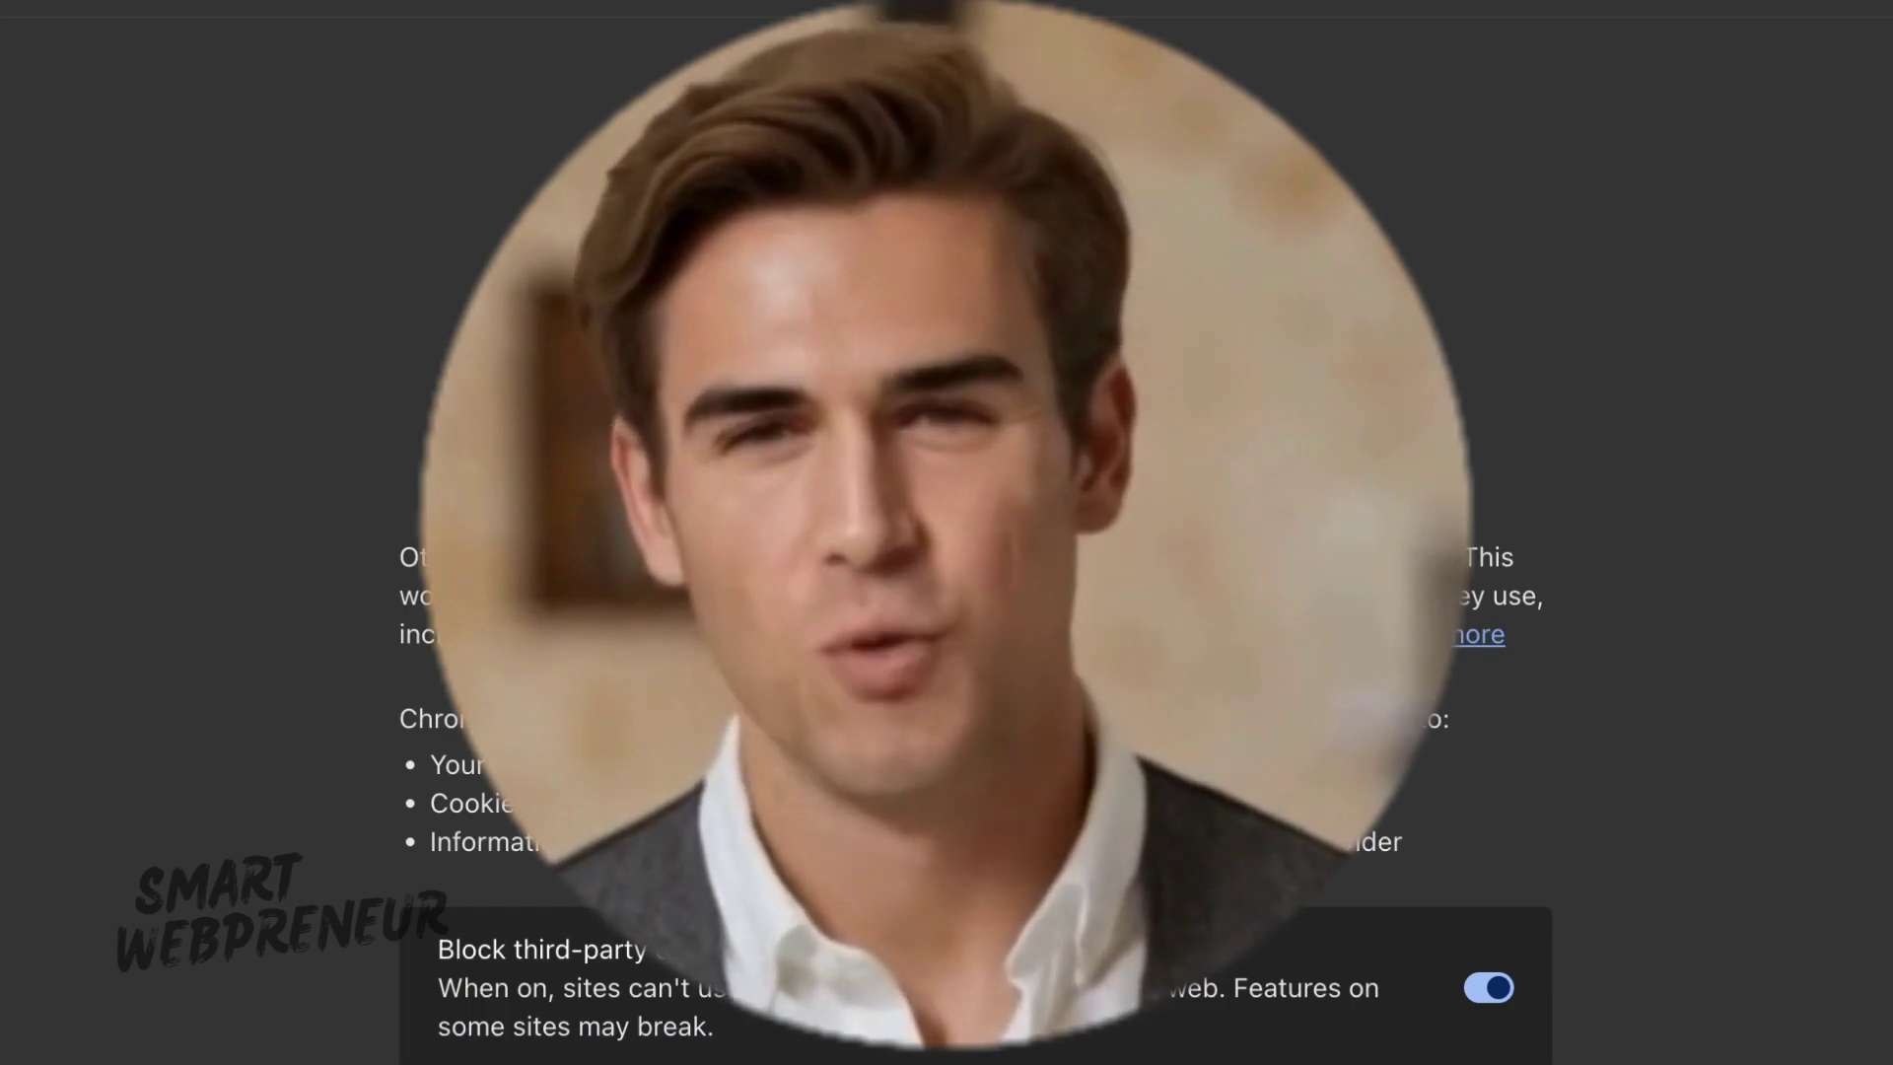
type("i")
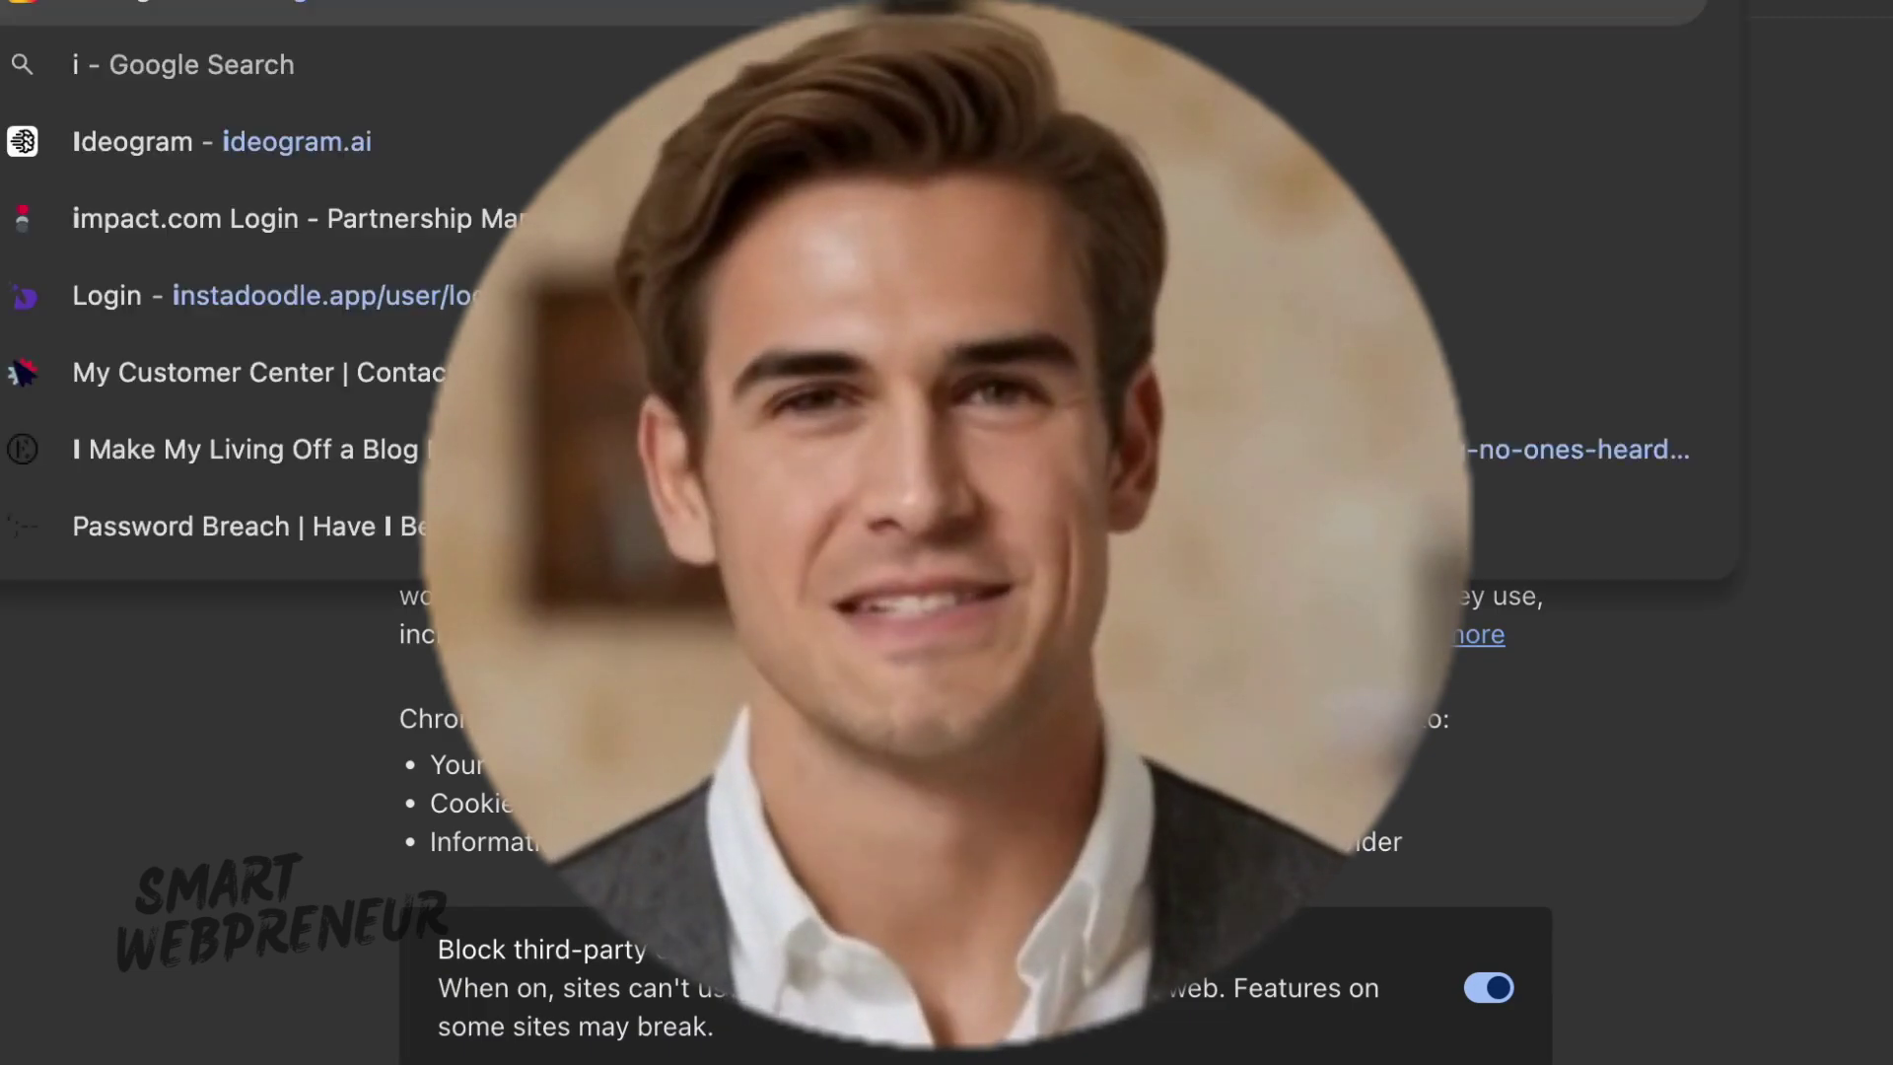
type("nstad")
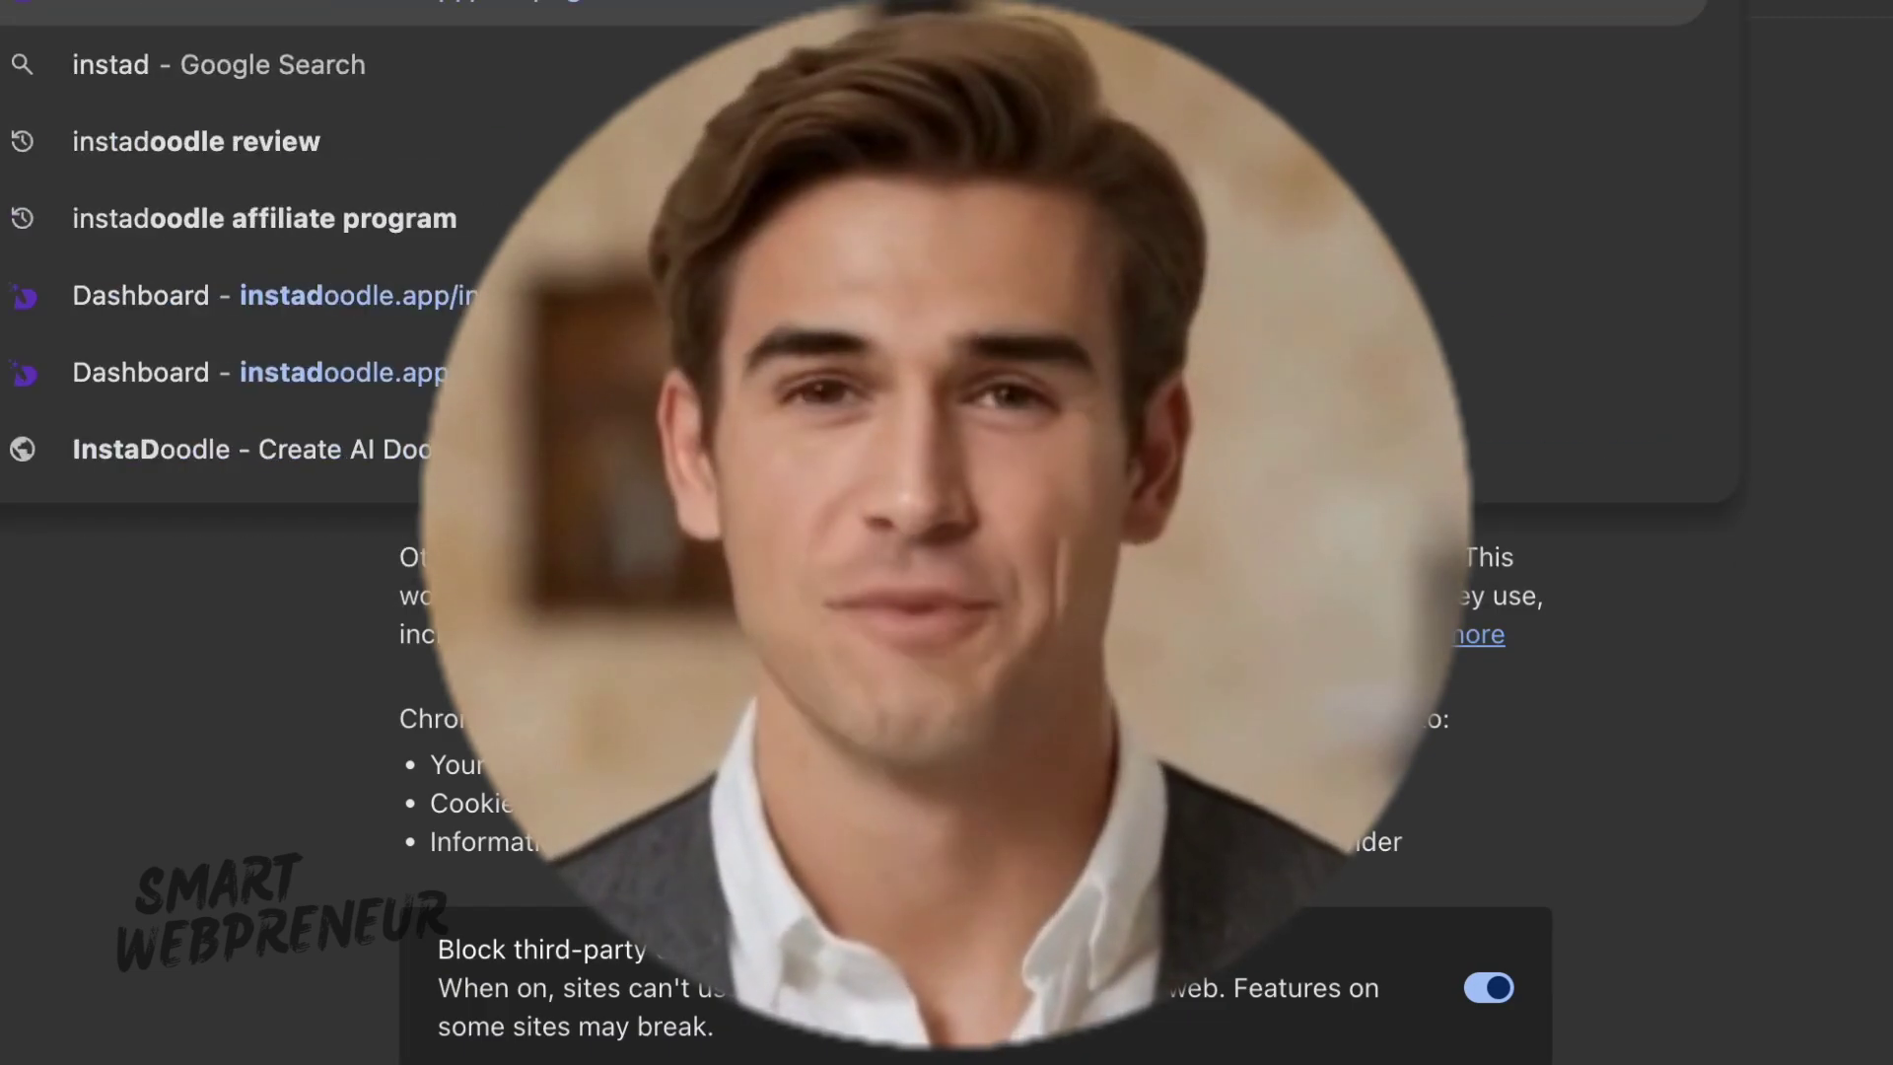
left_click(251, 449)
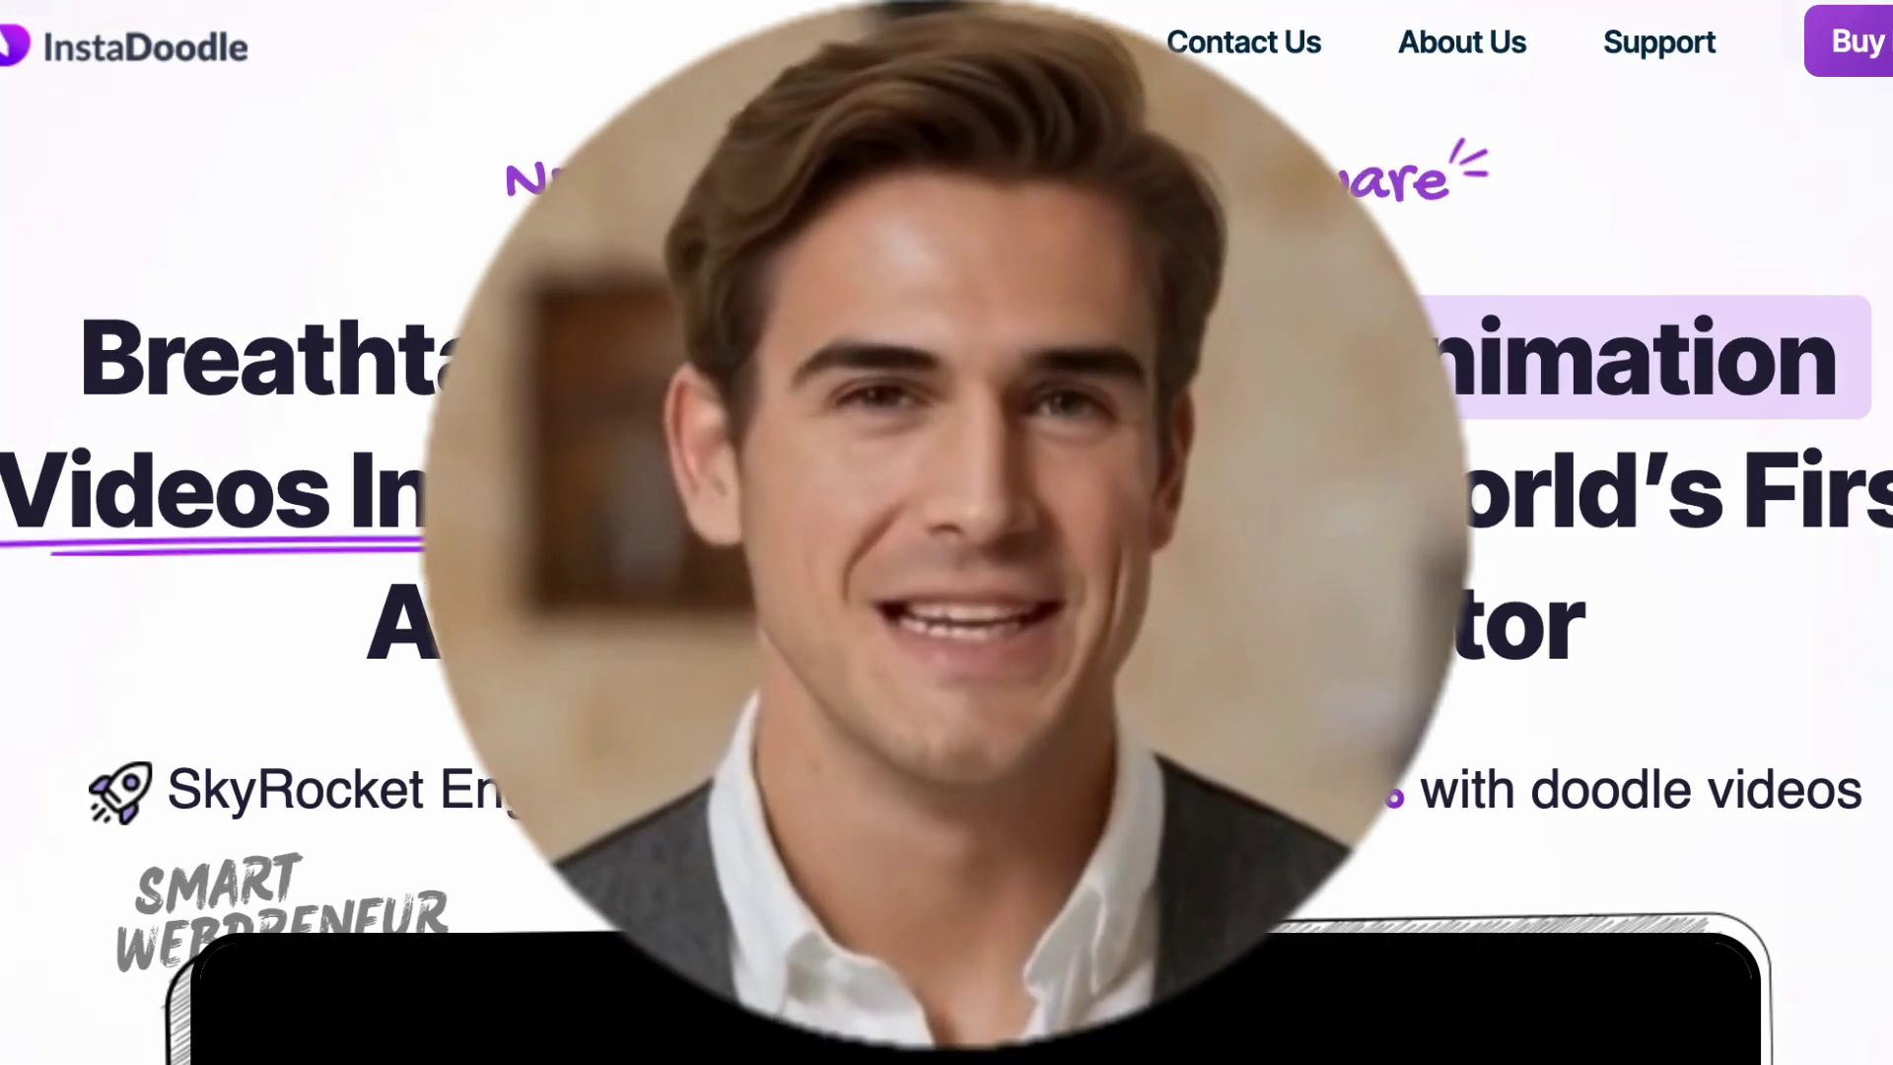
scroll(946, 592, "down", 10)
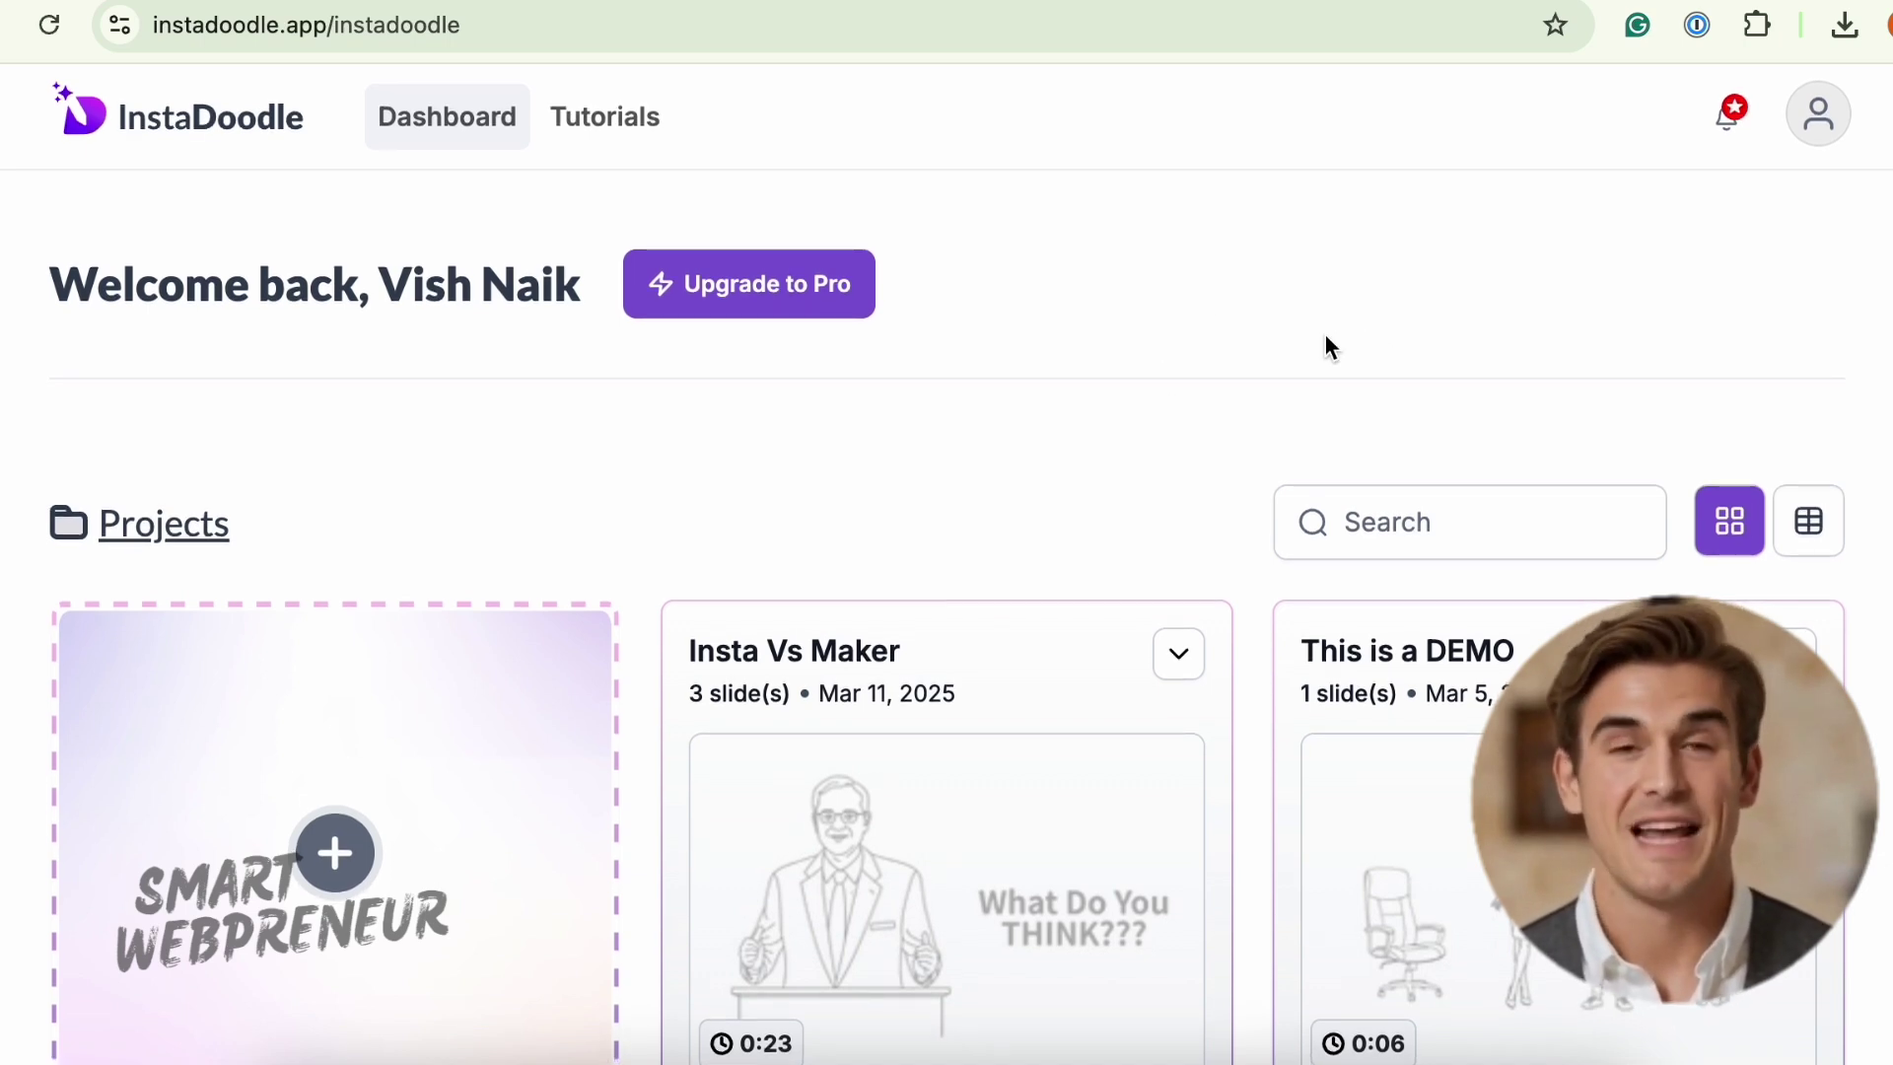
- Scroll through the dashboard's Projects grid, then click into the project Search box
scroll(1154, 383, "down", 3)
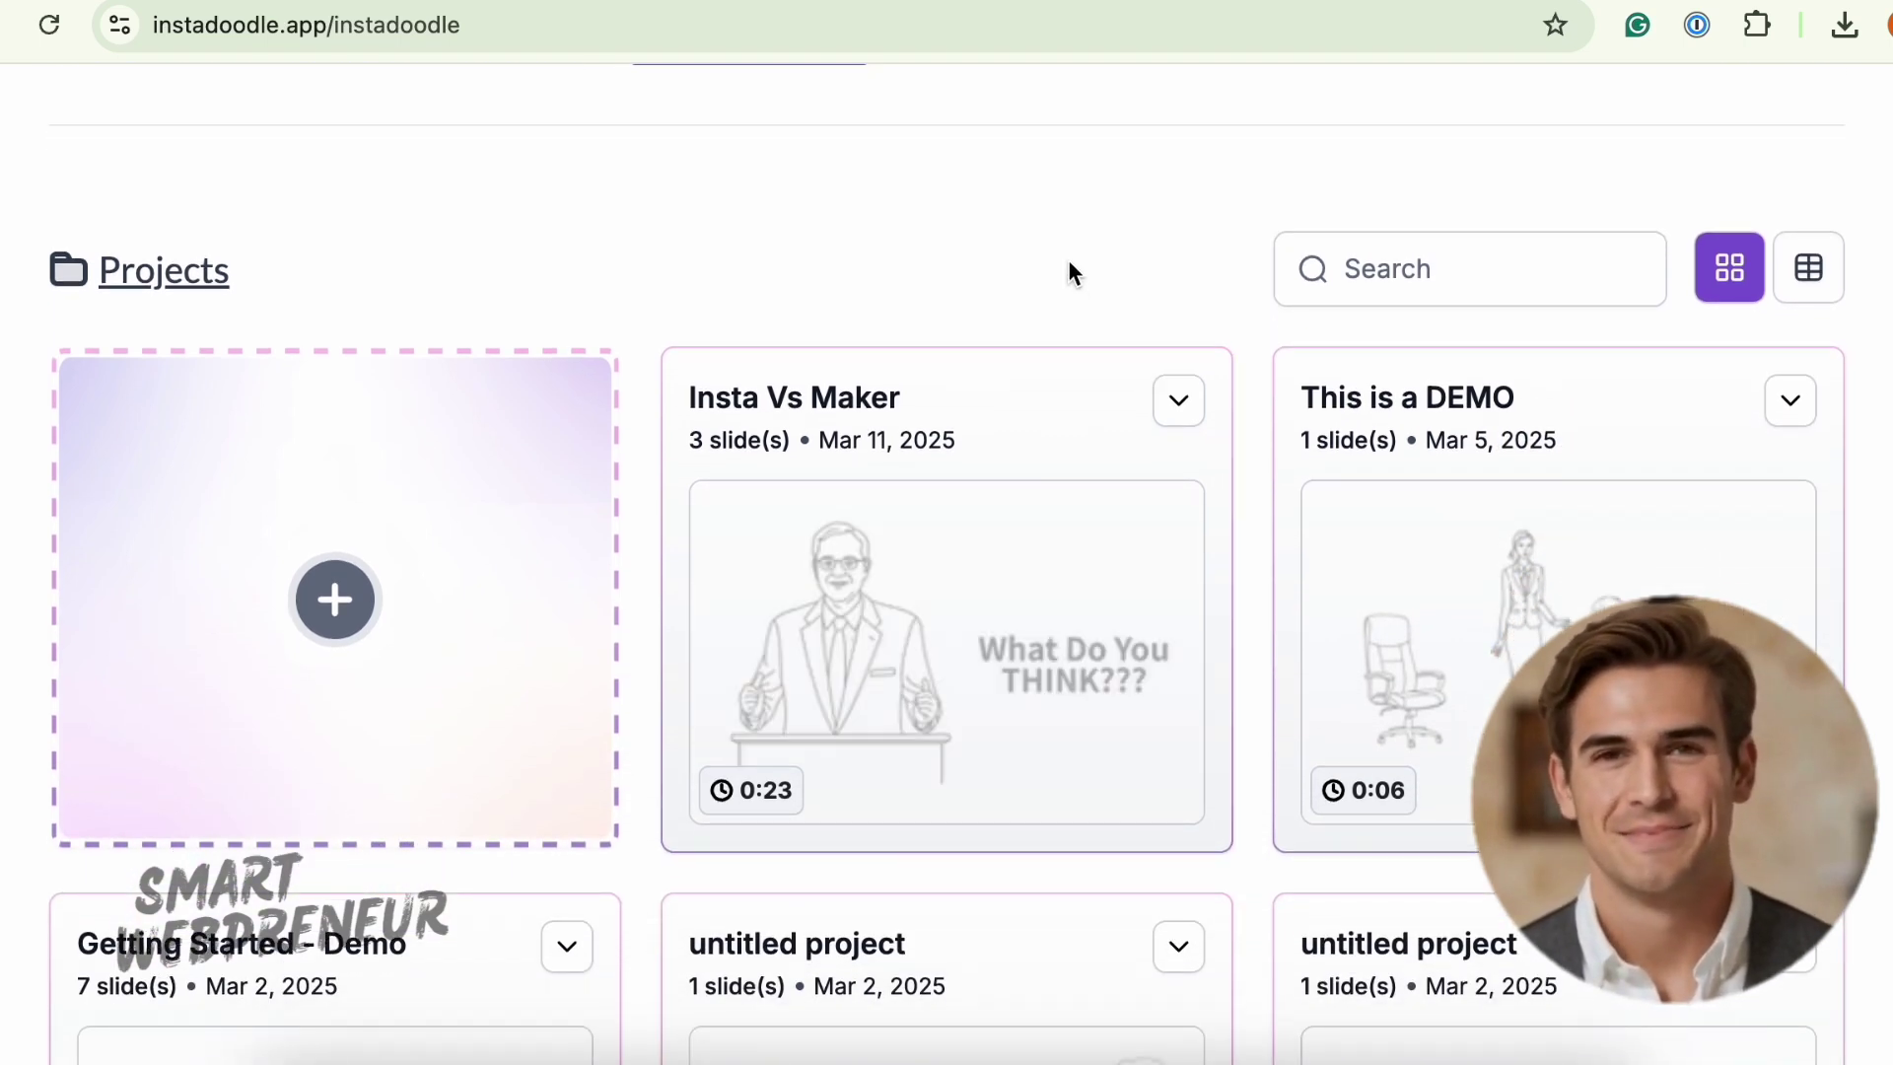
scroll(1074, 275, "up", 3)
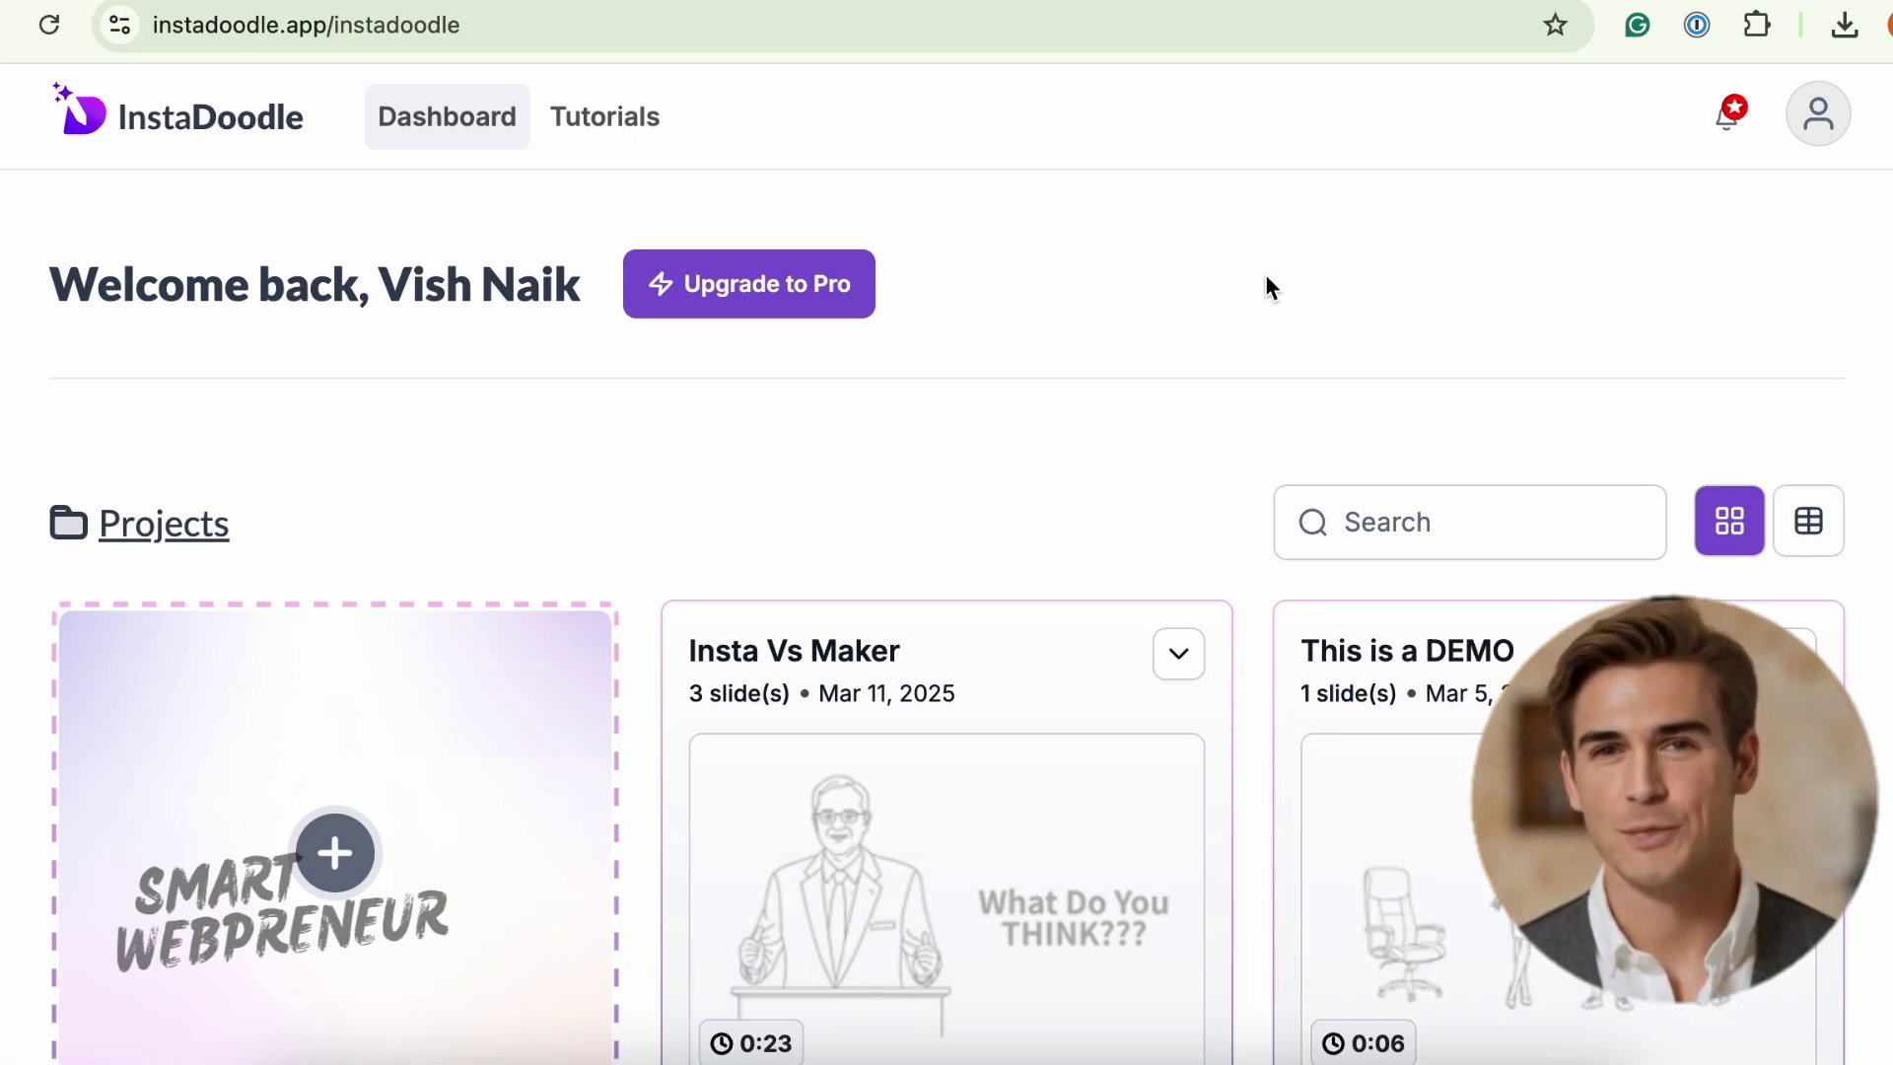
scroll(1073, 273, "down", 4)
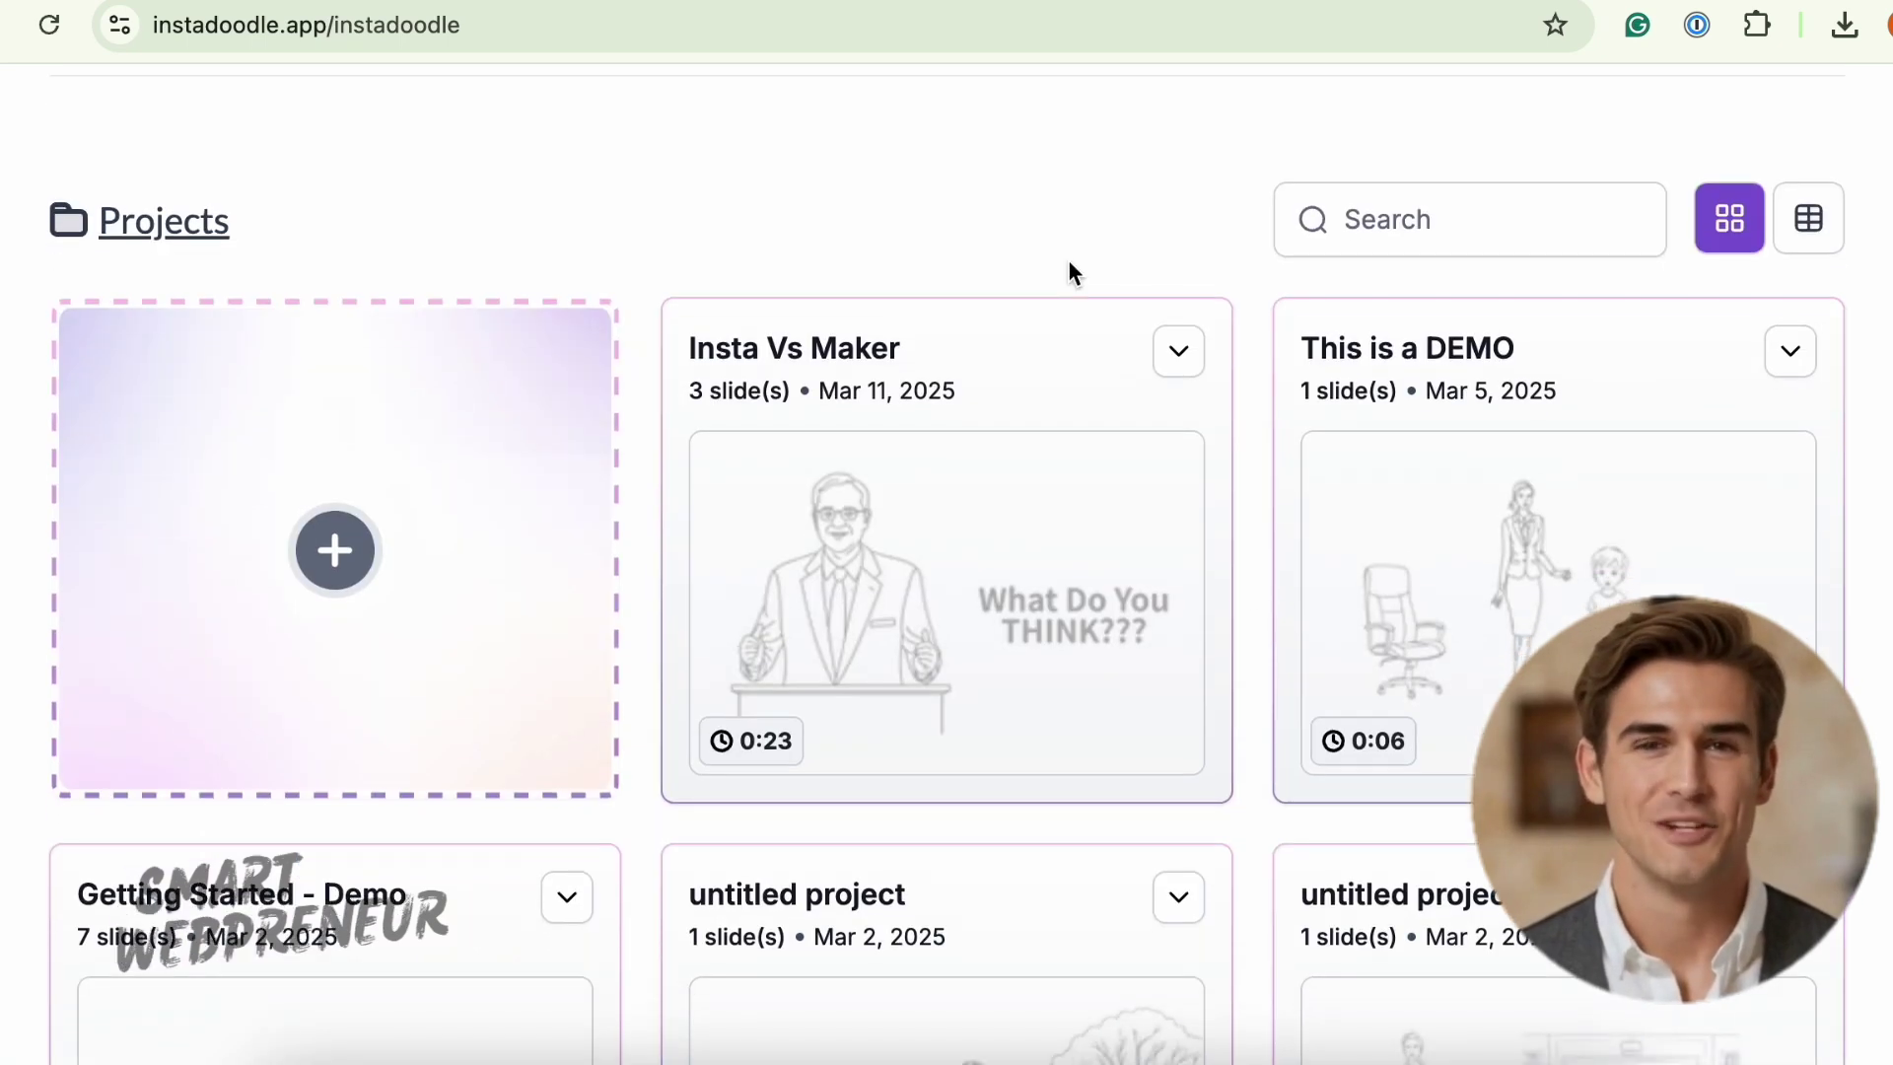
scroll(1070, 267, "down", 1)
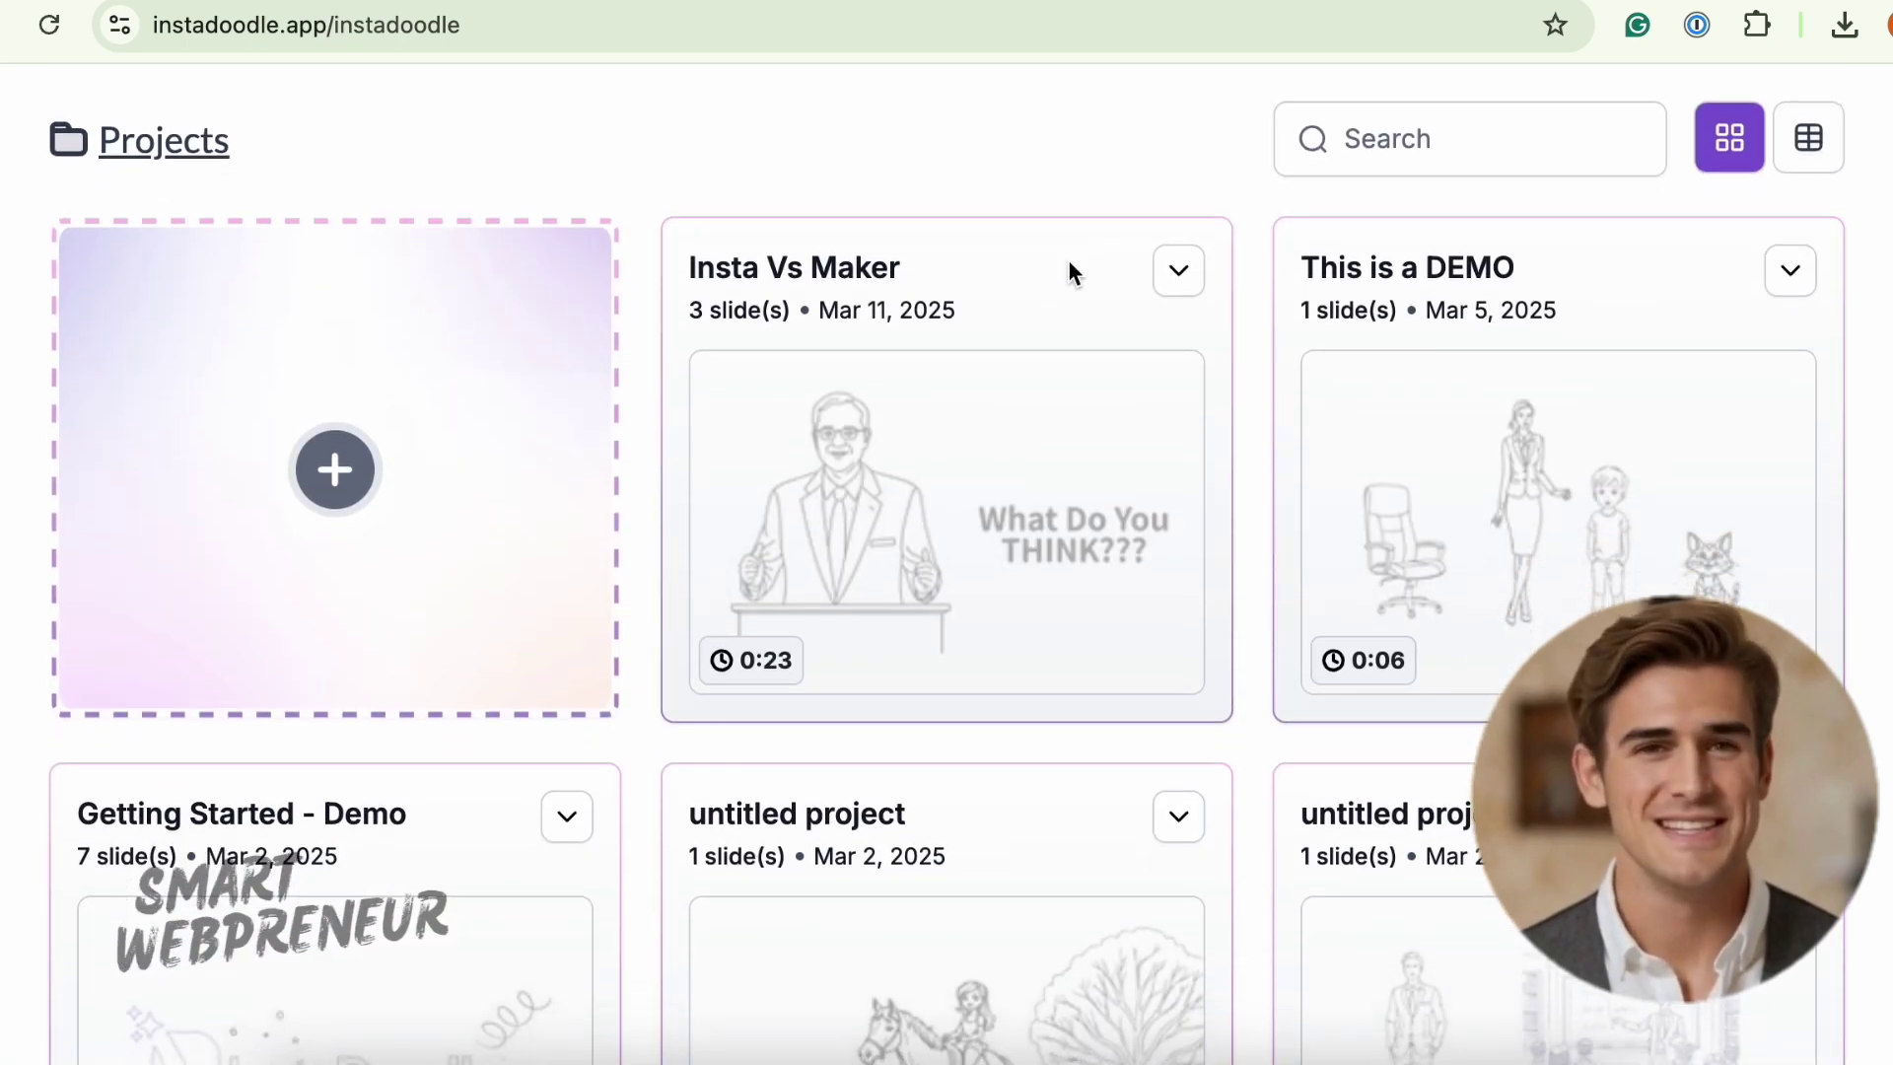
scroll(1068, 258, "up", 1)
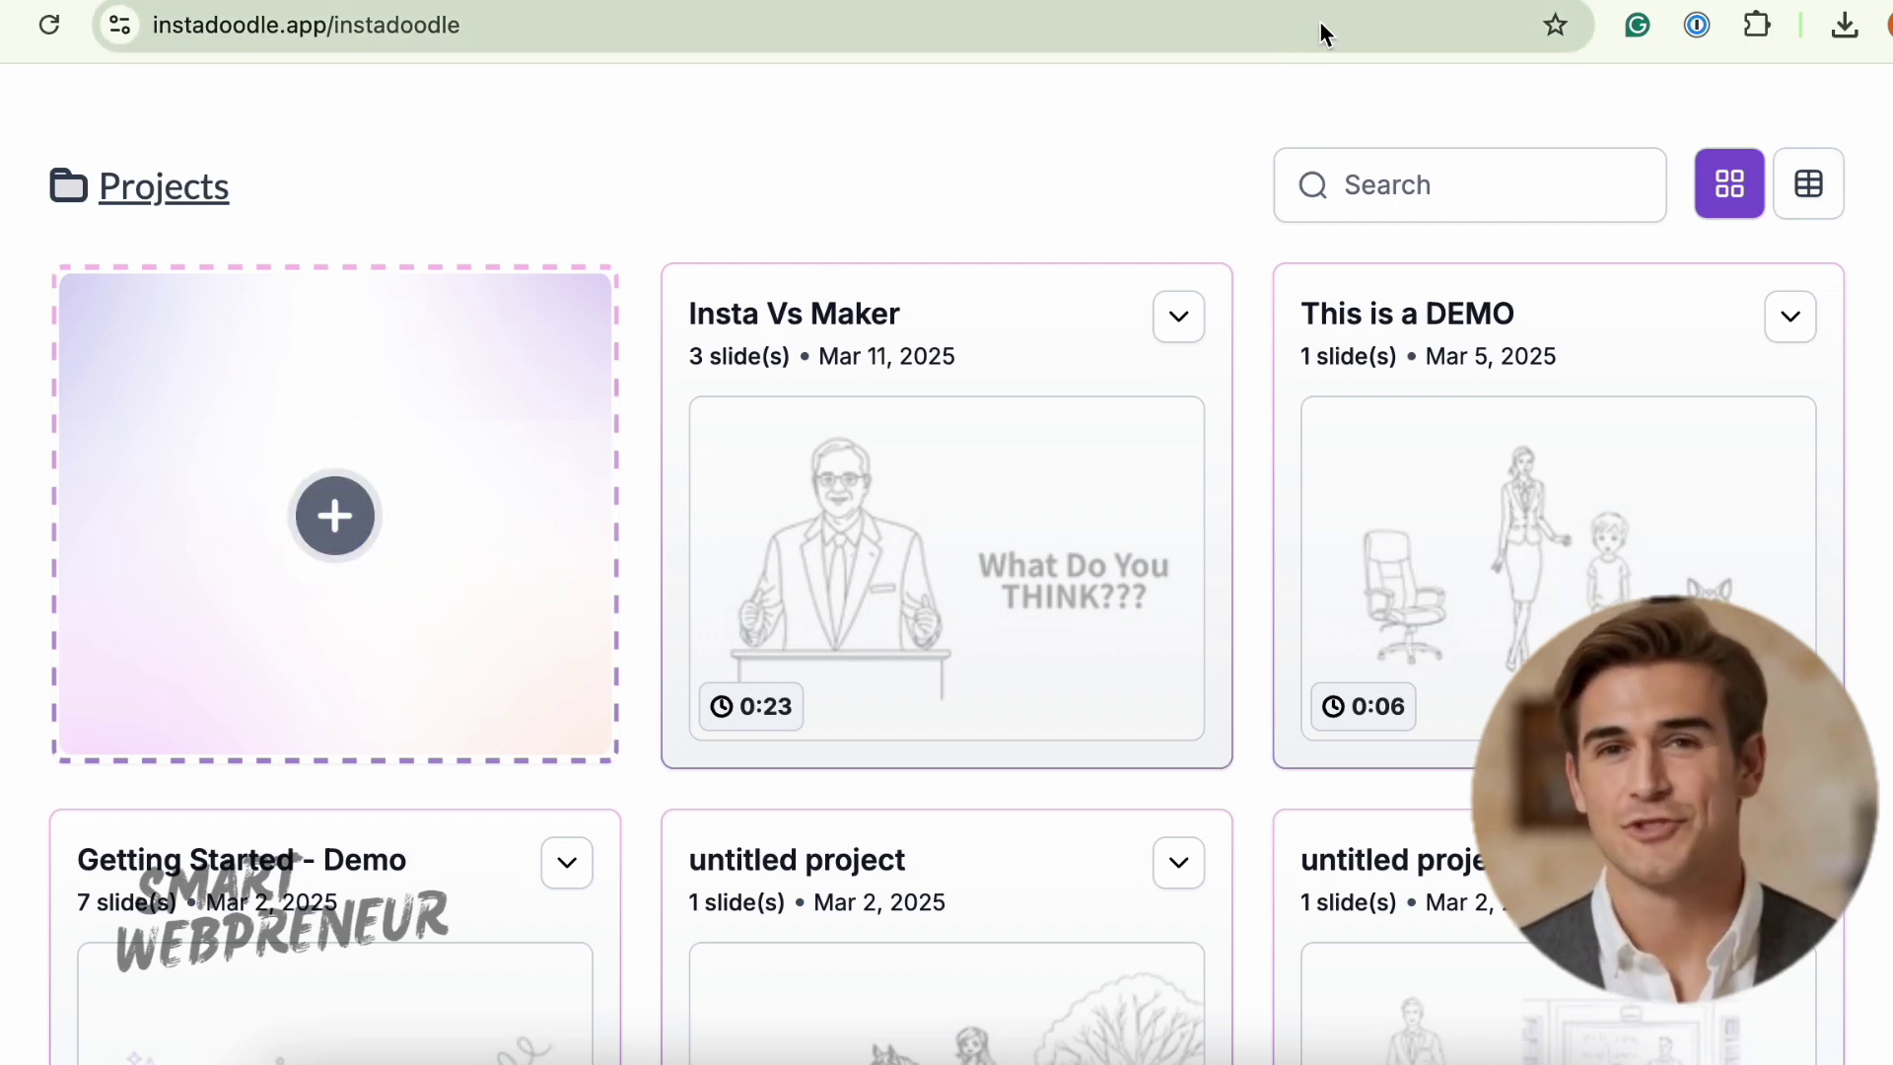
left_click(1413, 181)
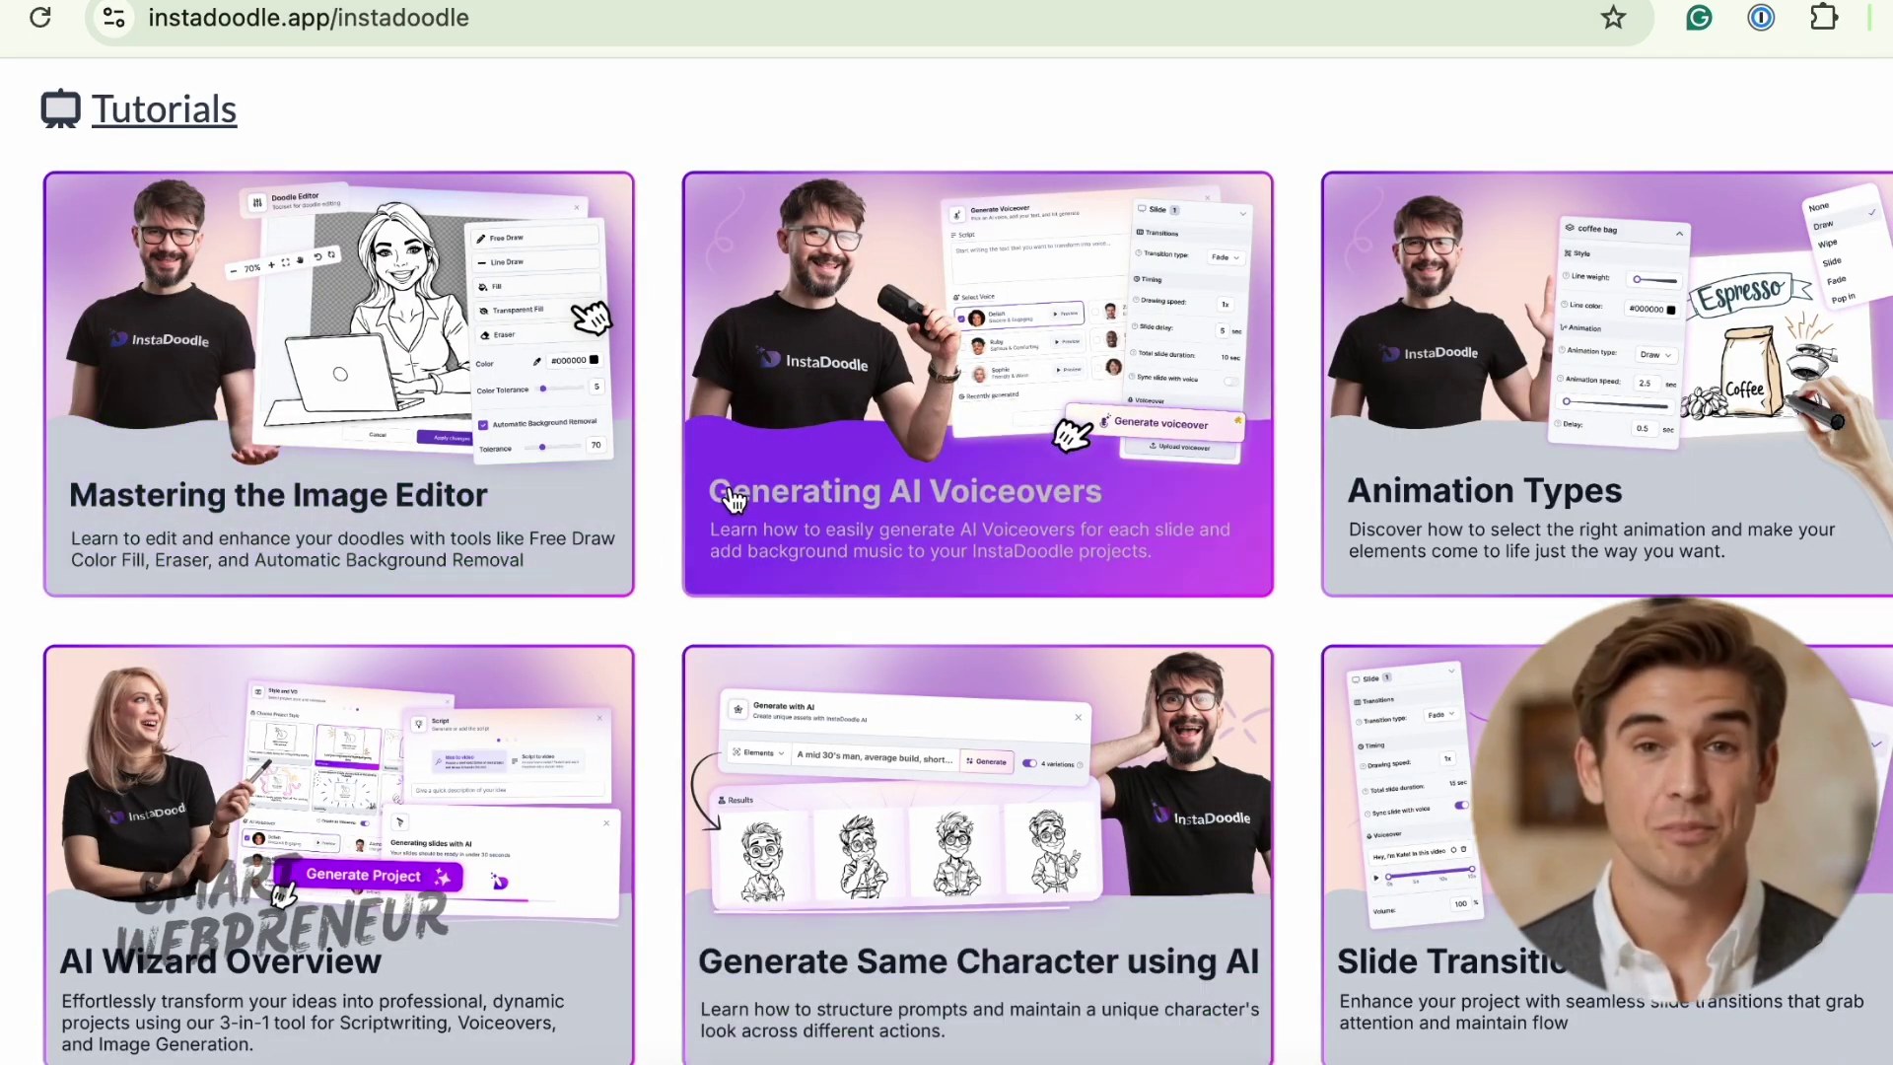
- Scroll through the InstaDoodle Tutorials grid, then go to DoodleMaker's Home page
scroll(891, 604, "down", 5)
scroll(885, 587, "down", 10)
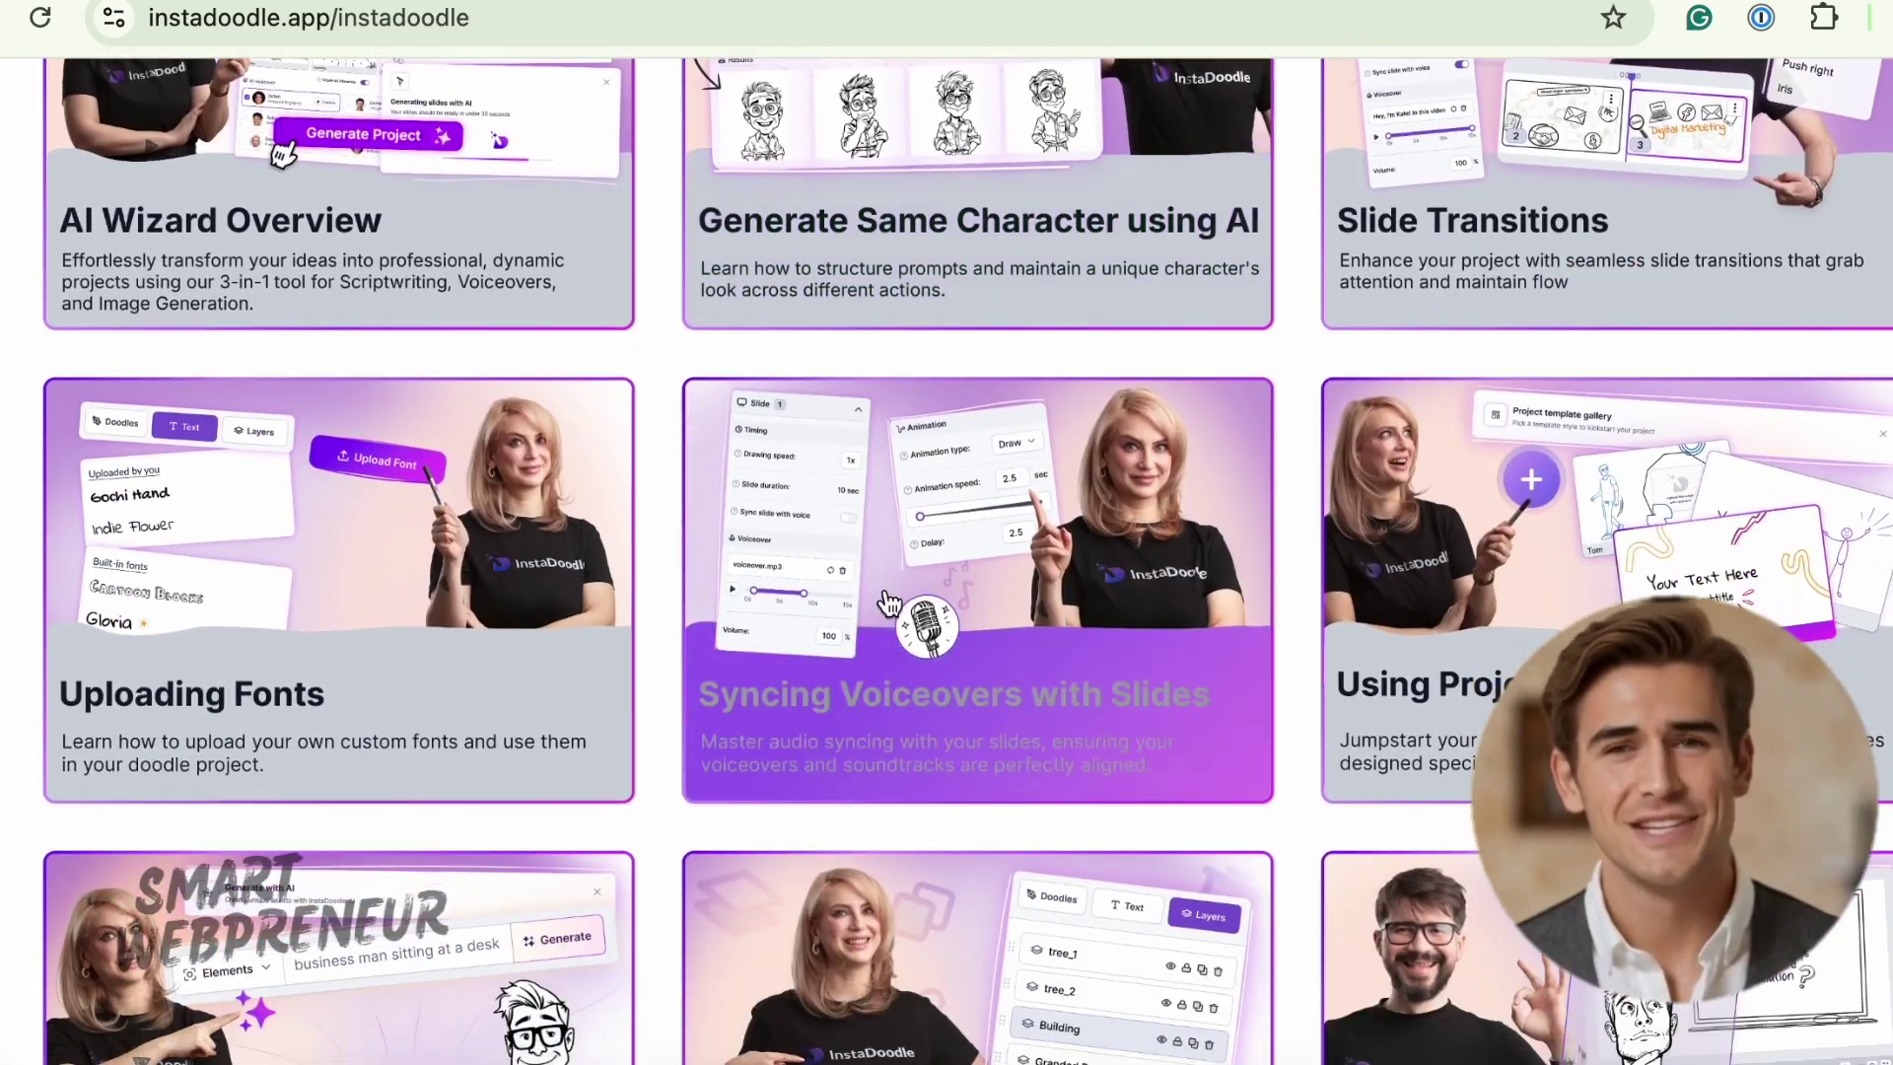
scroll(886, 592, "up", 15)
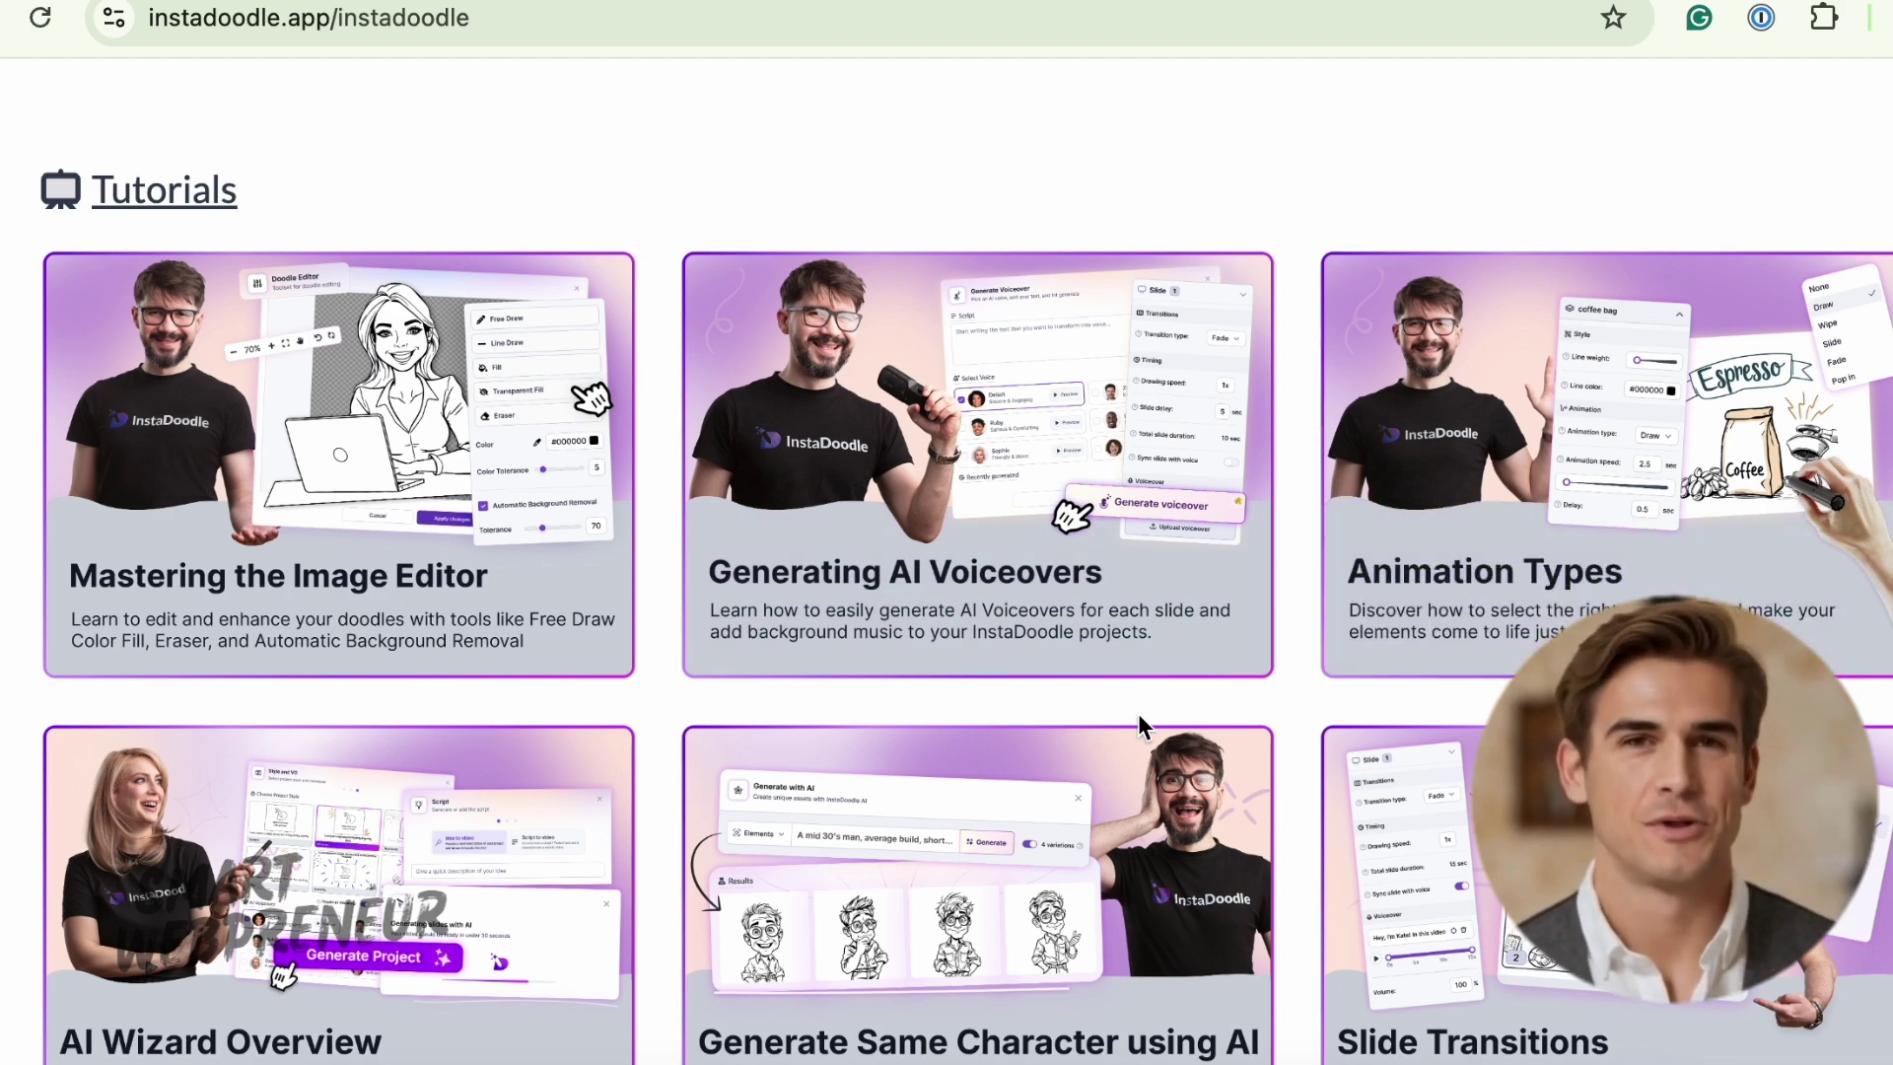
scroll(1138, 713, "down", 5)
left_click(1323, 955)
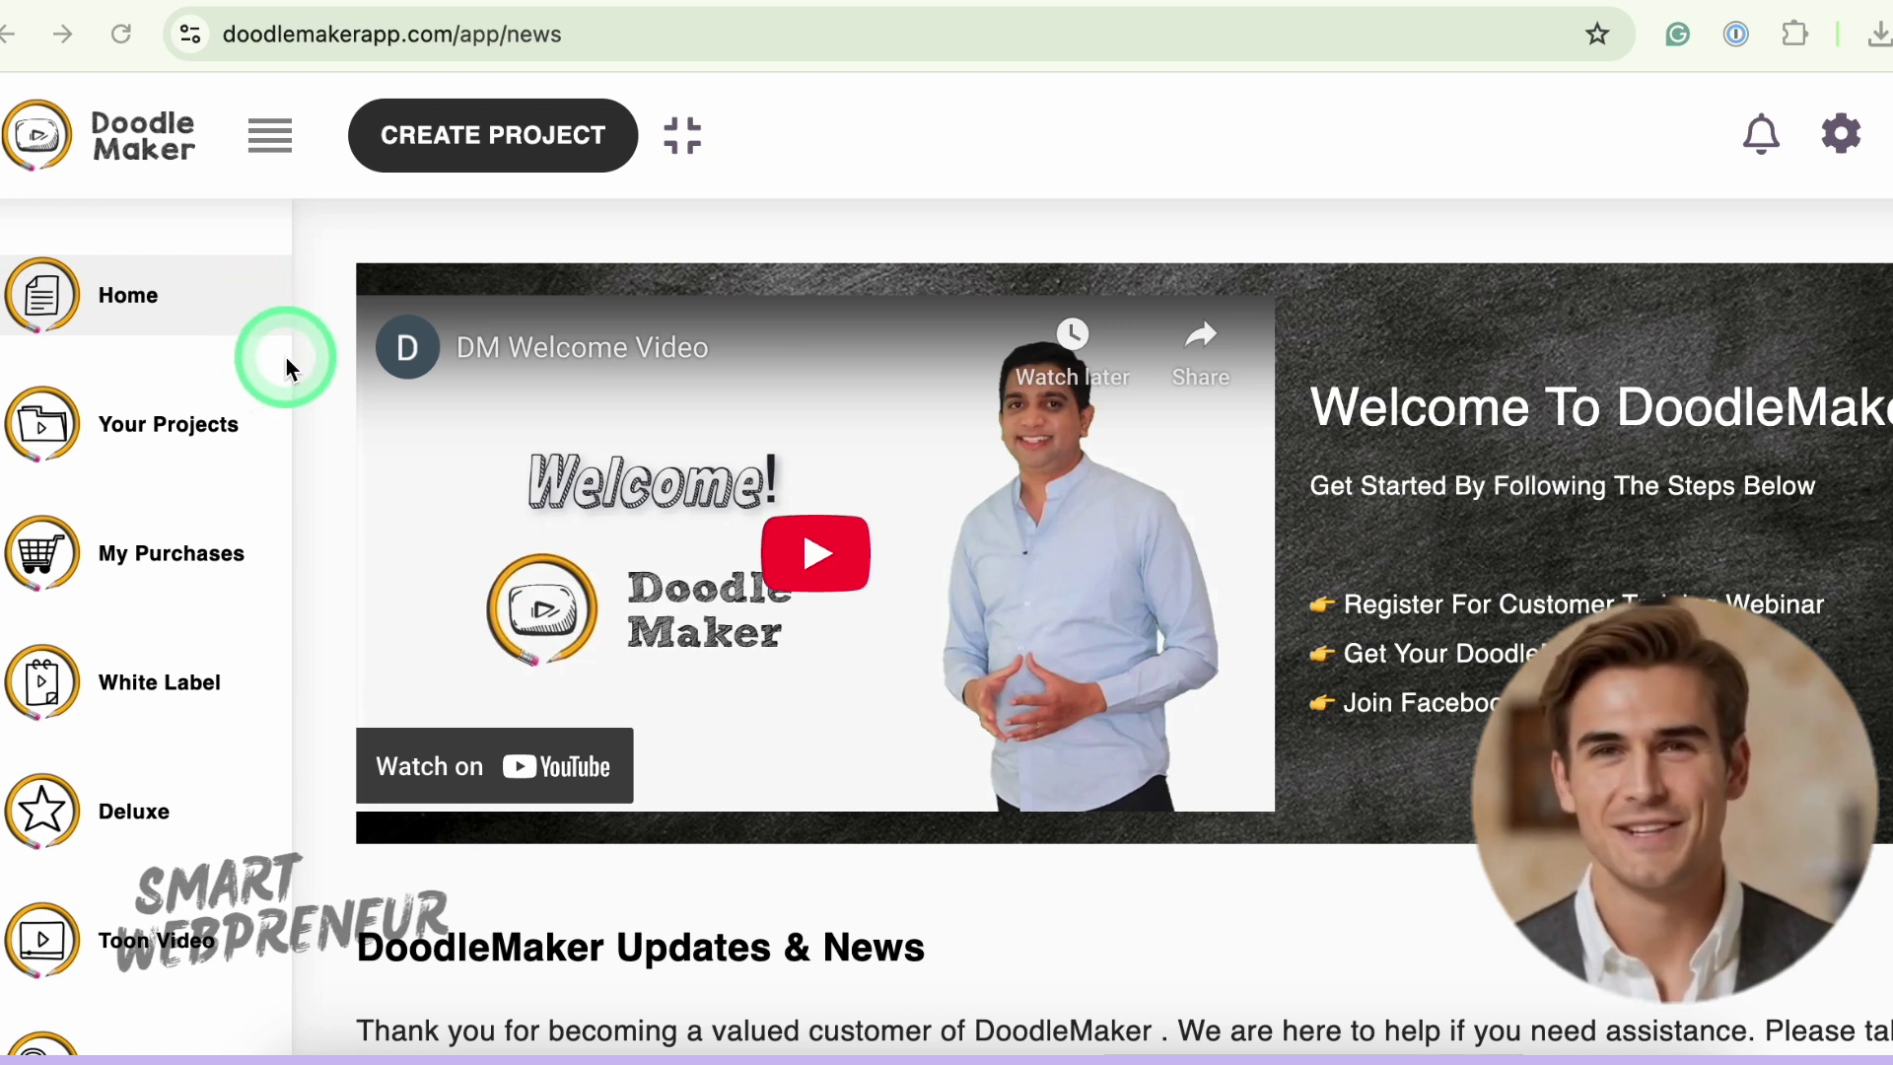
scroll(284, 353, "down", 6)
scroll(164, 795, "down", 1)
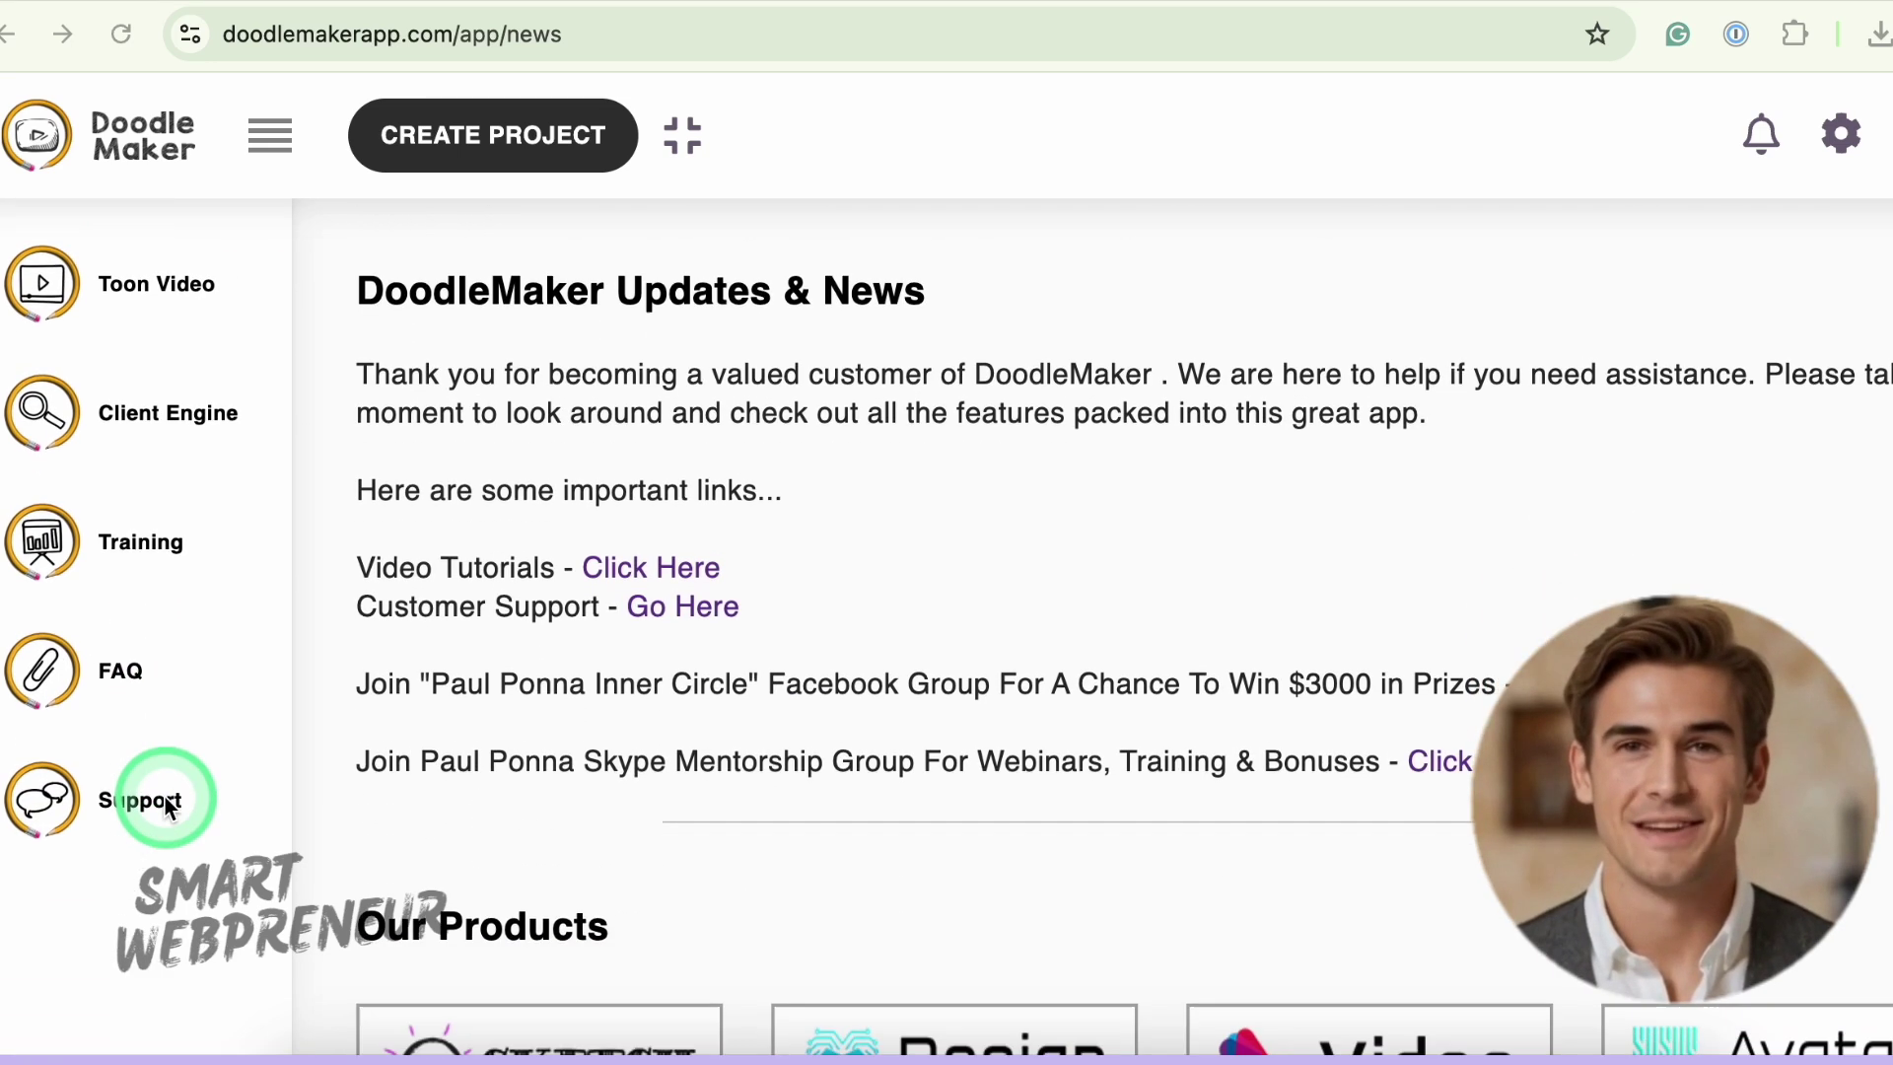
scroll(163, 795, "up", 1)
scroll(164, 794, "up", 3)
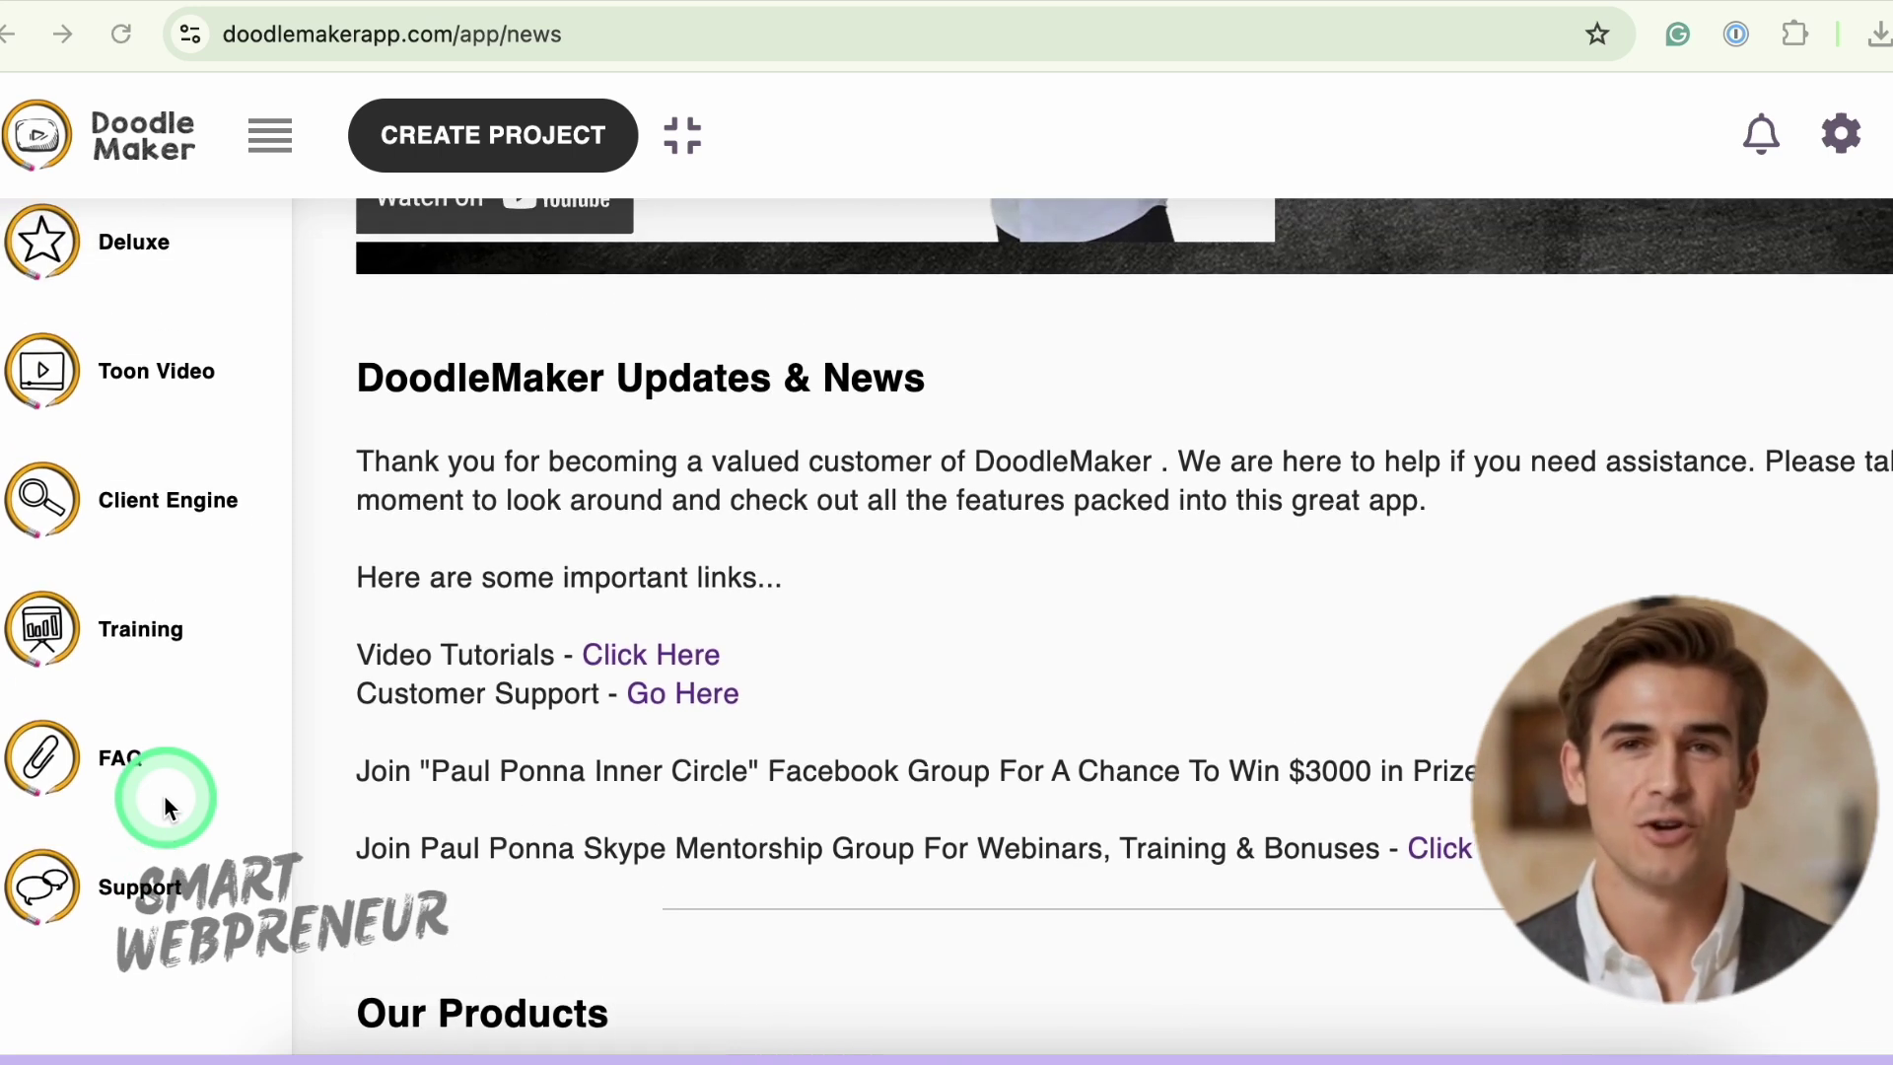
scroll(163, 795, "up", 4)
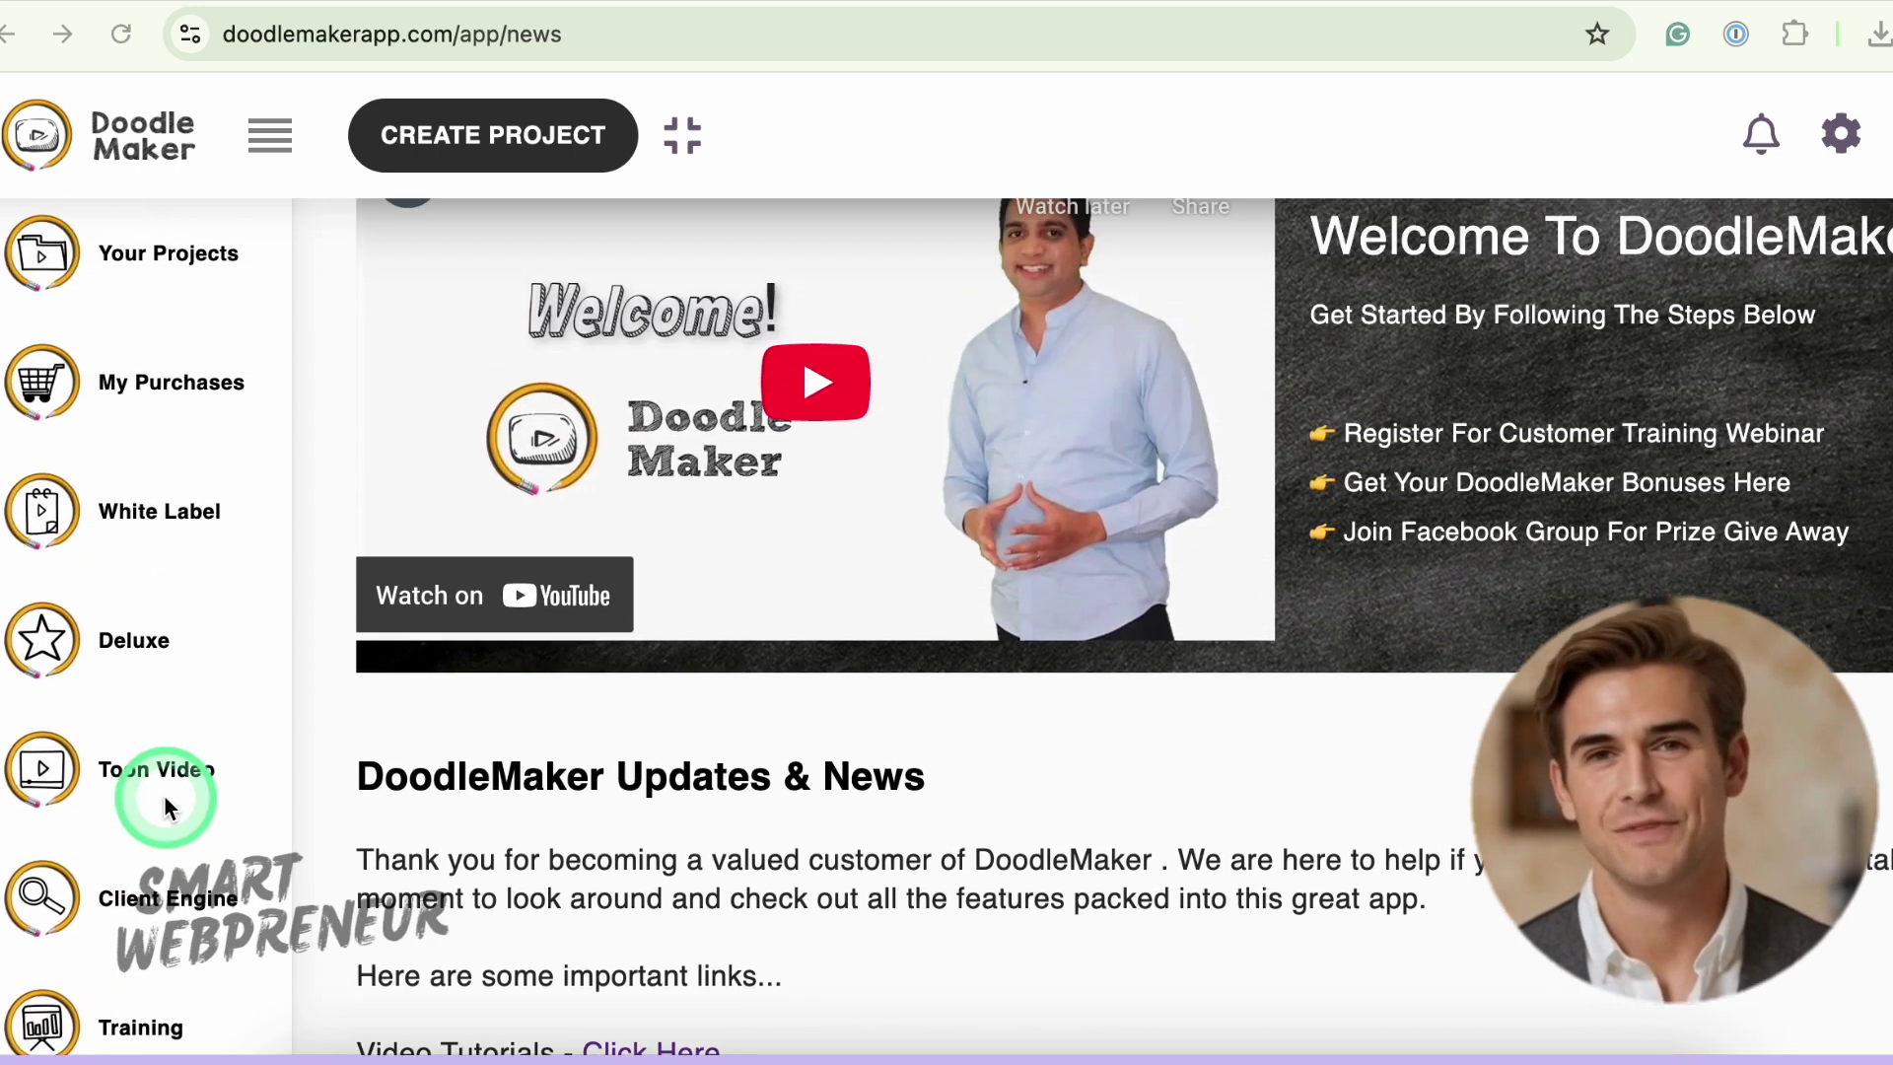
scroll(733, 878, "down", 15)
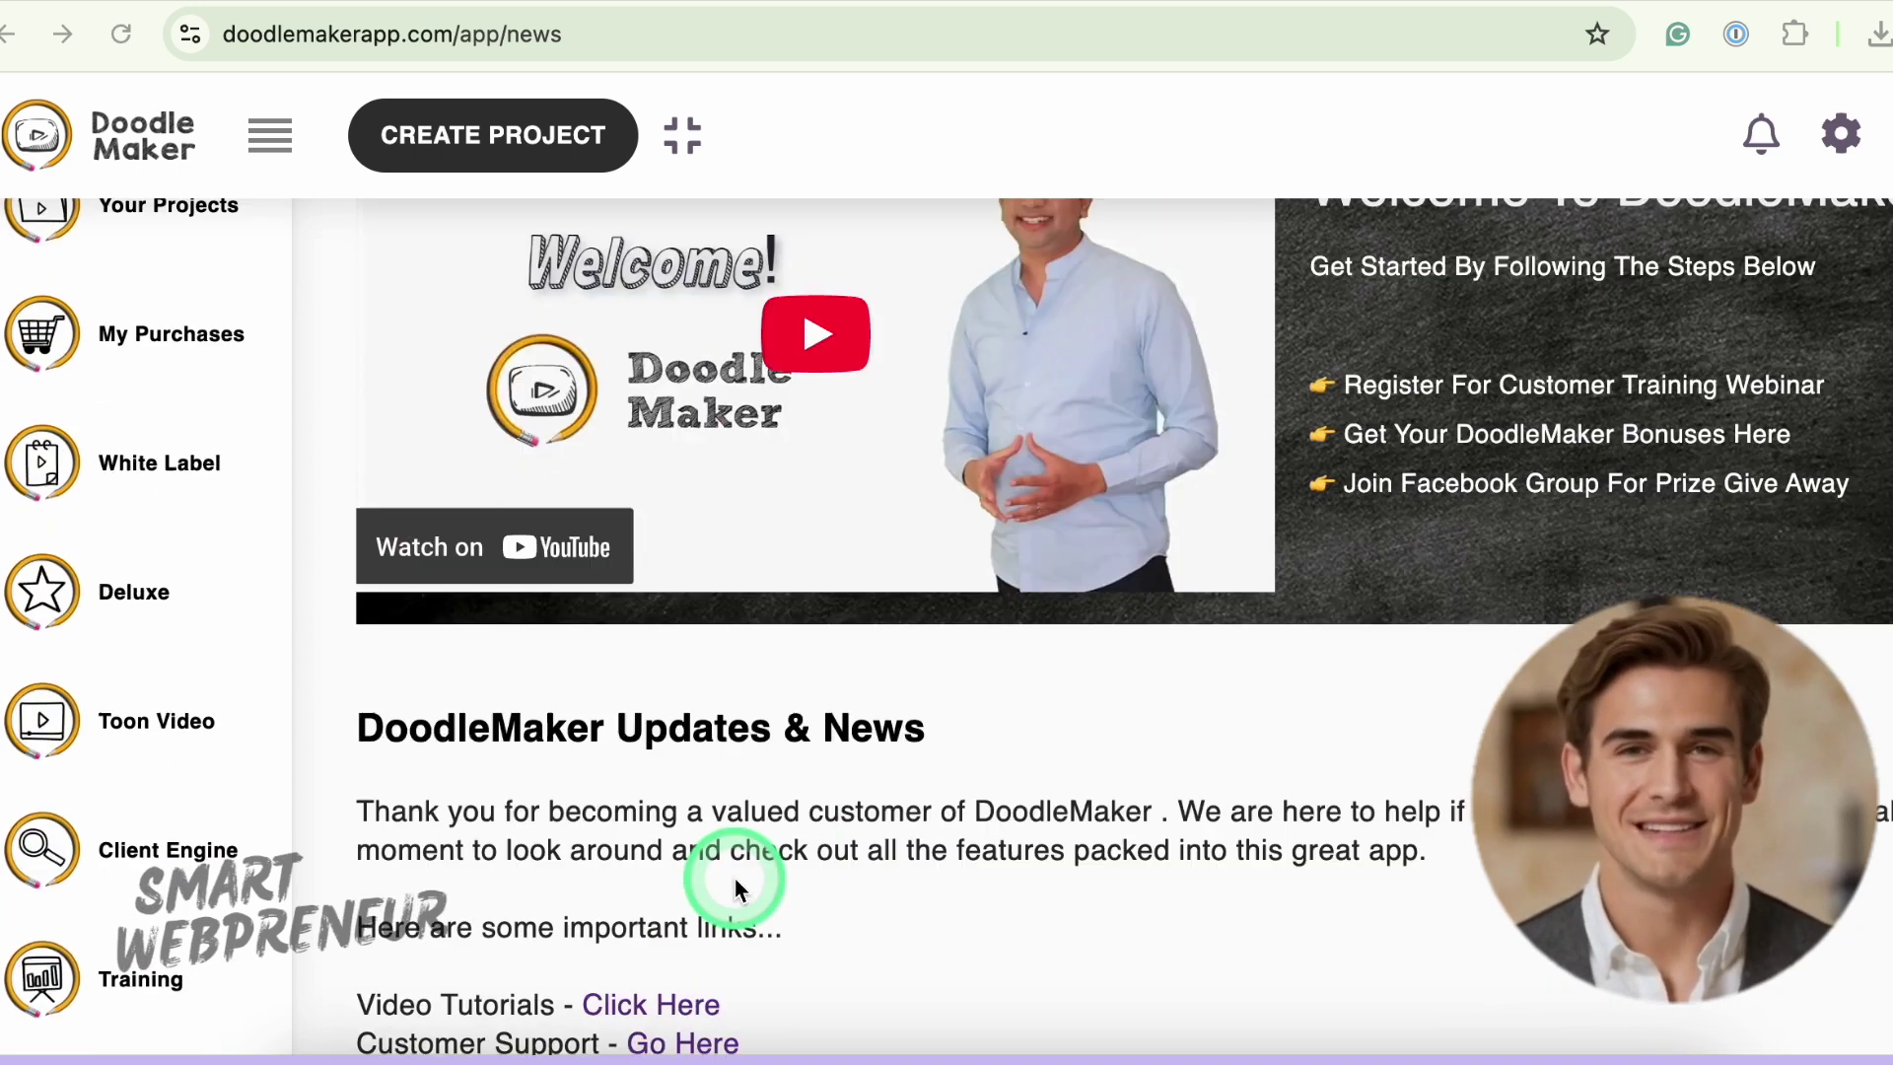
scroll(733, 878, "up", 2)
scroll(734, 876, "up", 5)
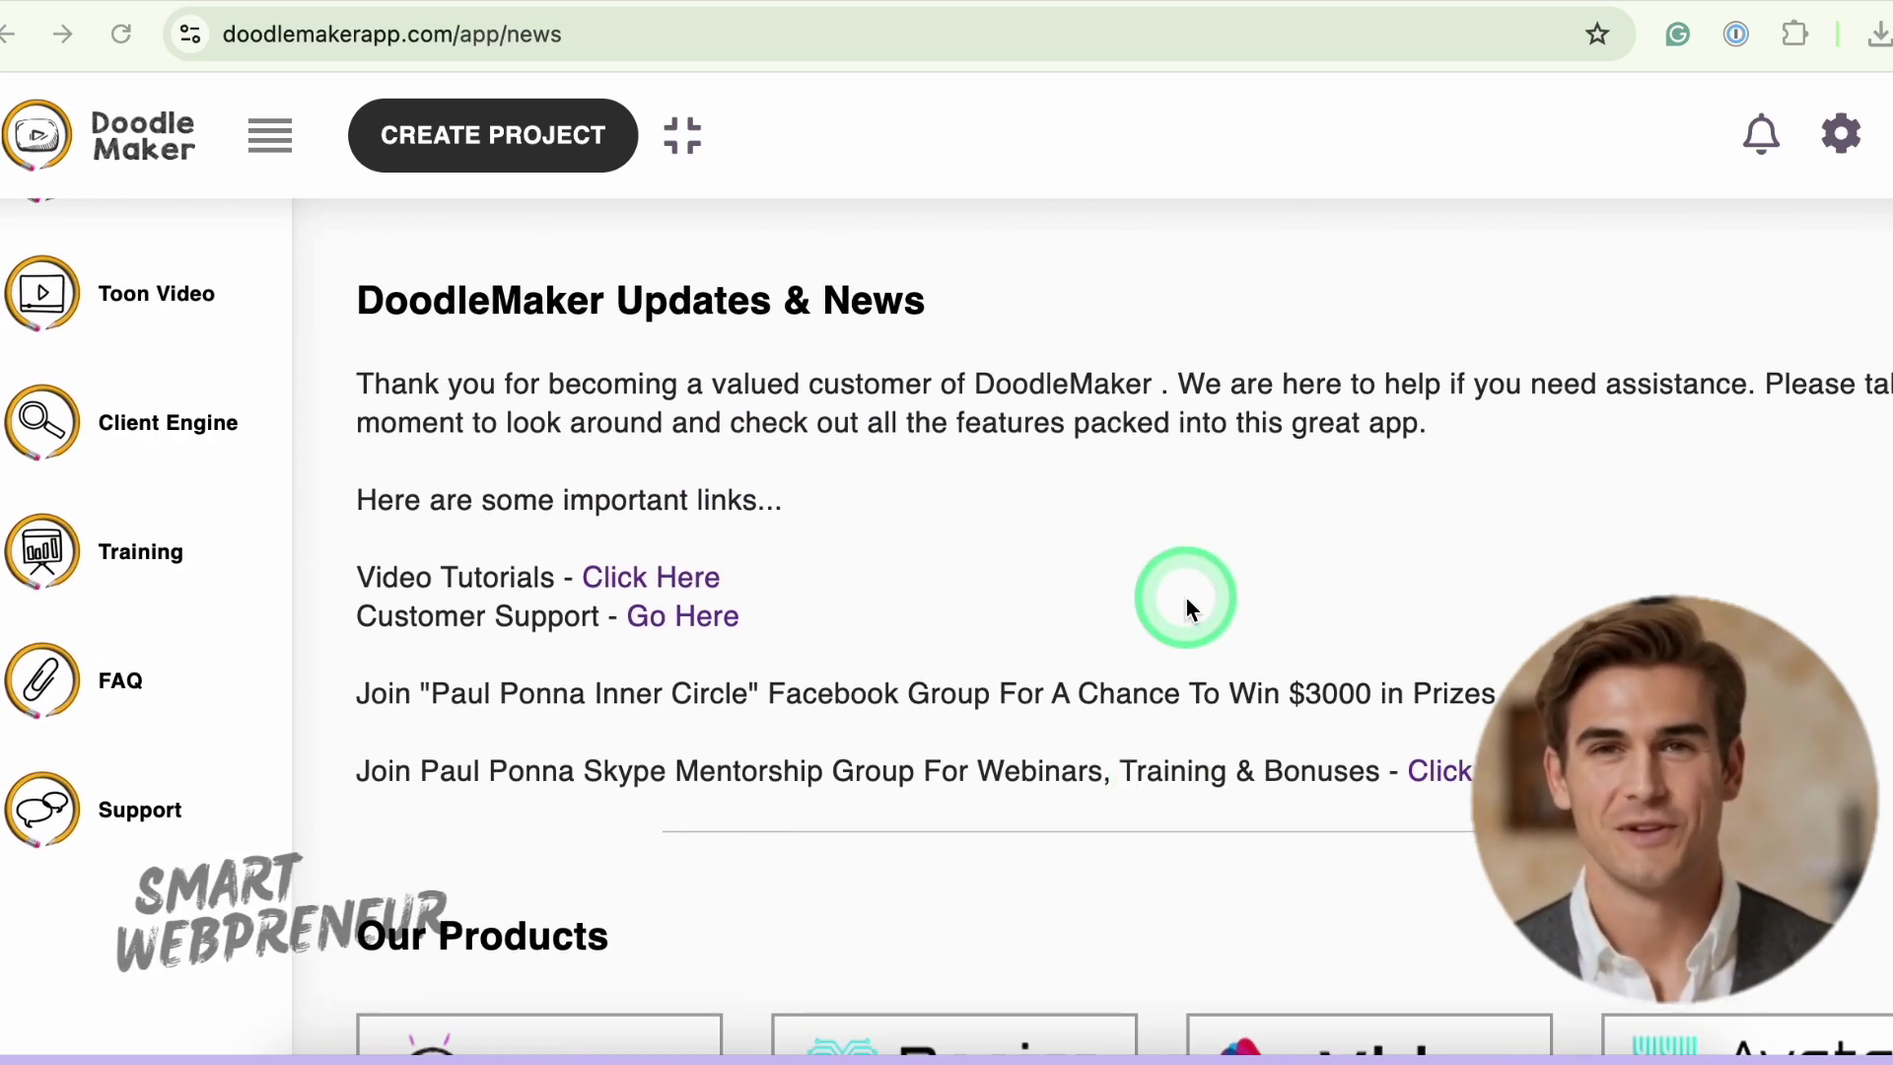
scroll(1185, 596, "up", 3)
scroll(1185, 594, "up", 1)
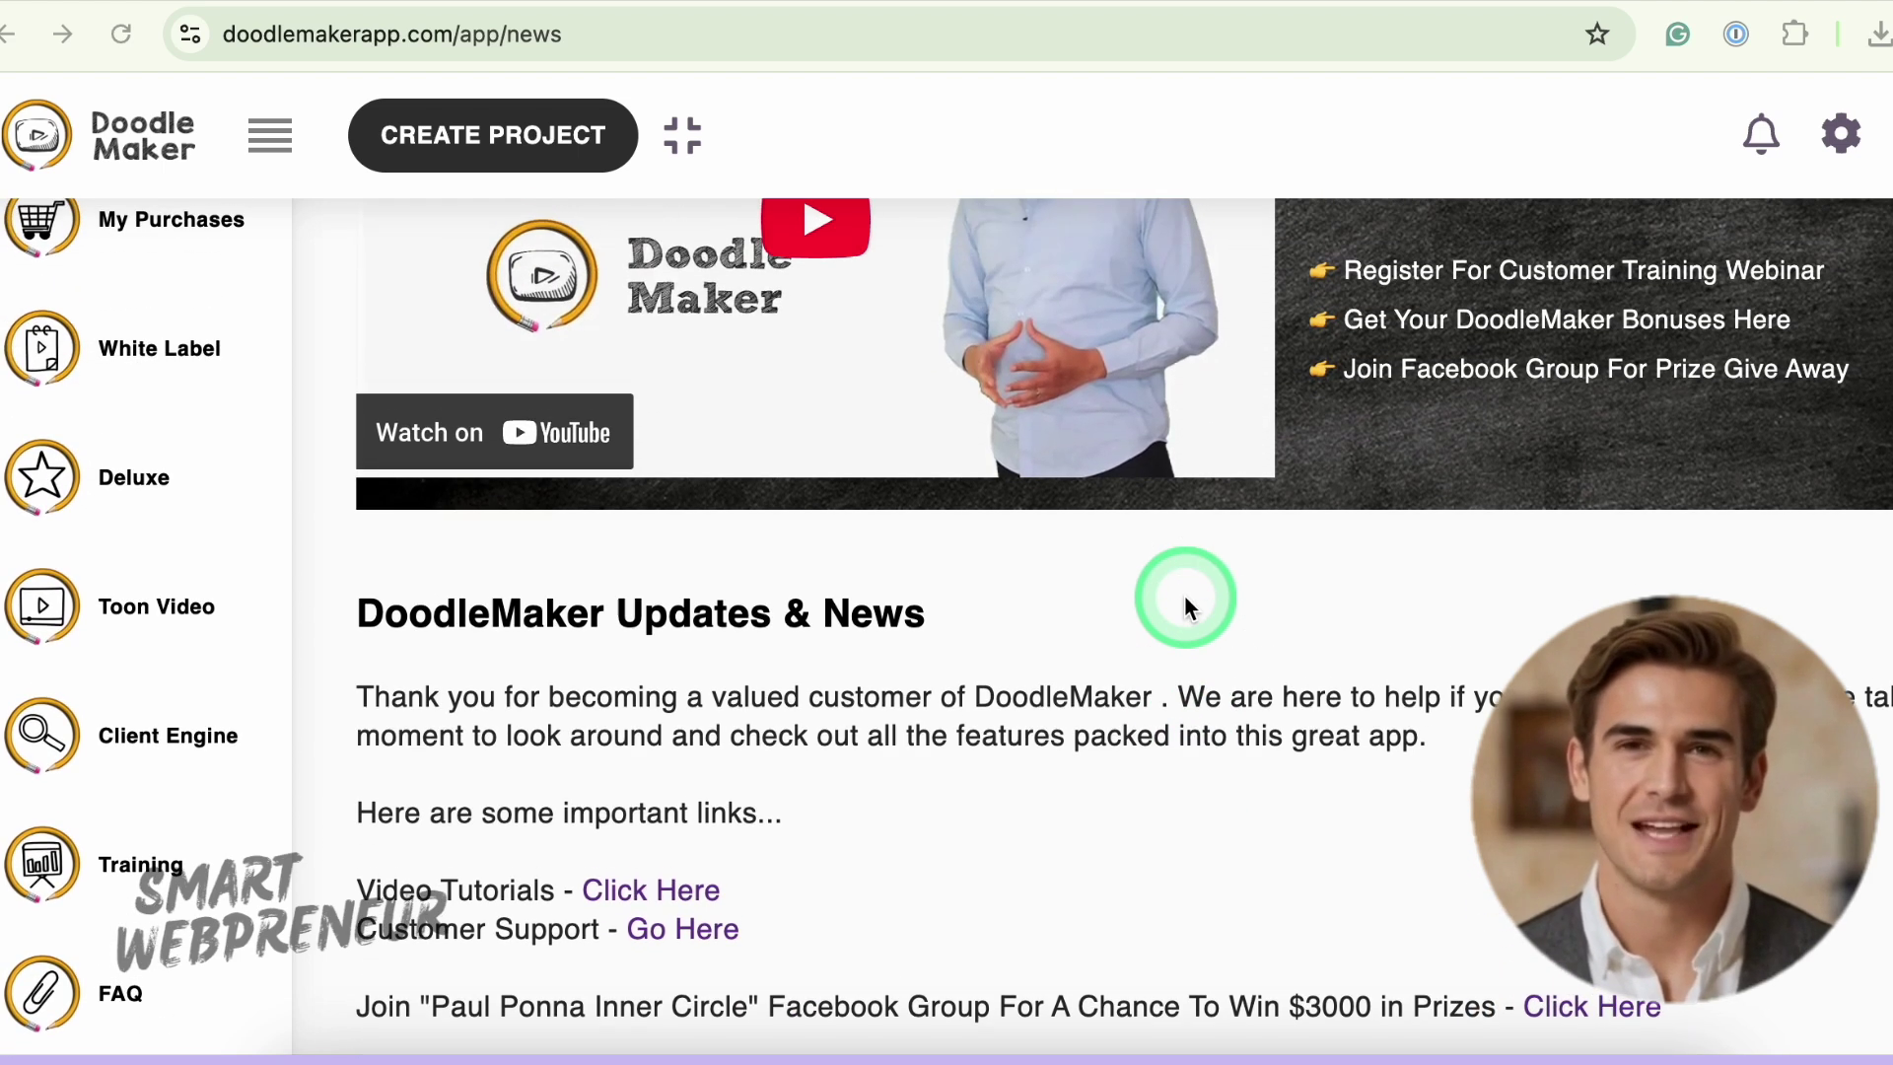
scroll(990, 663, "up", 3)
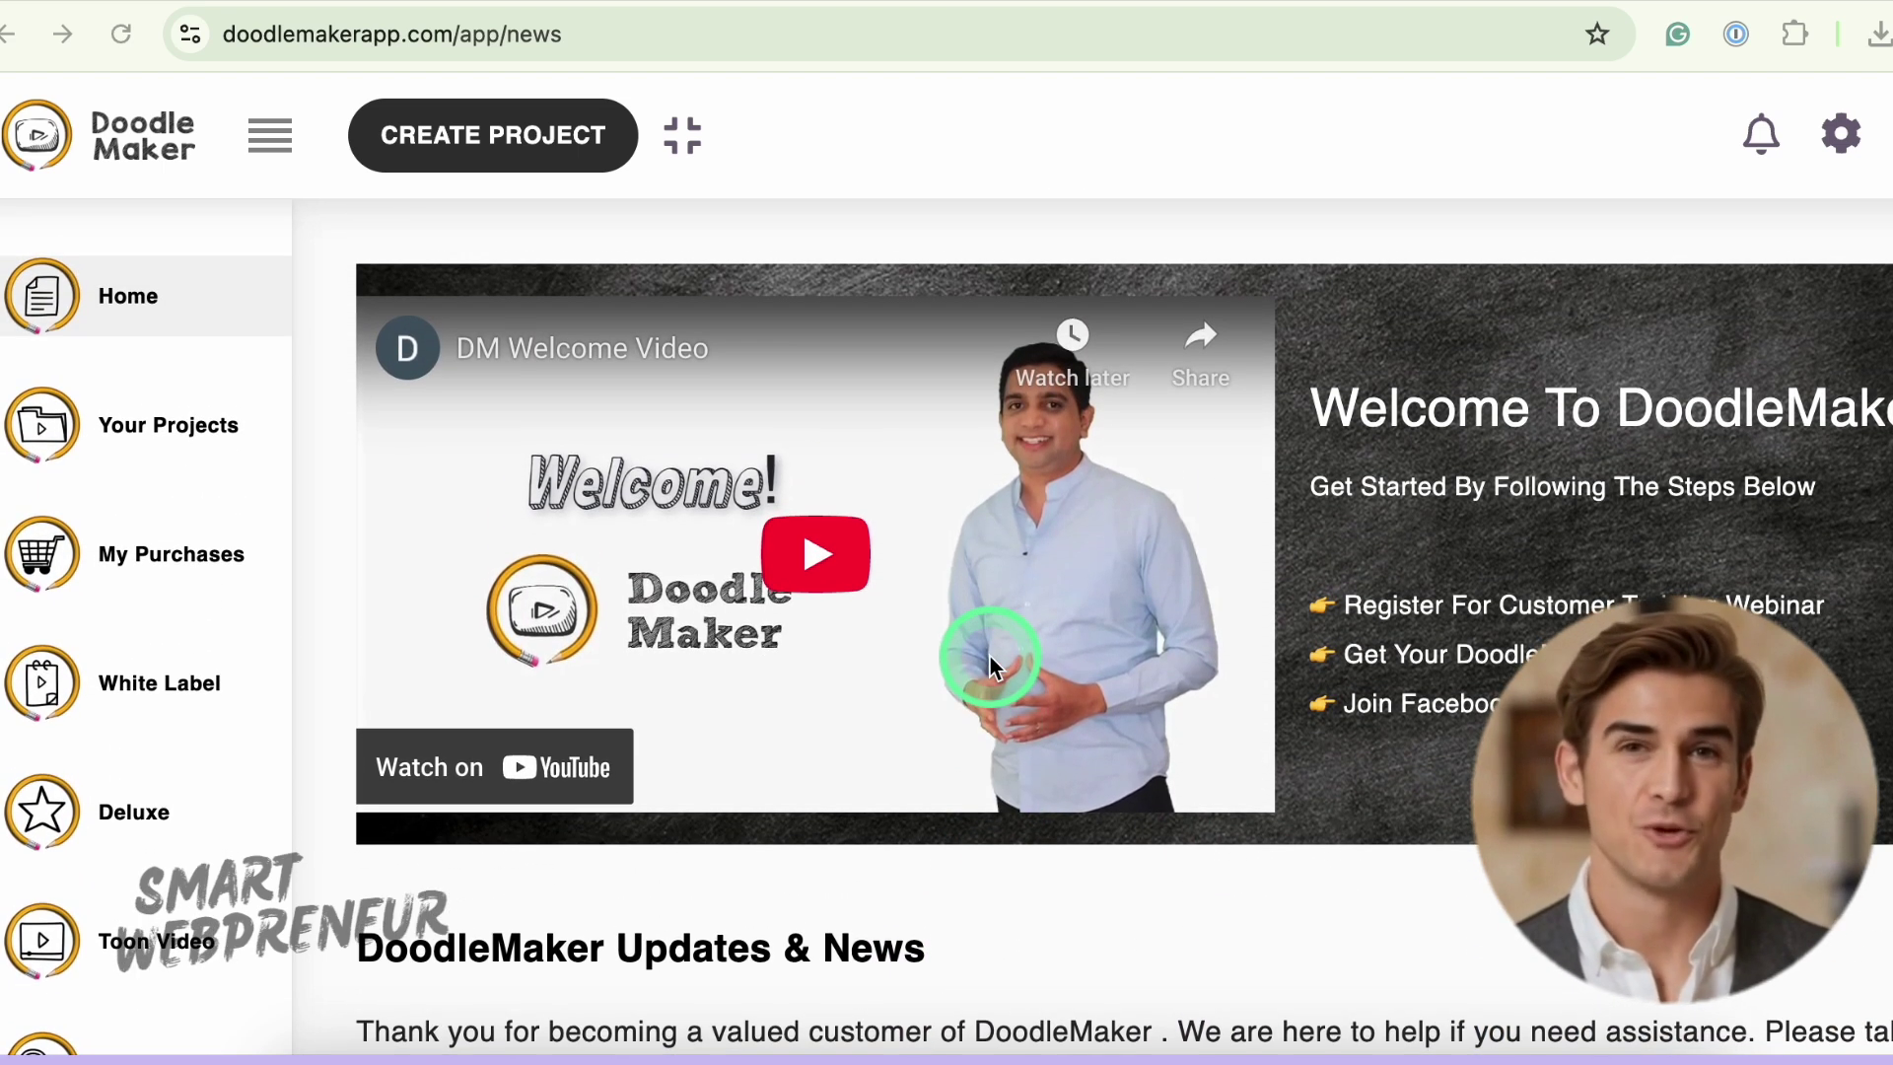
- Open CREATE PROJECT and scroll to the template, scratch and AI translation cards
left_click(516, 139)
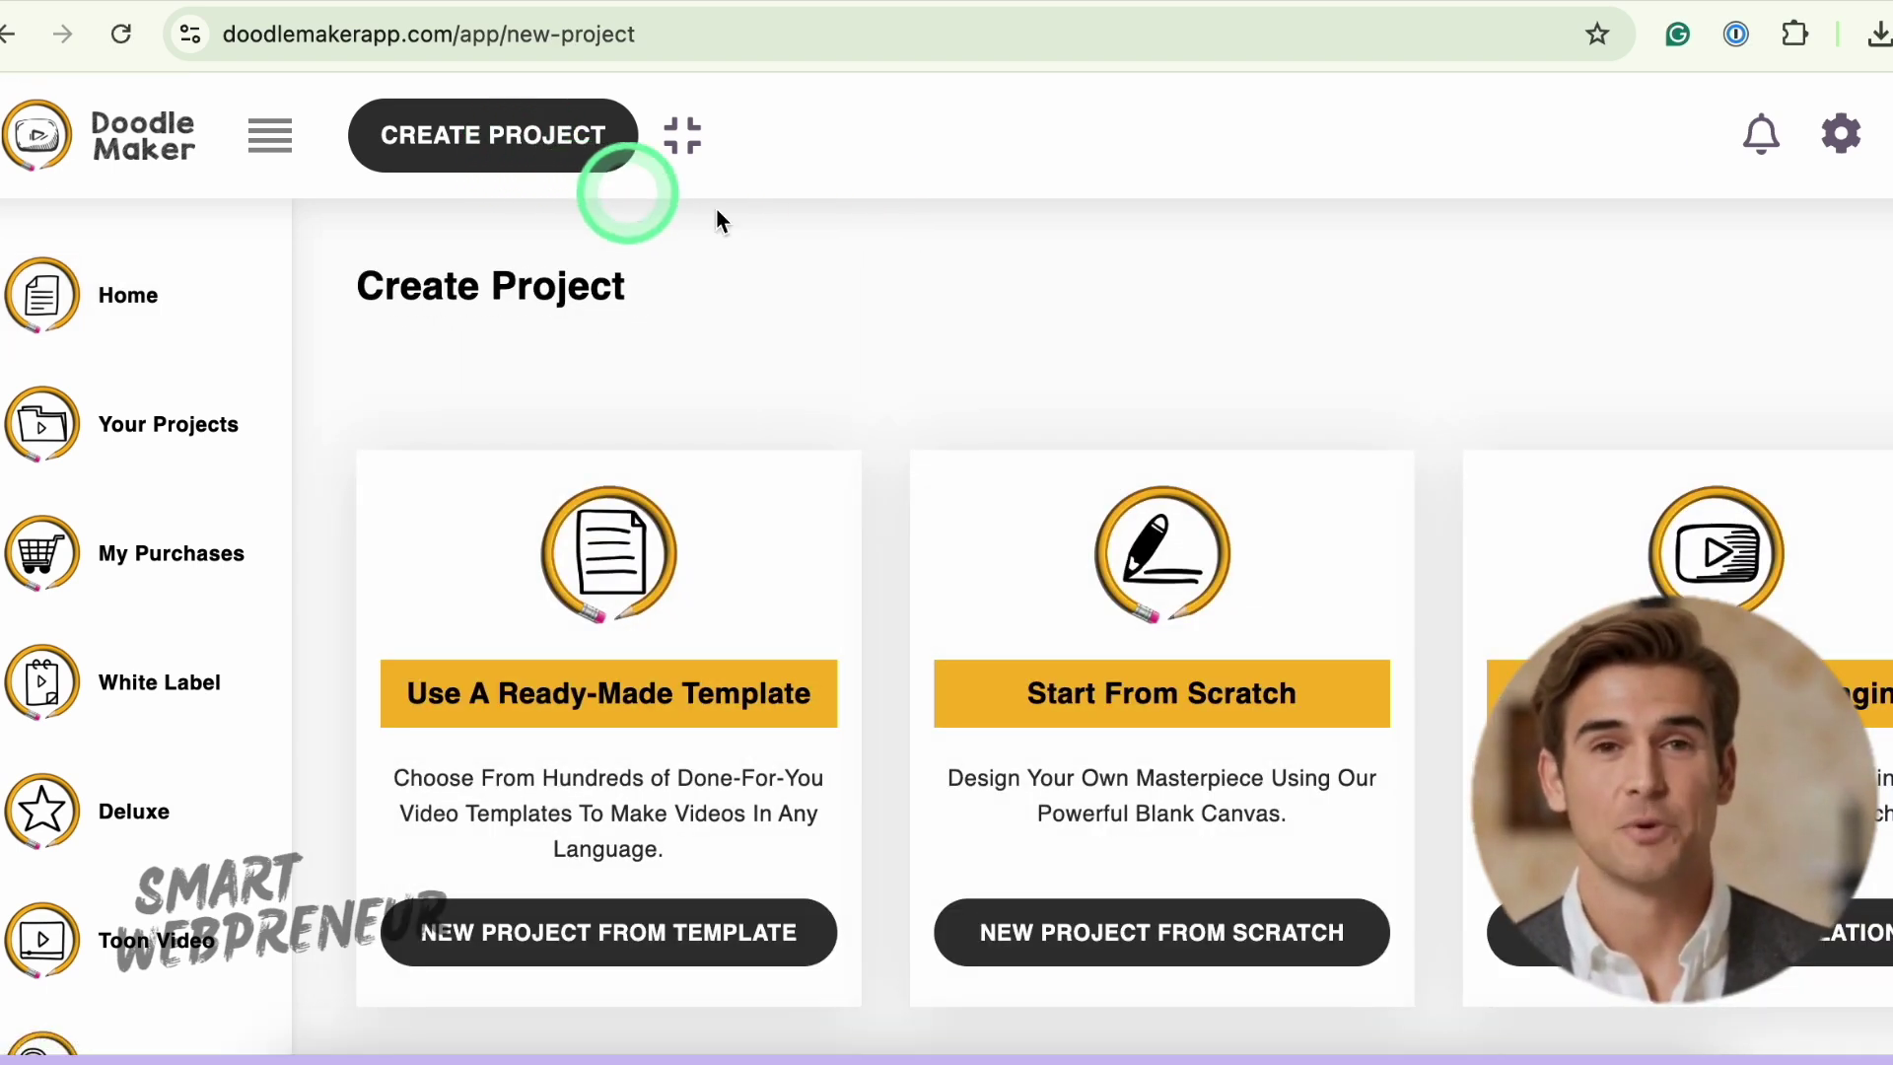
scroll(1386, 329, "down", 2)
scroll(1388, 340, "down", 1)
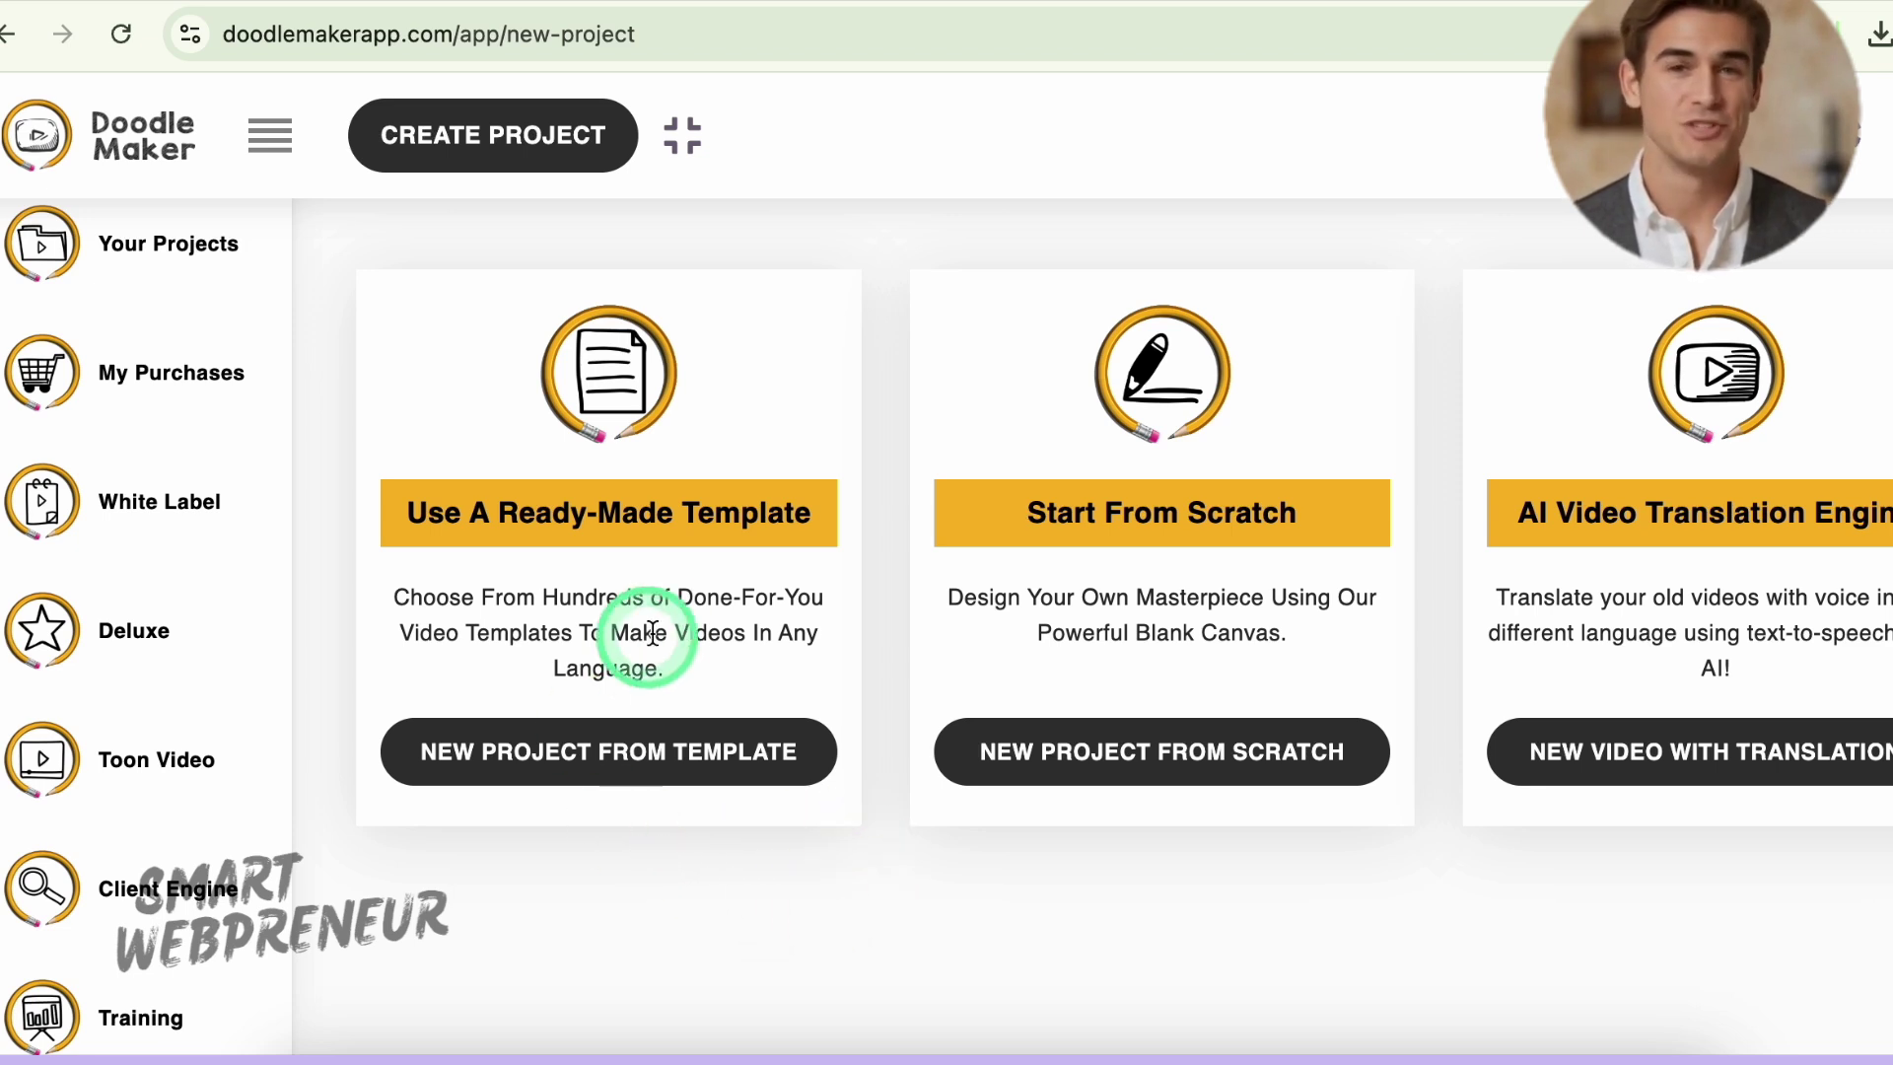
- Choose New Project From Template and scroll through the Whiteboard template grid
left_click(614, 754)
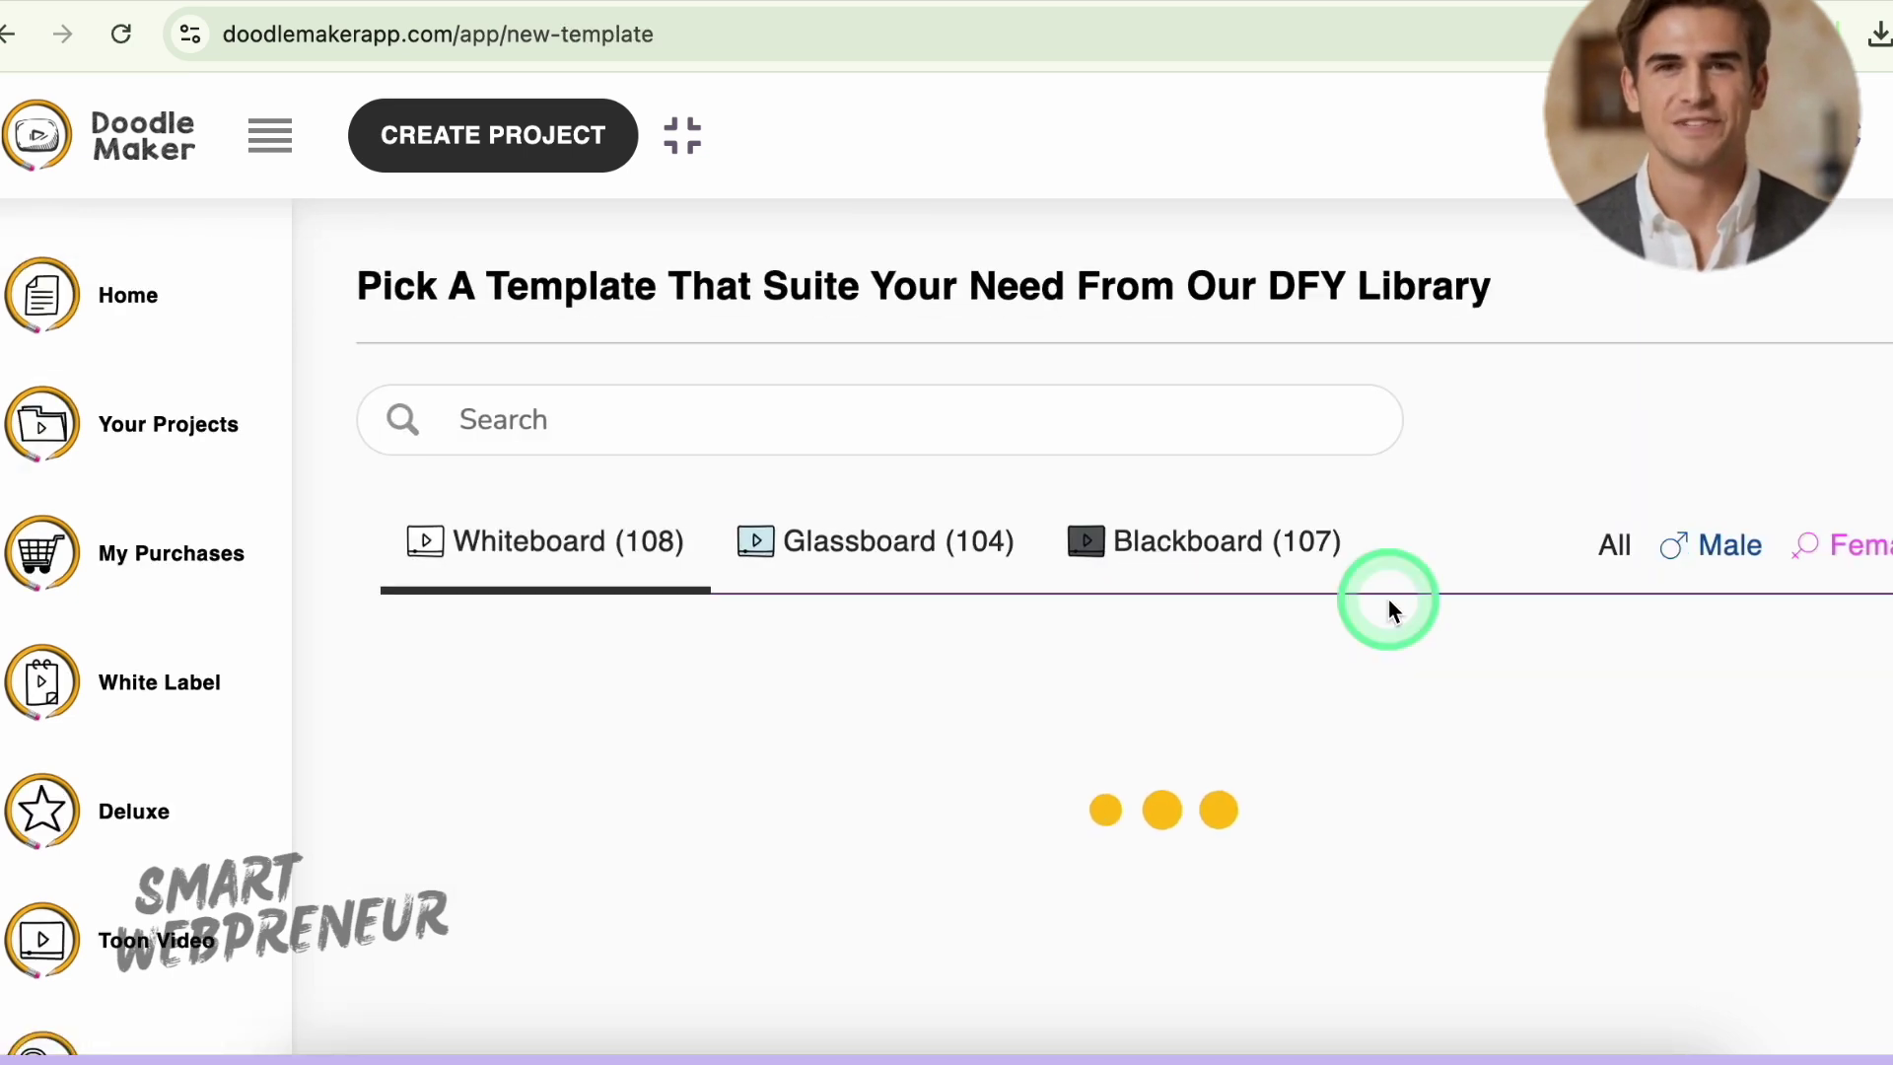
scroll(1388, 595, "down", 3)
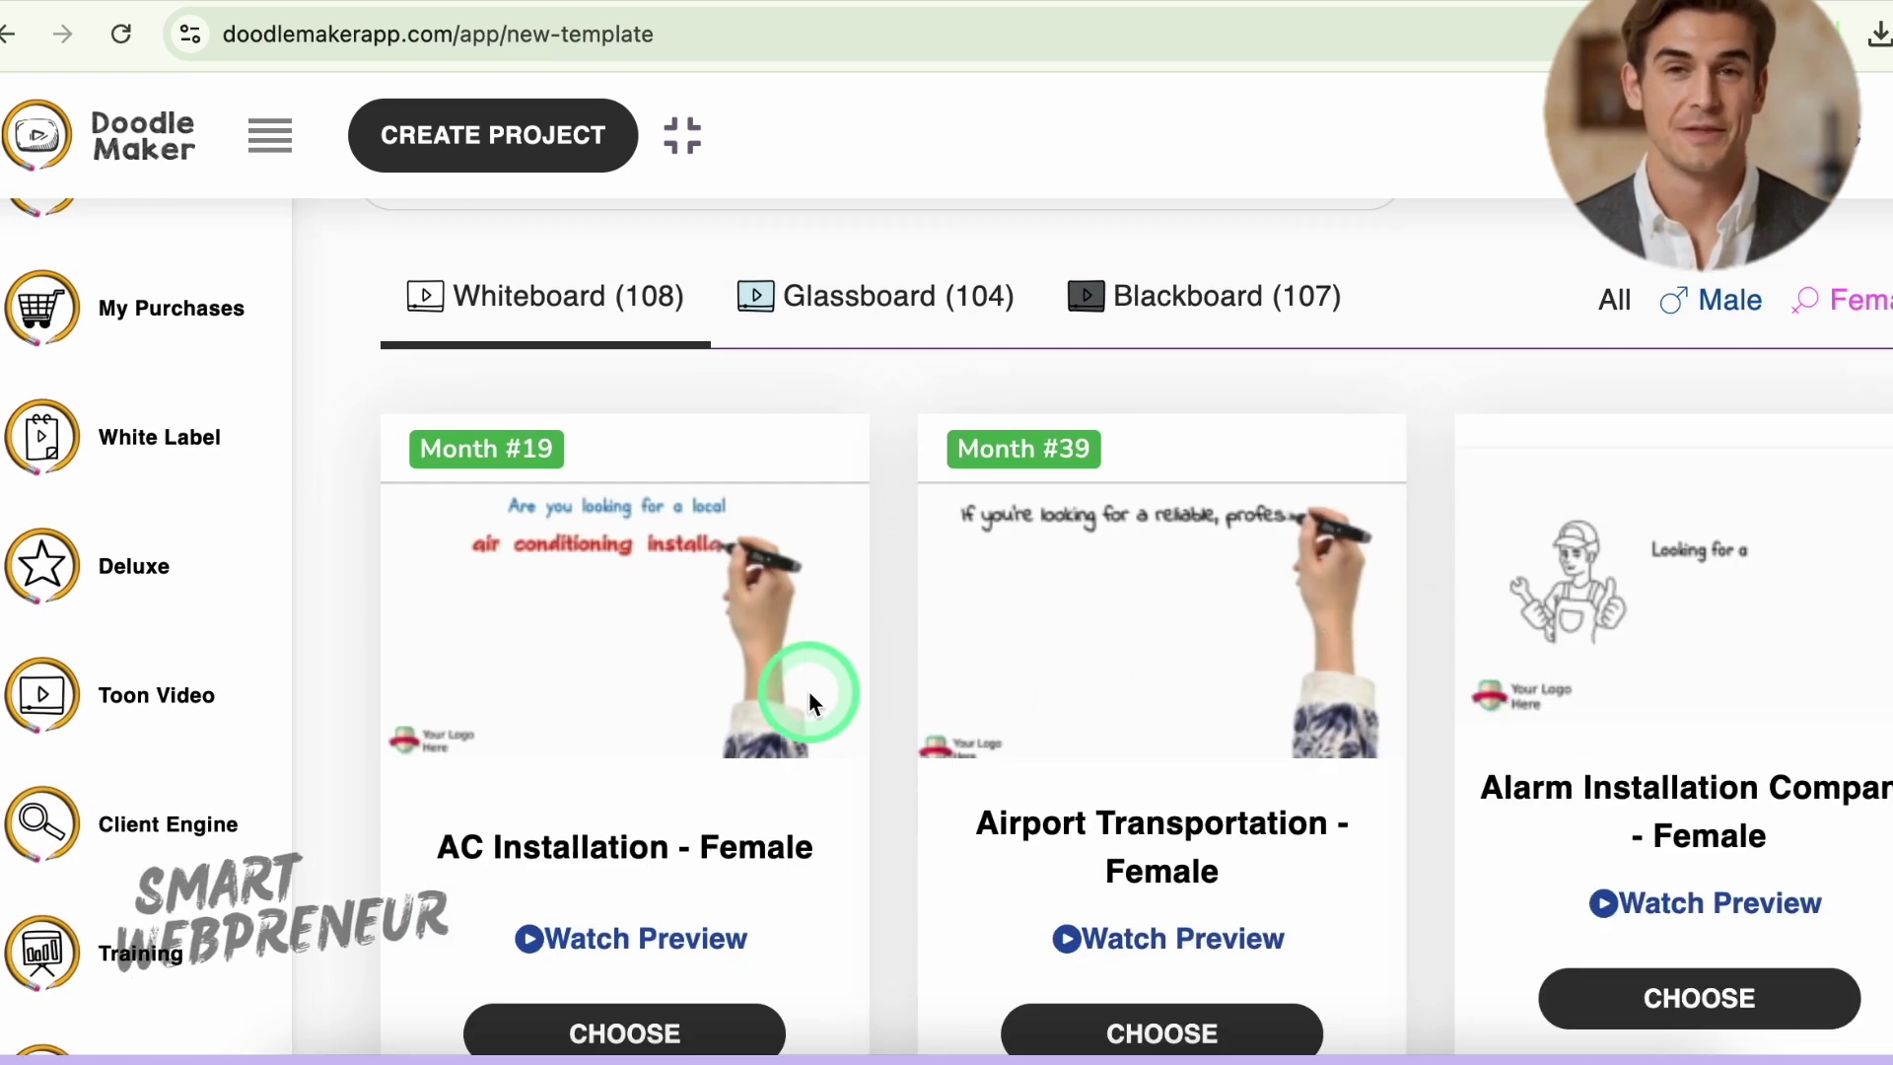
scroll(808, 695, "down", 3)
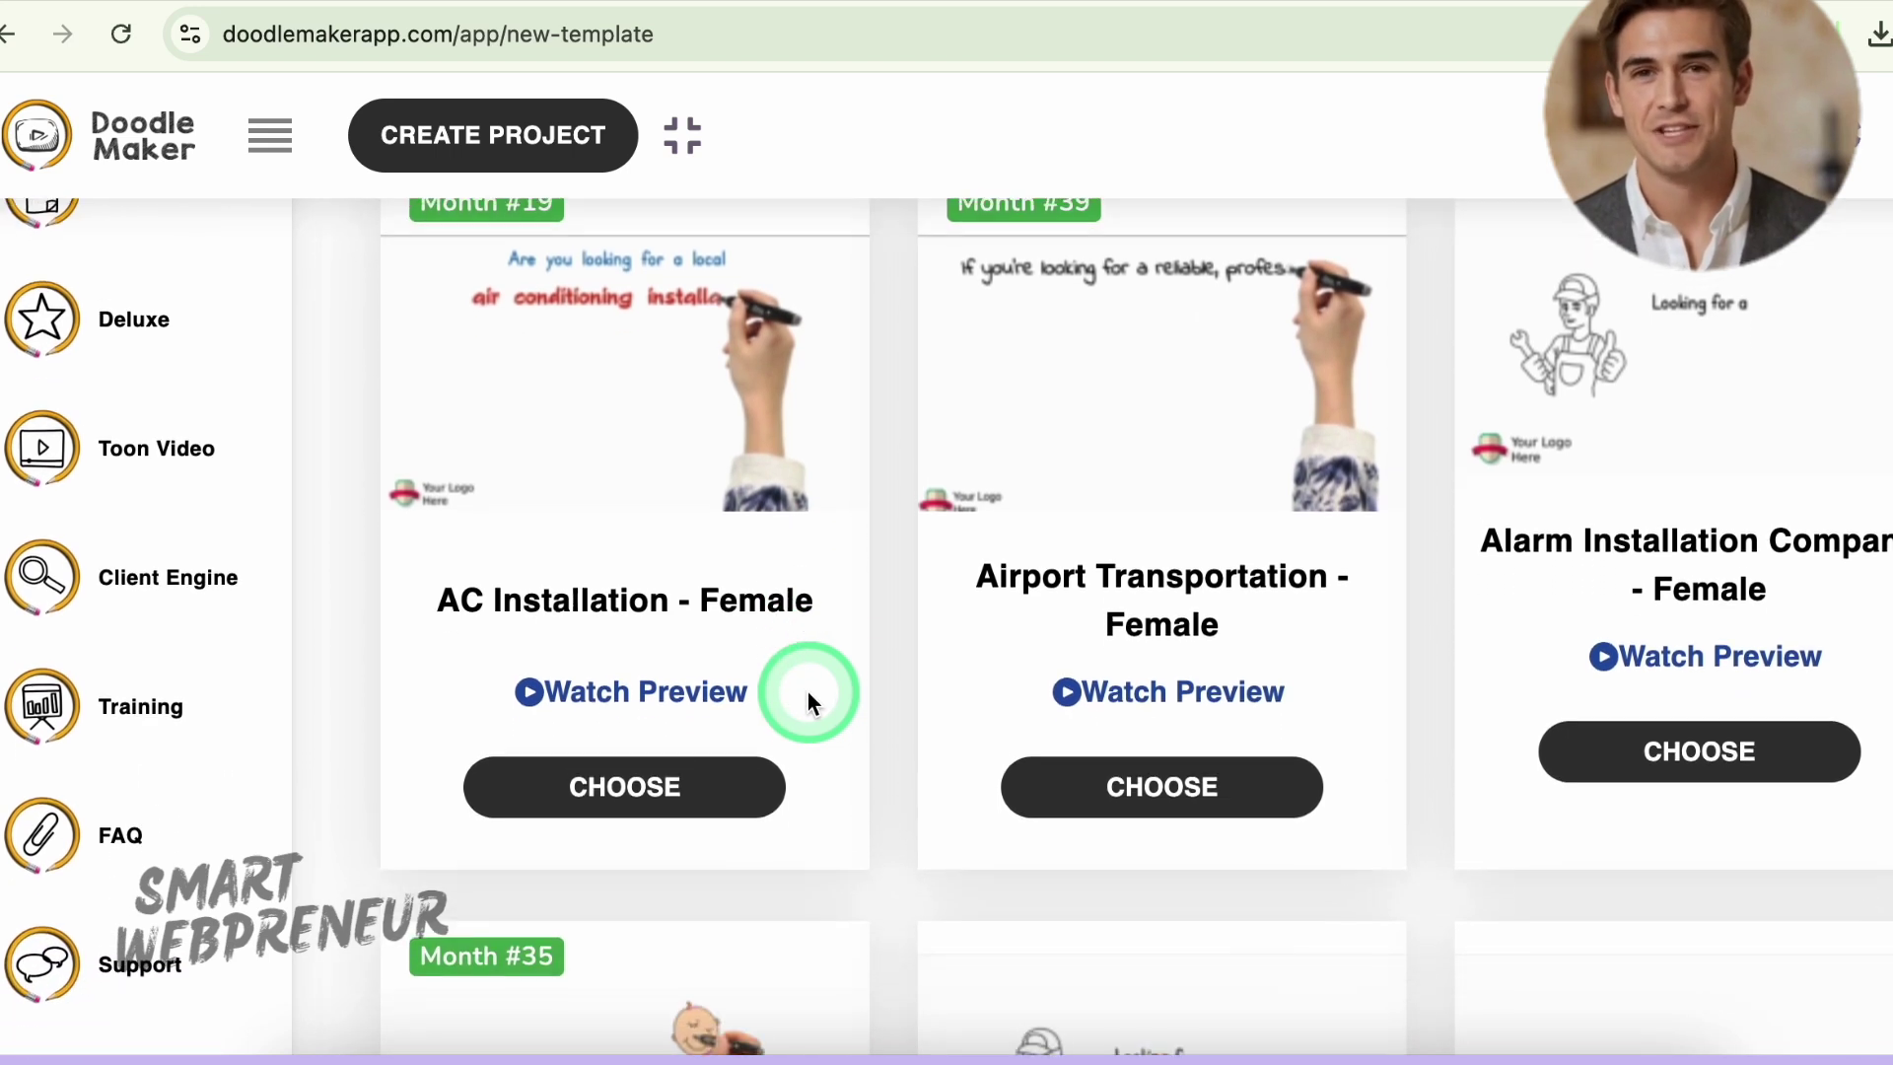
scroll(807, 695, "down", 2)
scroll(808, 690, "down", 5)
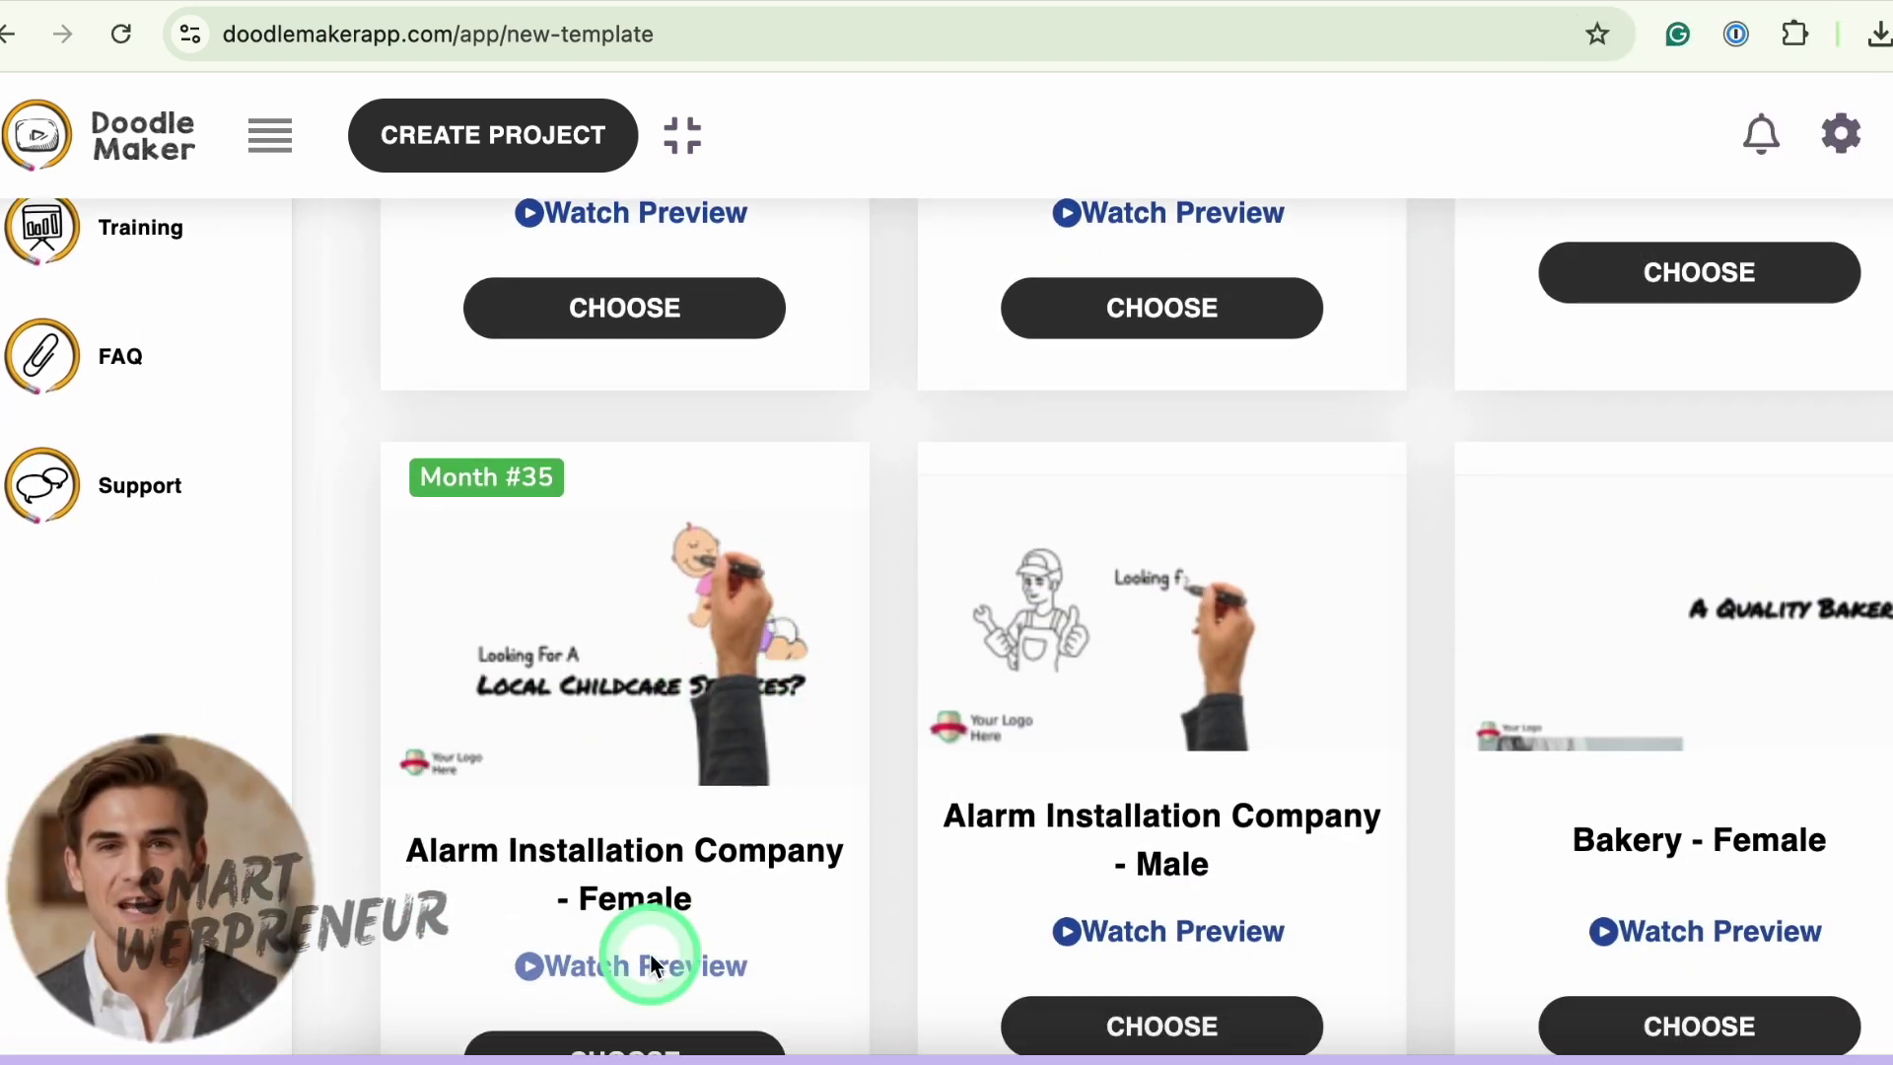
scroll(897, 836, "down", 10)
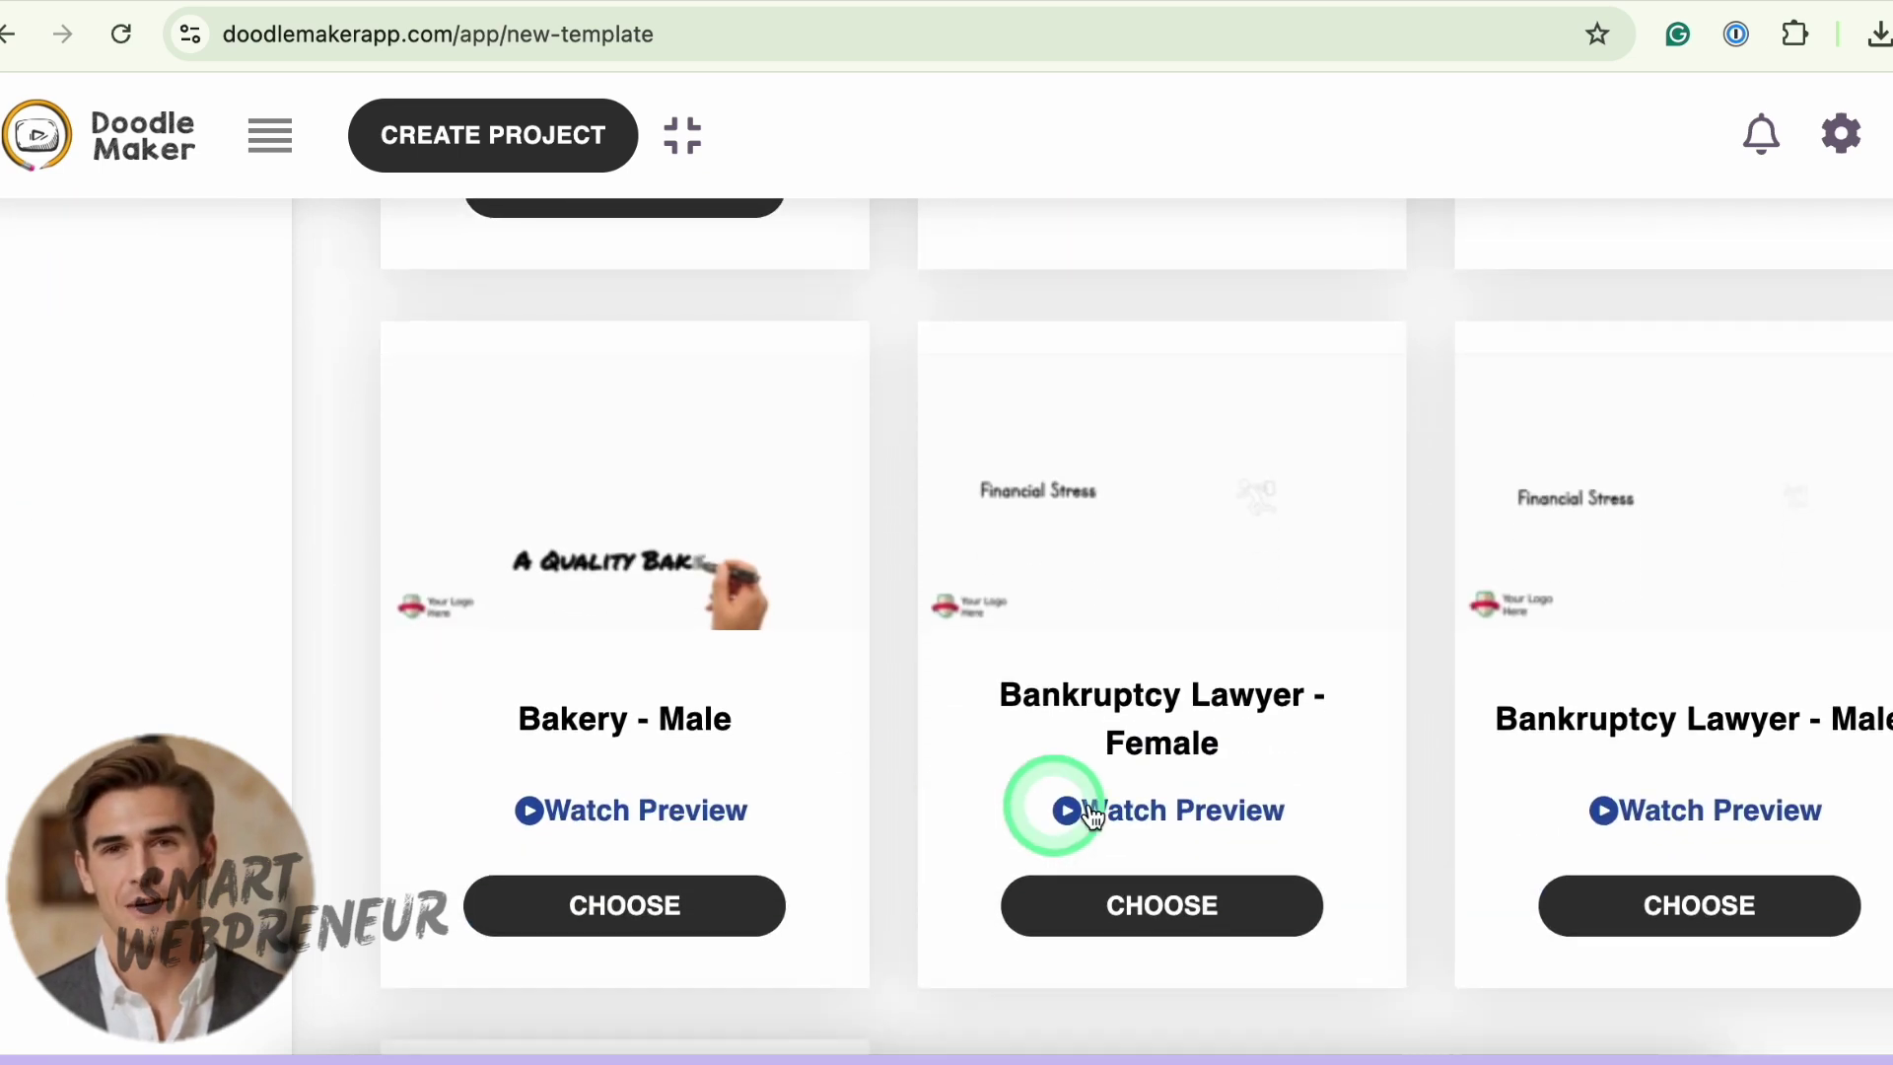
scroll(1479, 651, "down", 10)
- Play the preview video of the 'Bankruptcy Lawyer - Female' template
left_click(1719, 636)
left_click(930, 653)
left_click(424, 774)
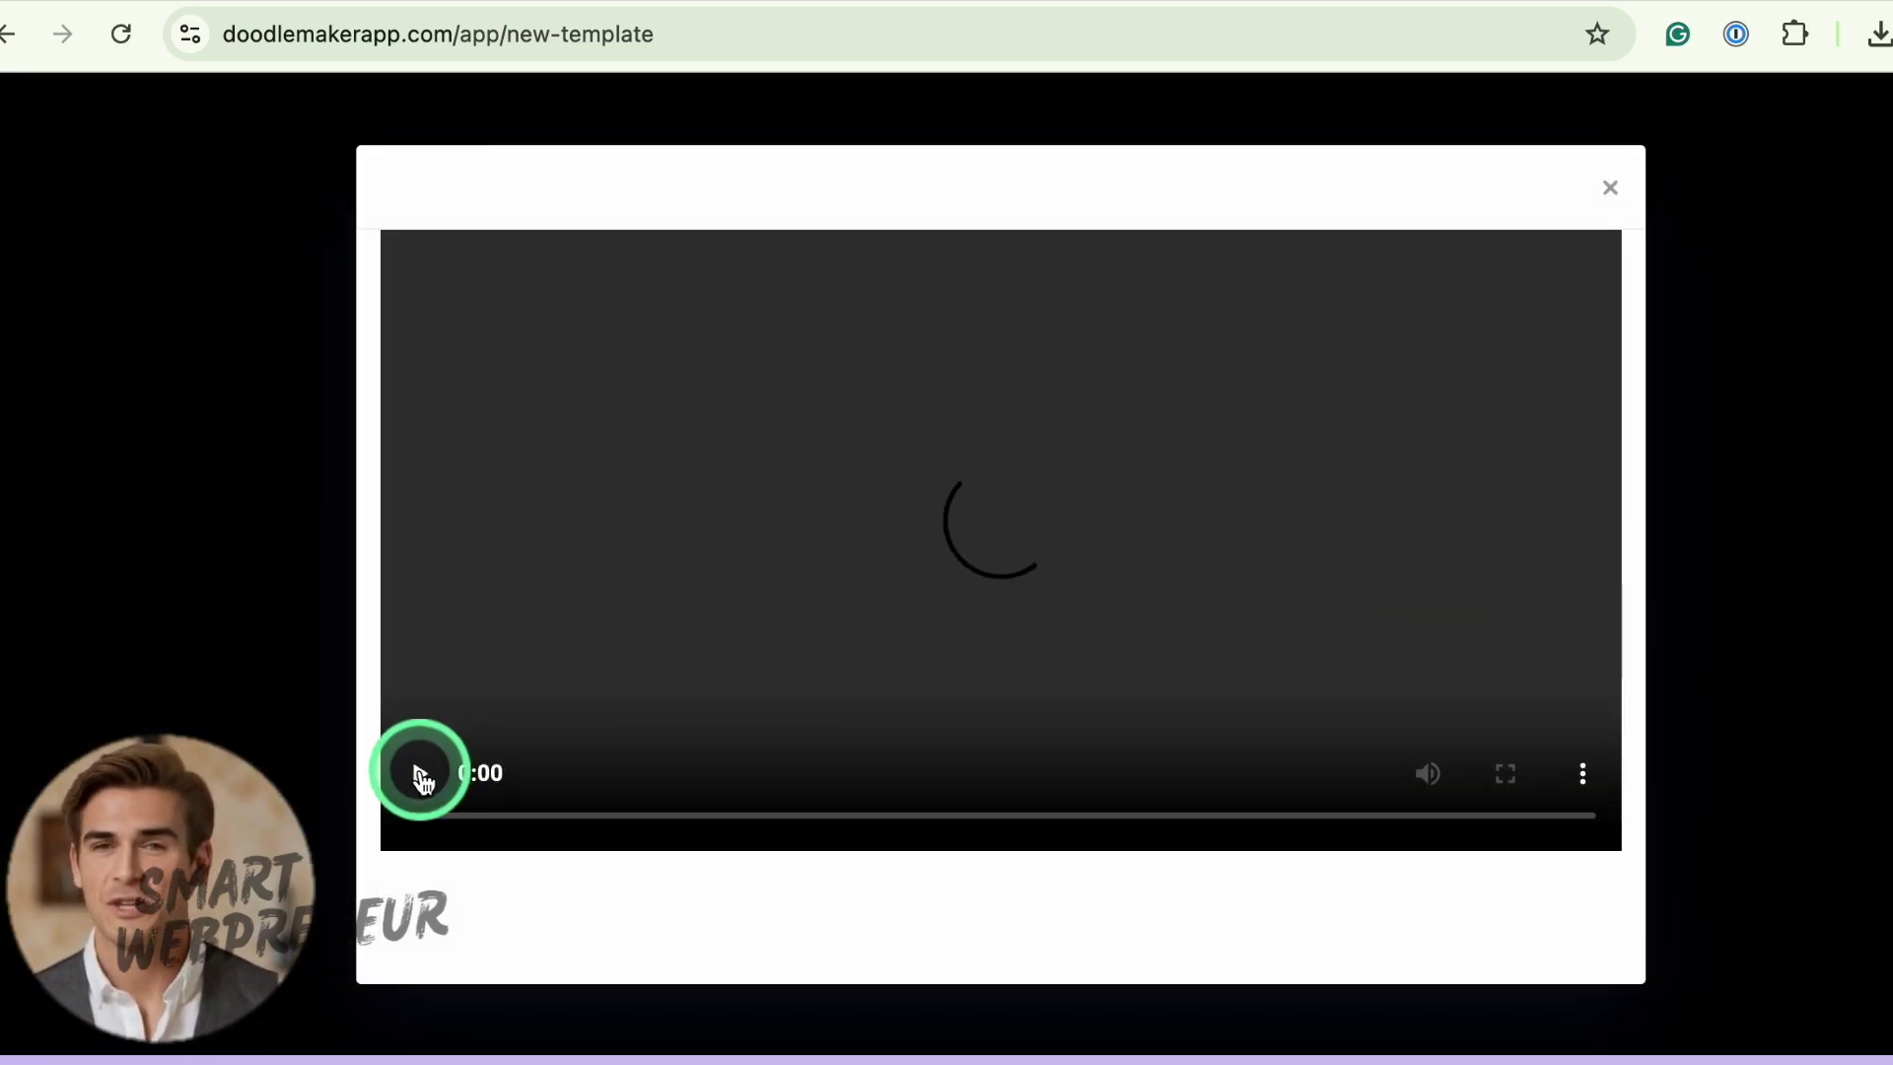